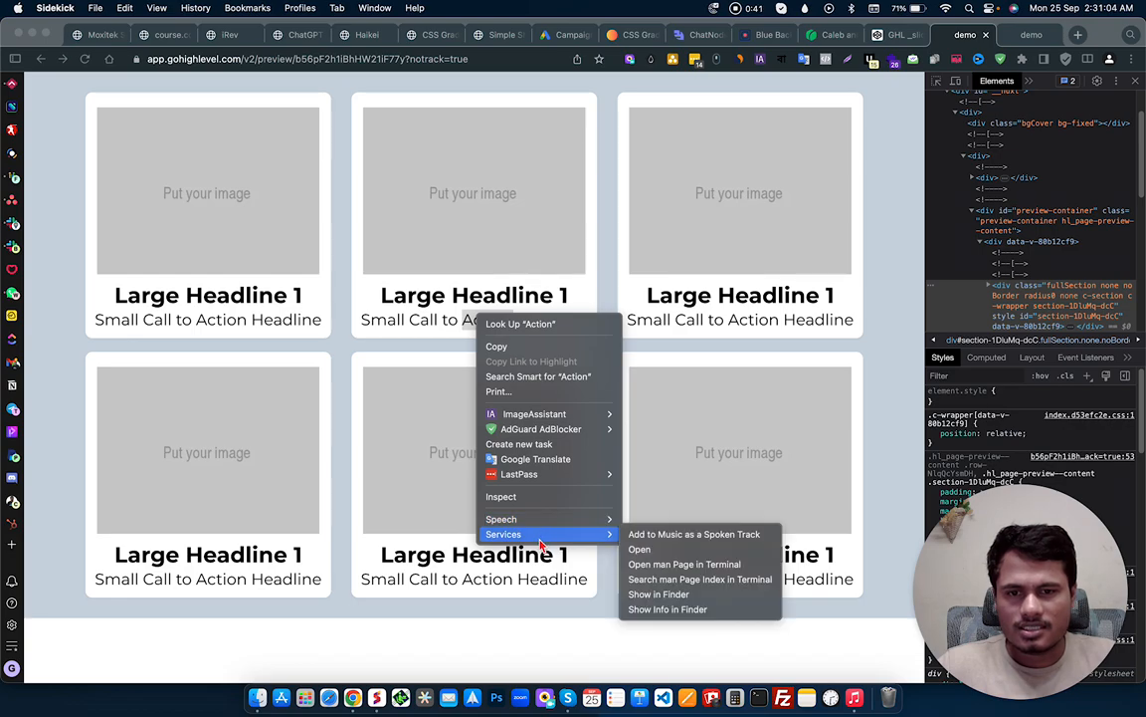
# Step: Inspect the first demo preview in the iPhone 12 Pro mobile view and examine the spacing between its stacked cards
pyautogui.click(539, 497)
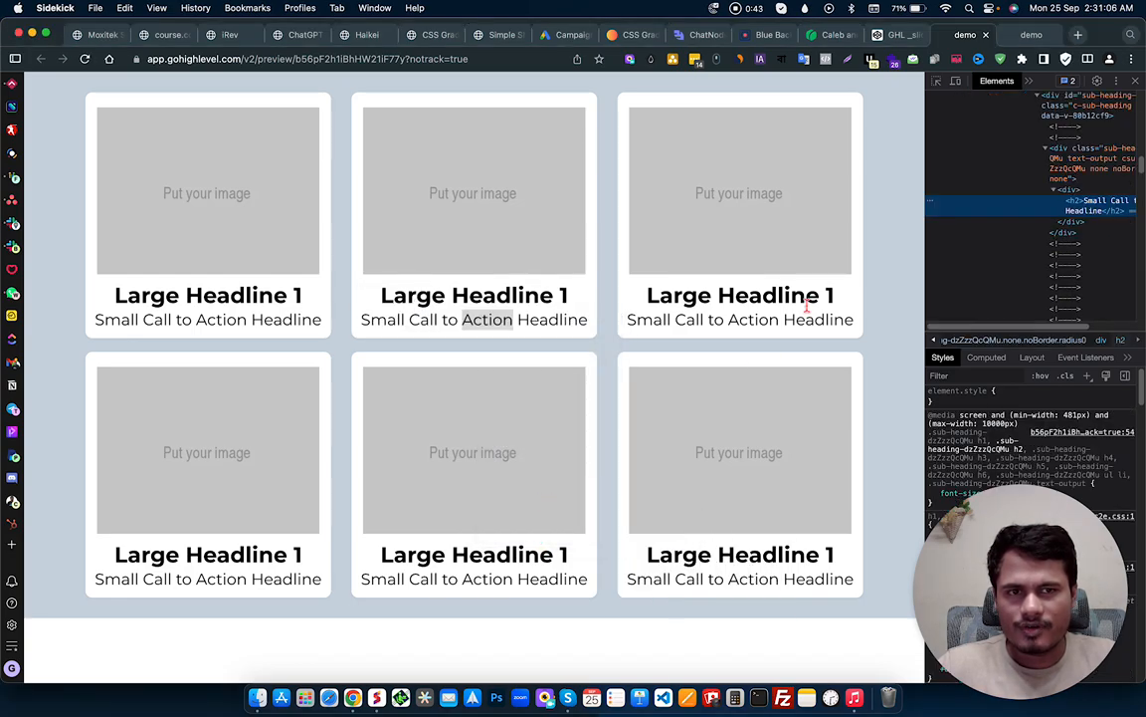
pyautogui.click(955, 82)
pyautogui.scroll(-1, 467, 293)
pyautogui.scroll(1, 460, 298)
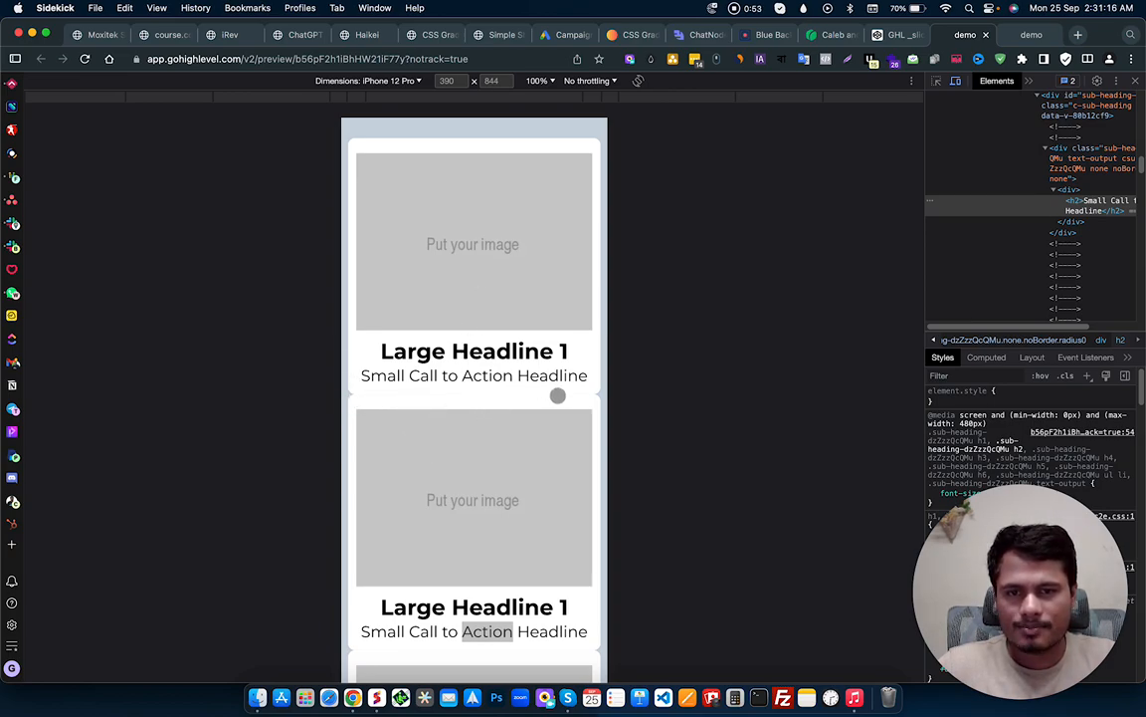
pyautogui.scroll(-4, 555, 398)
pyautogui.click(478, 252)
pyautogui.click(443, 275)
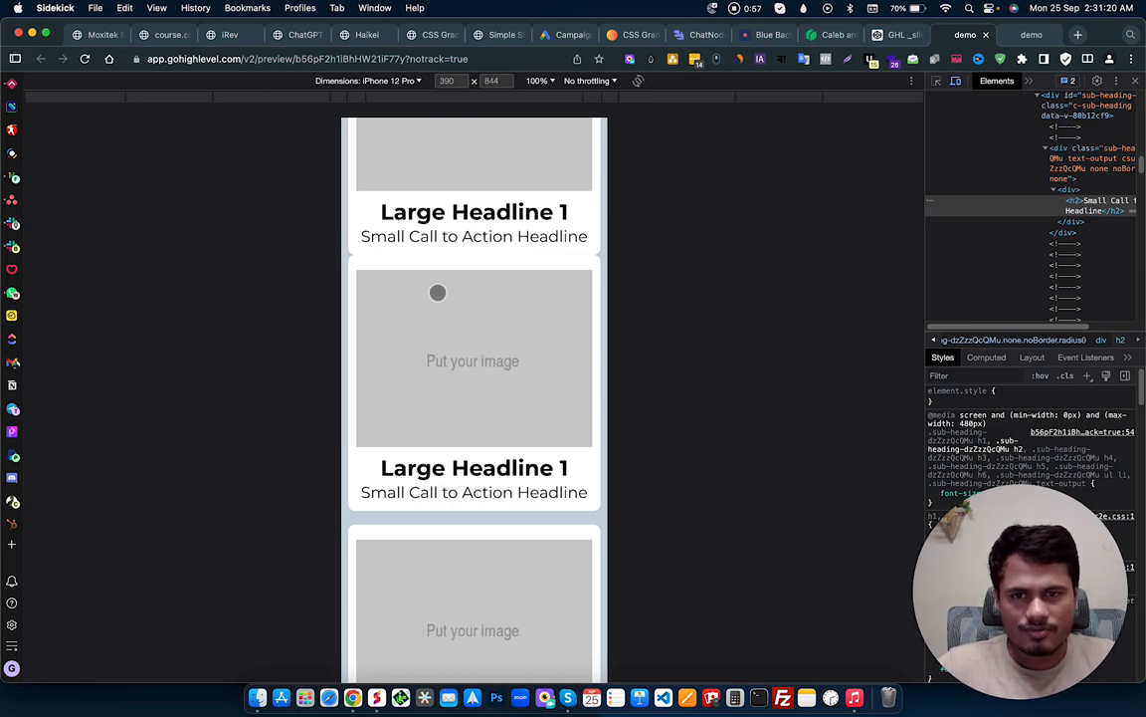
pyautogui.scroll(-3, 484, 404)
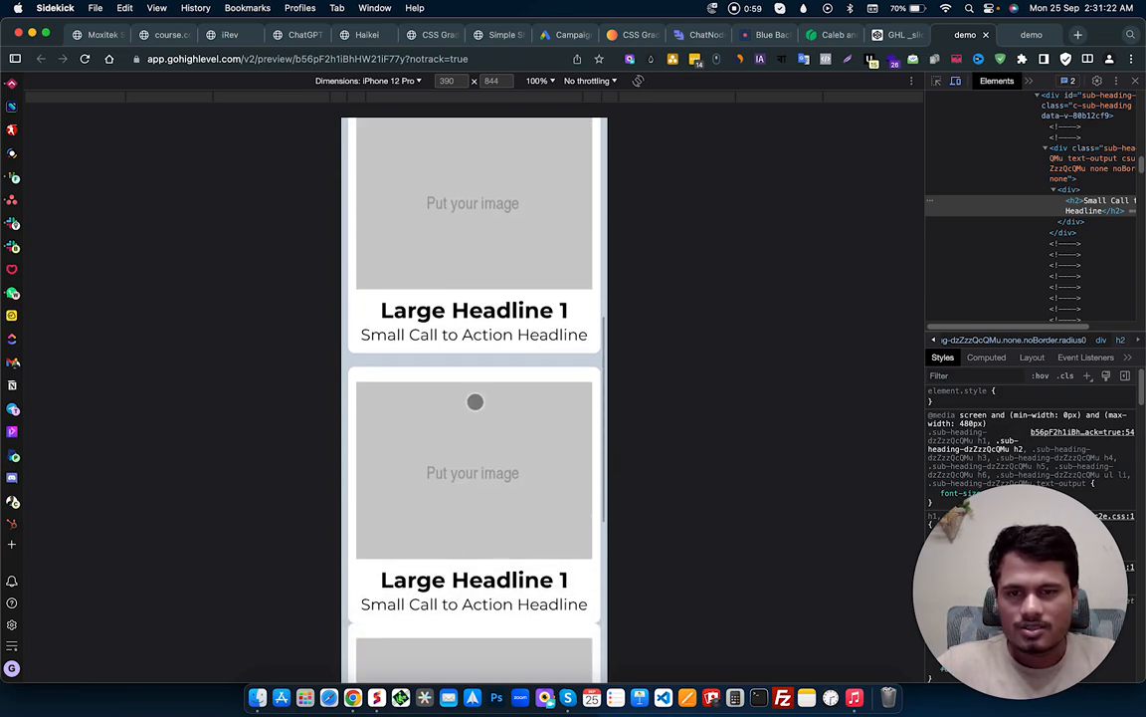
pyautogui.scroll(1, 464, 417)
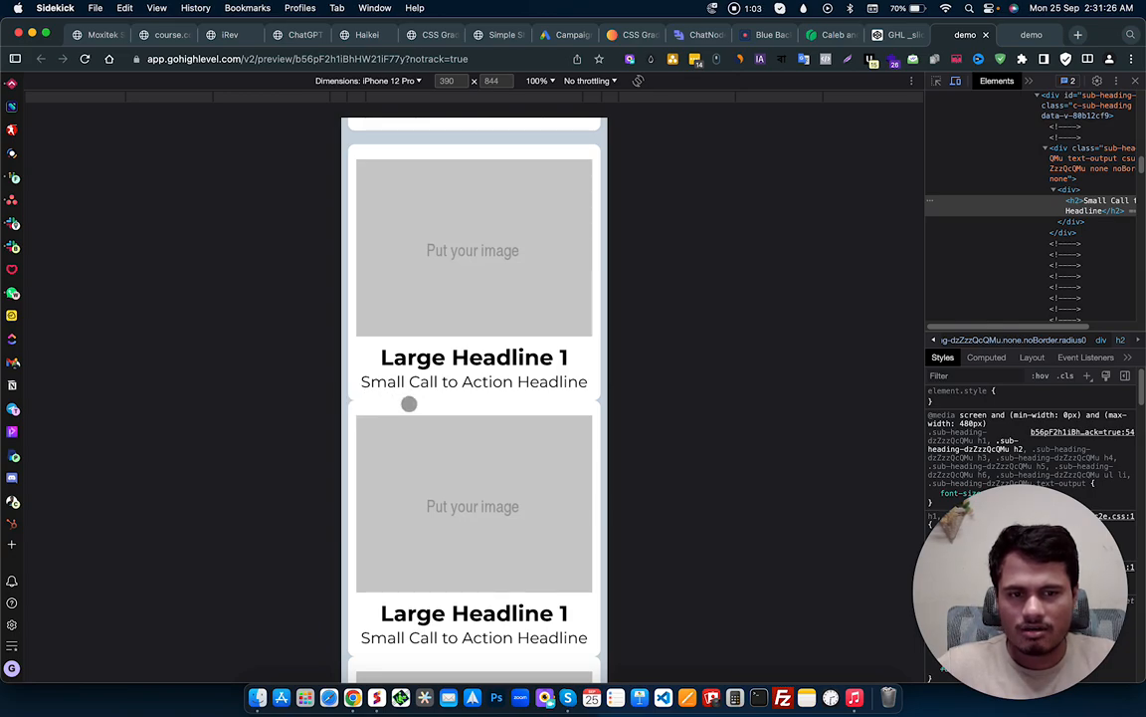
# Step: Inspect the second demo preview in the iPhone 12 Pro mobile view and compare its card spacing with the first demo
pyautogui.click(1029, 35)
pyautogui.rightClick(564, 179)
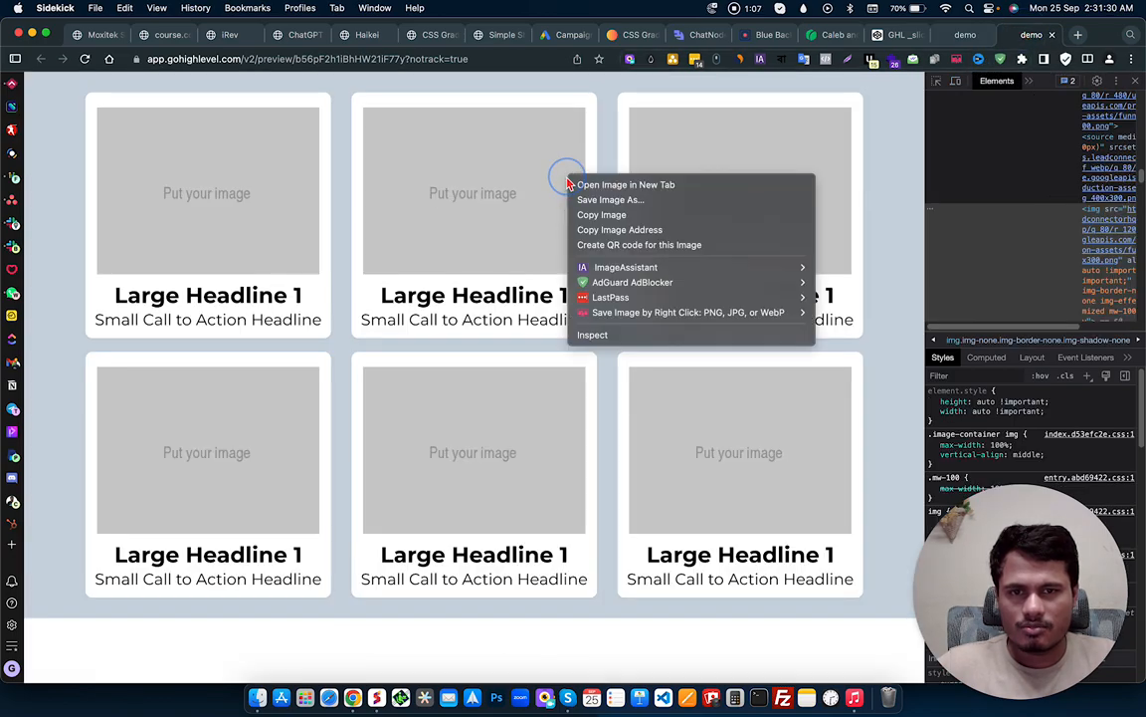
pyautogui.click(617, 335)
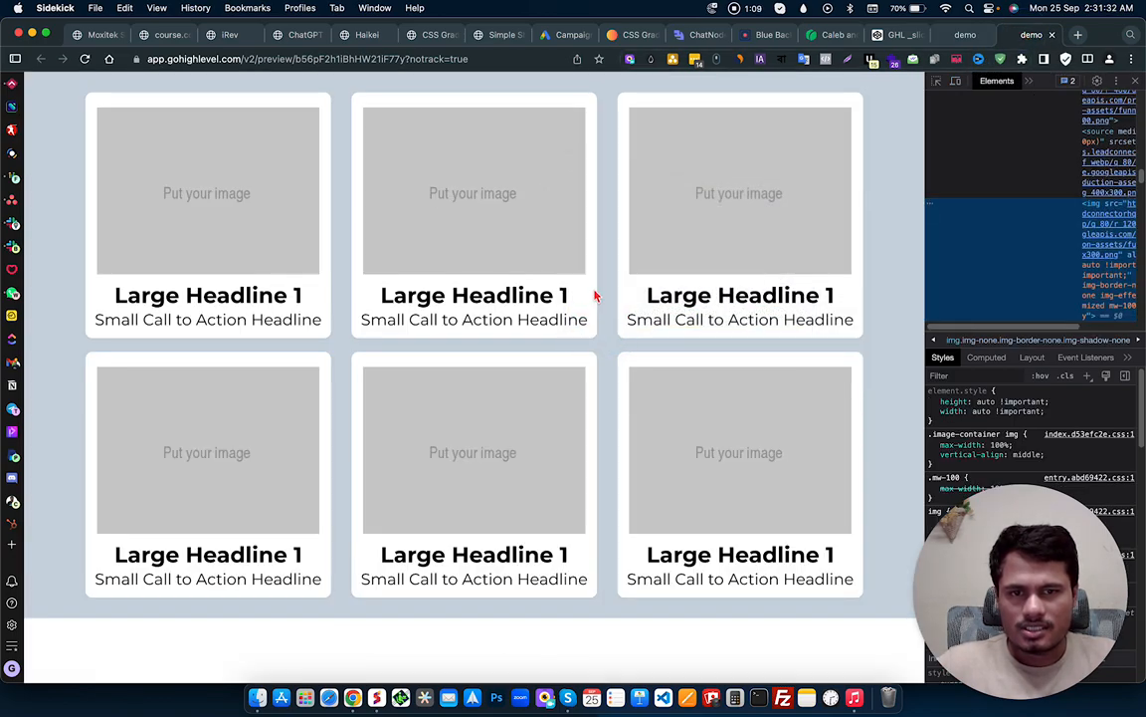
pyautogui.click(936, 81)
pyautogui.scroll(-3, 560, 263)
pyautogui.scroll(2, 527, 249)
pyautogui.scroll(-1, 461, 200)
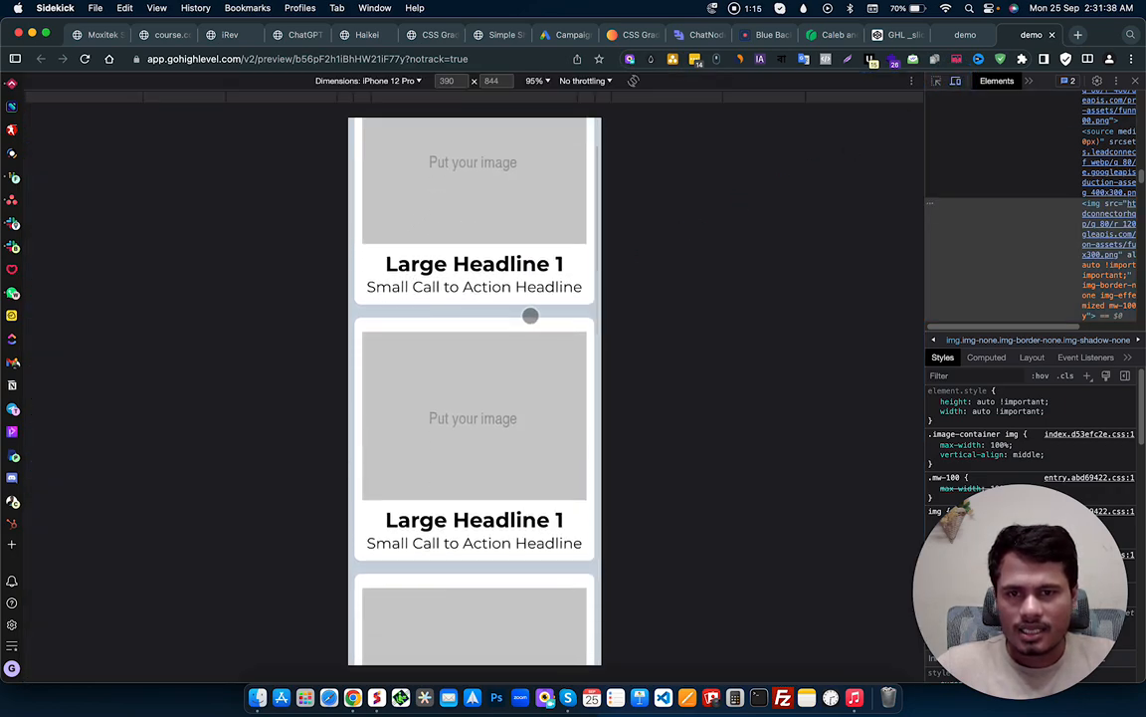
pyautogui.scroll(-5, 527, 315)
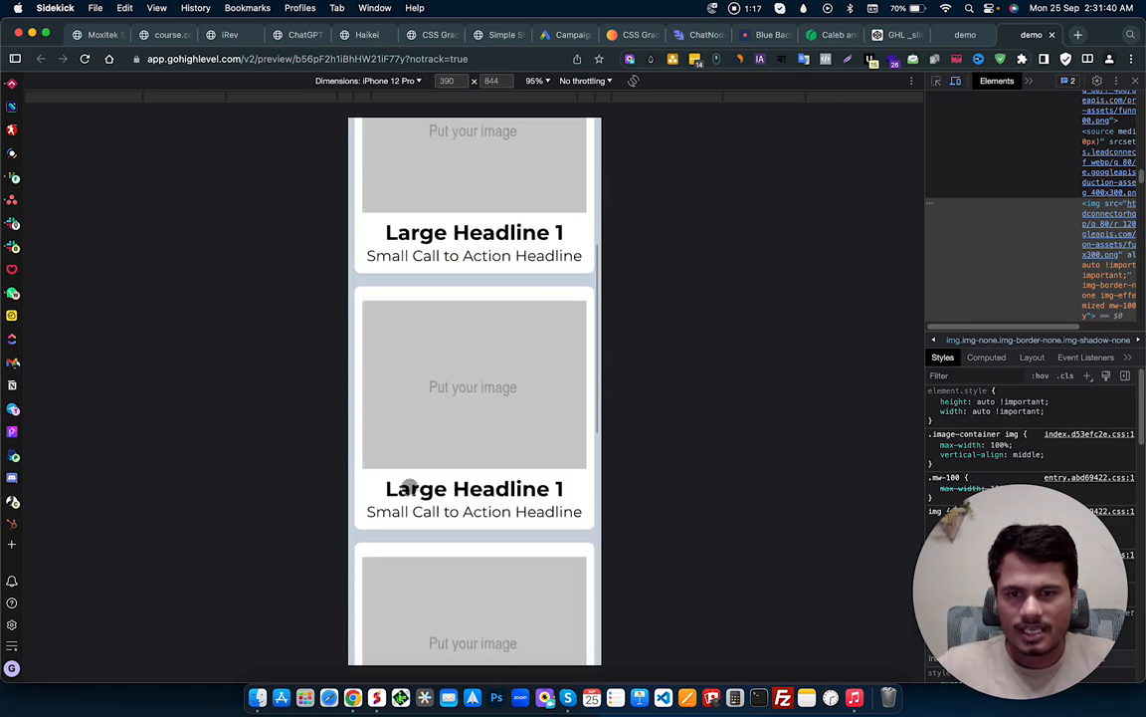
pyautogui.scroll(-2, 414, 484)
pyautogui.scroll(3, 478, 476)
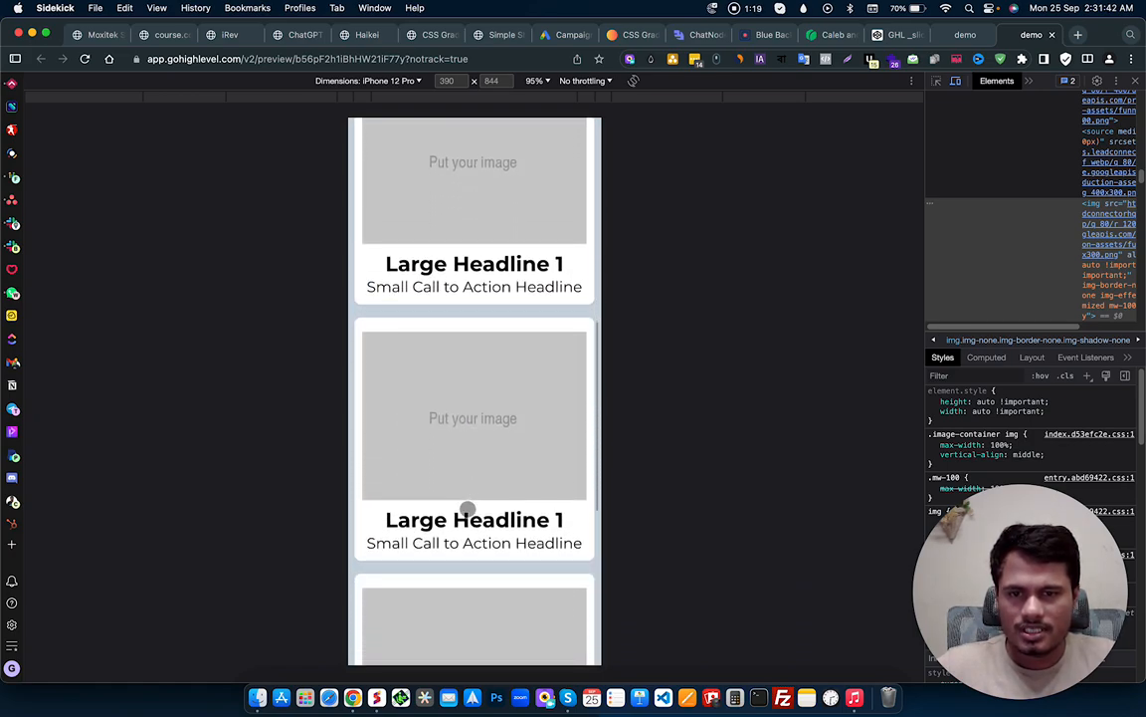
pyautogui.scroll(3, 467, 508)
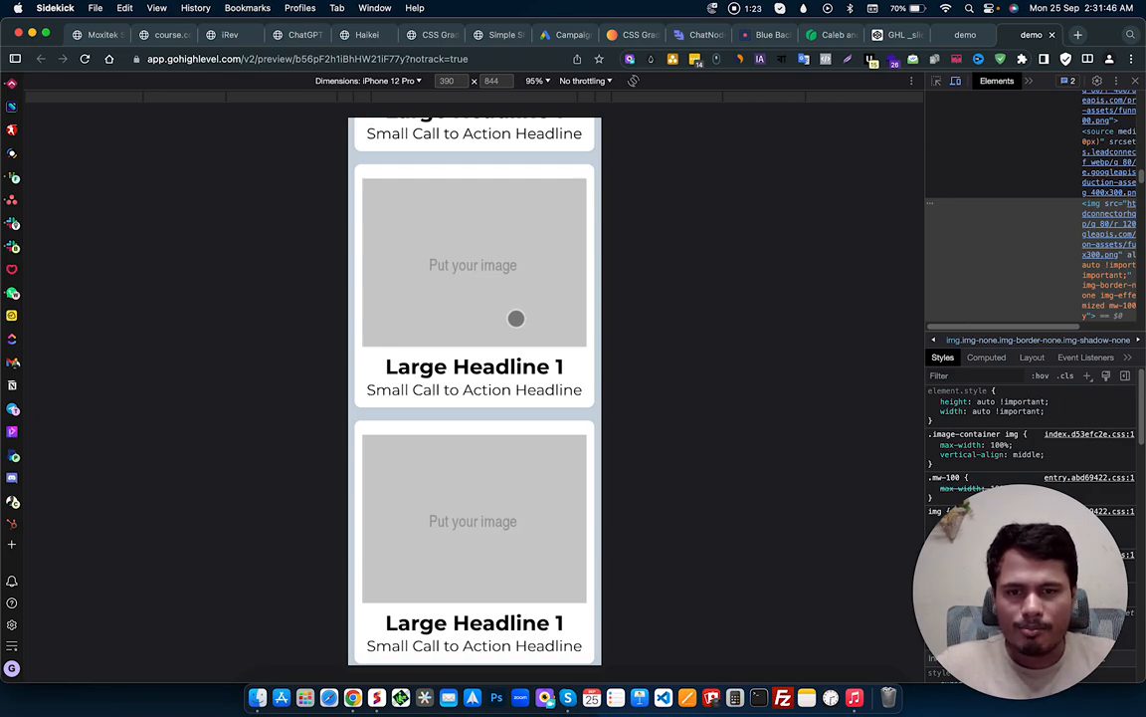
pyautogui.scroll(1, 513, 328)
pyautogui.scroll(-2, 512, 338)
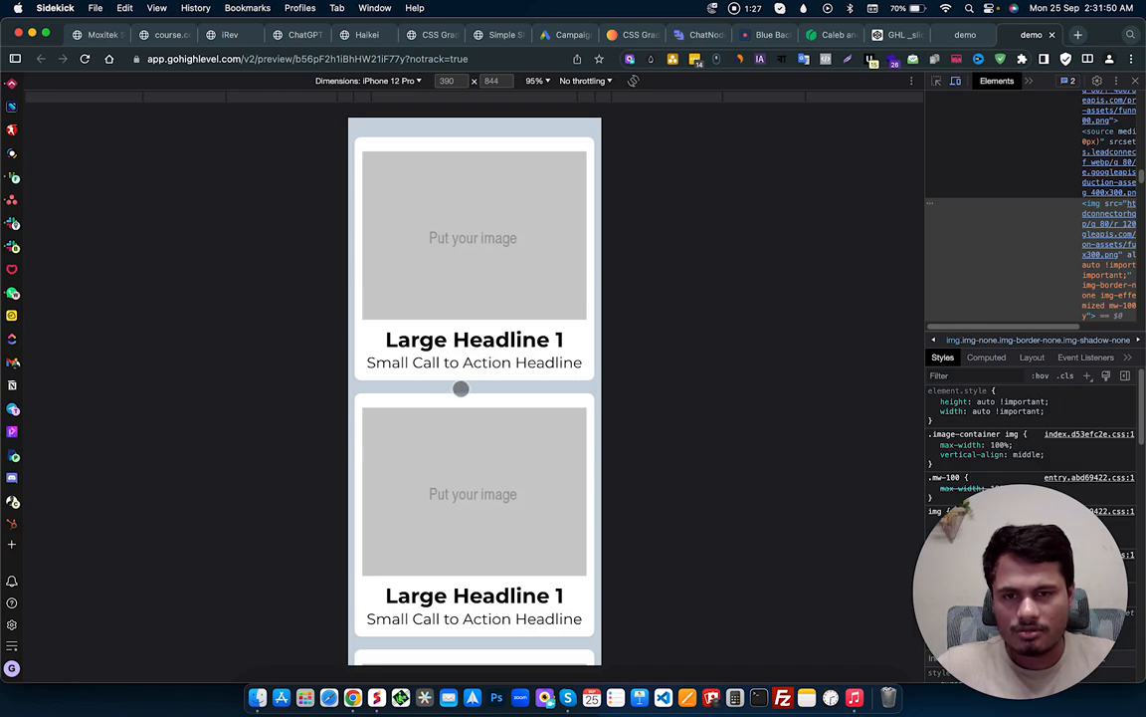
pyautogui.scroll(-8, 468, 418)
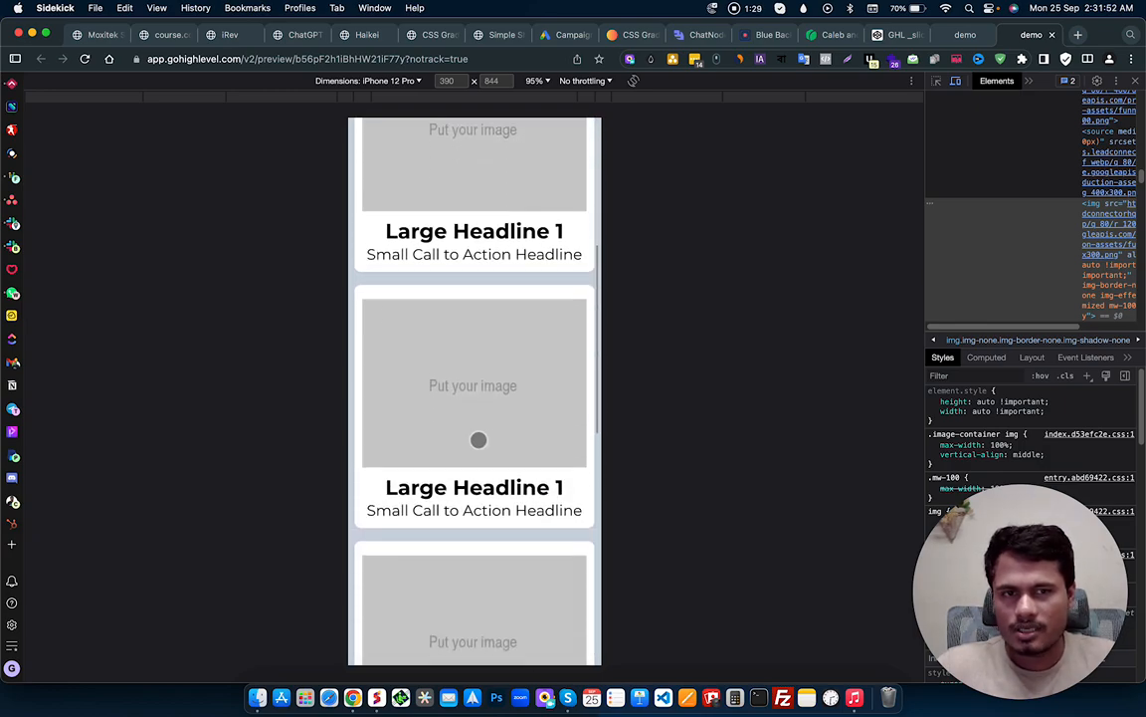
pyautogui.scroll(-3, 477, 442)
pyautogui.click(956, 35)
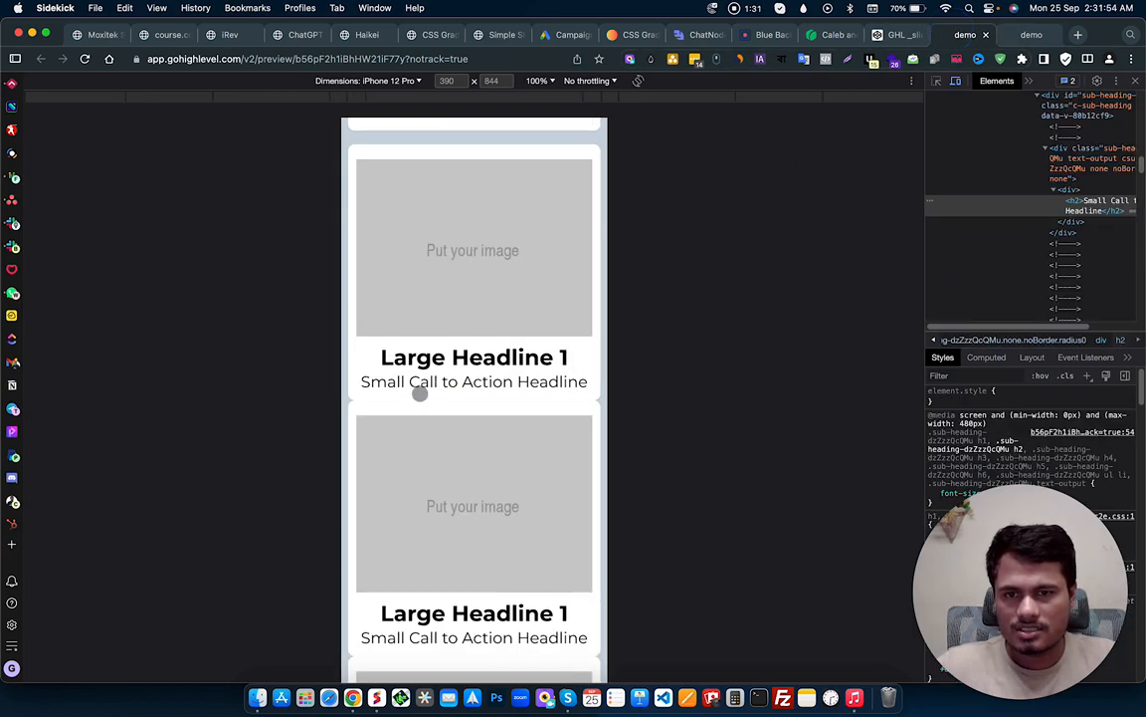
# Step: Switch to the page builder and set the top margin of the first row's first column to 10
pyautogui.click(17, 180)
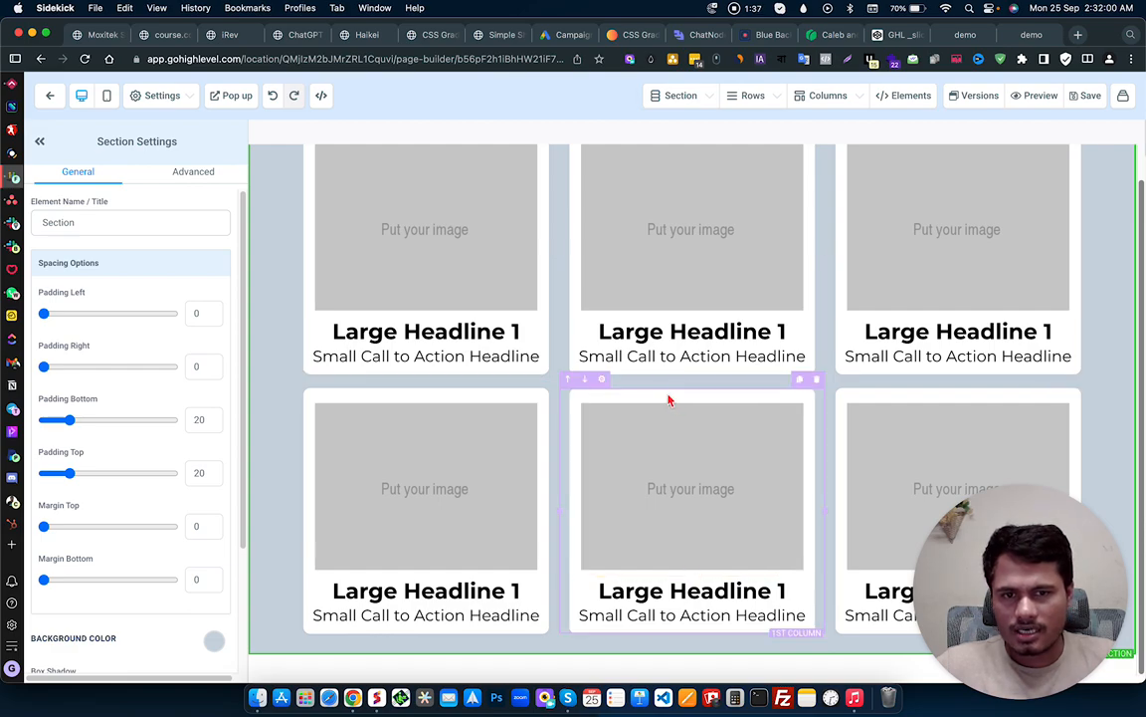
pyautogui.scroll(2, 597, 398)
pyautogui.click(446, 172)
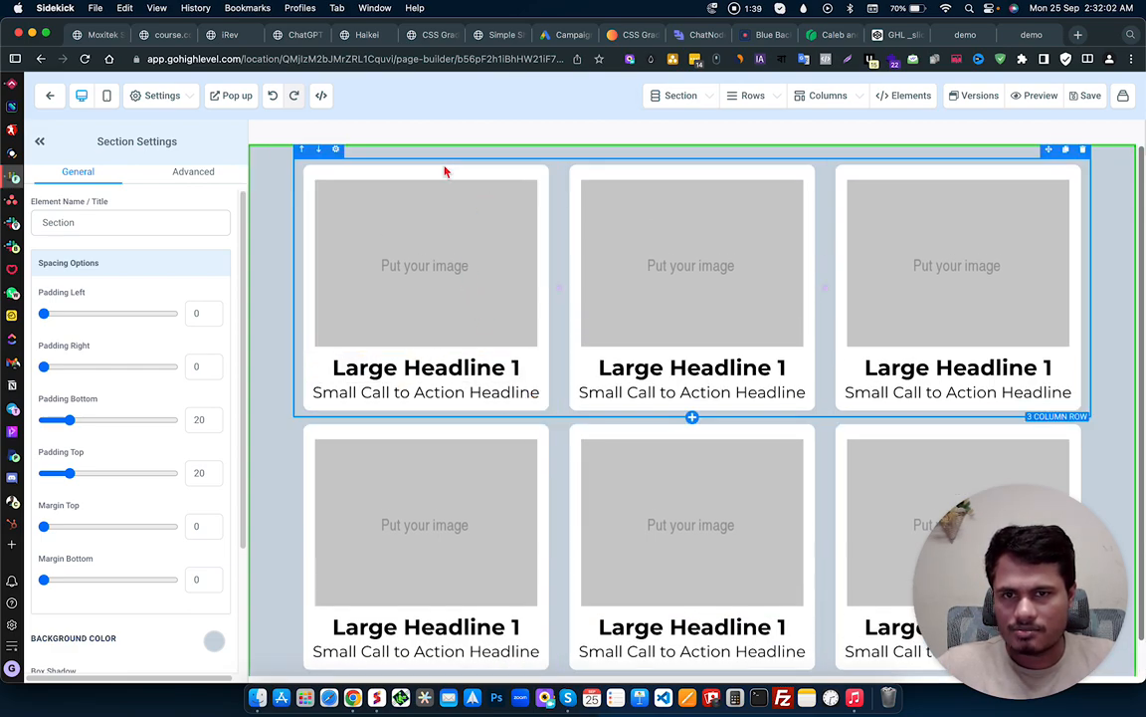
pyautogui.click(445, 171)
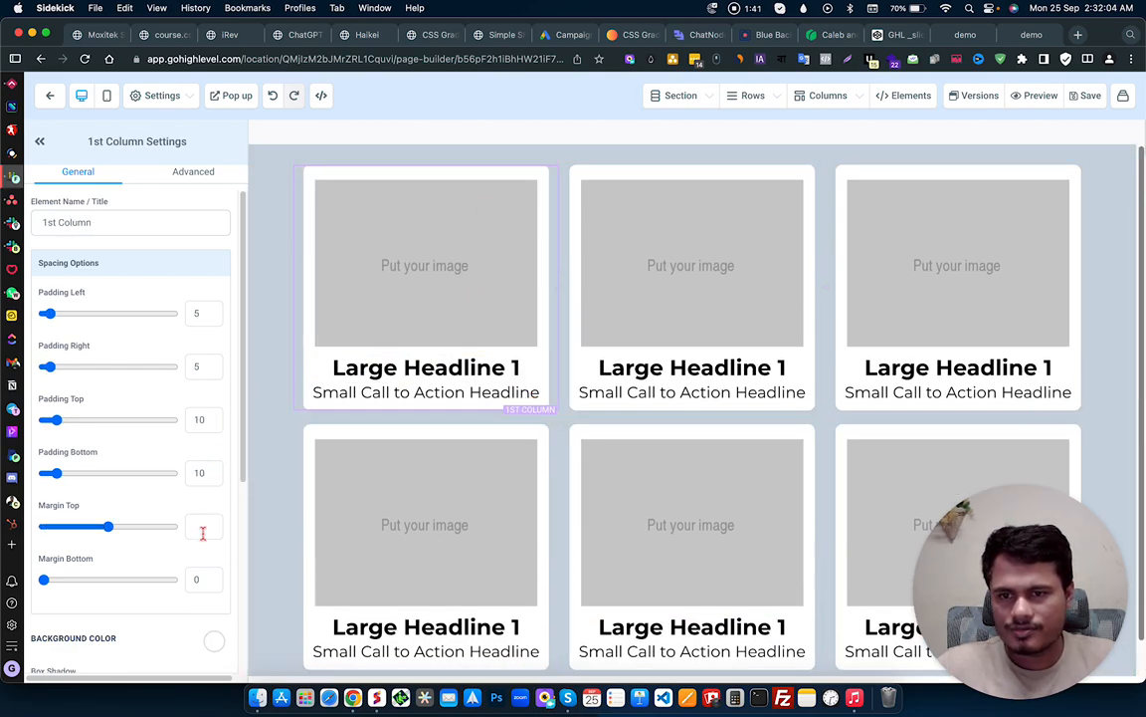
pyautogui.scroll(-1, 203, 530)
pyautogui.click(186, 503)
pyautogui.write('10')
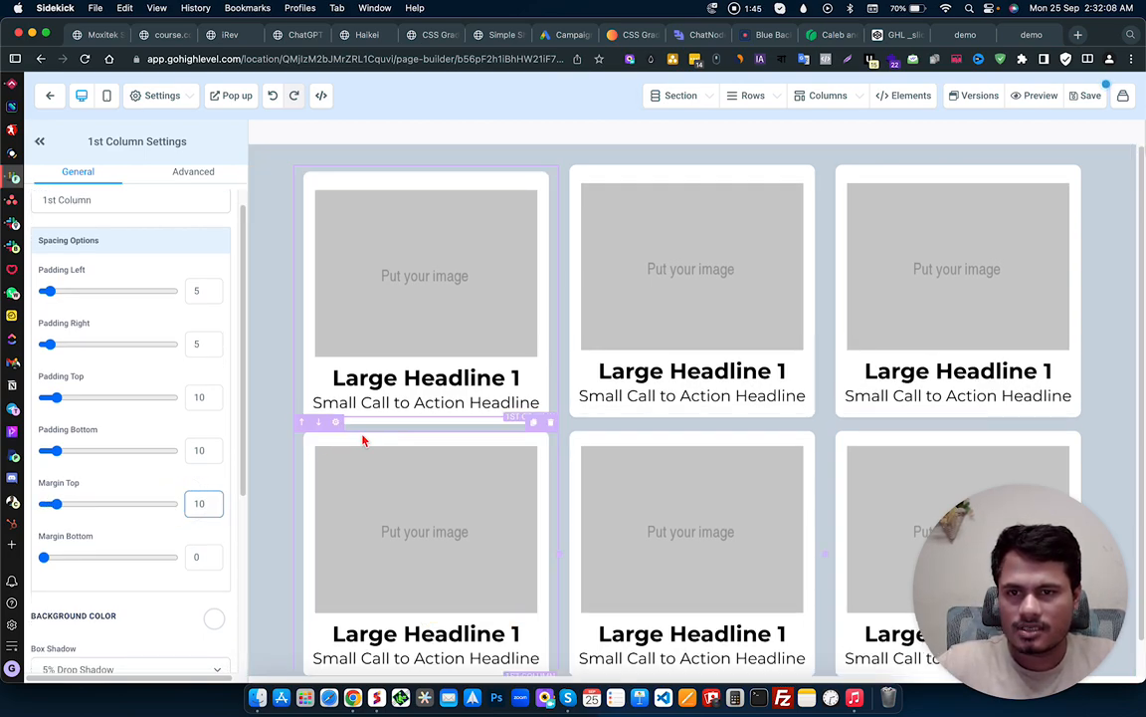
# Step: Set the top margin of the first row's second and third columns to 10 each
pyautogui.click(685, 175)
pyautogui.click(192, 500)
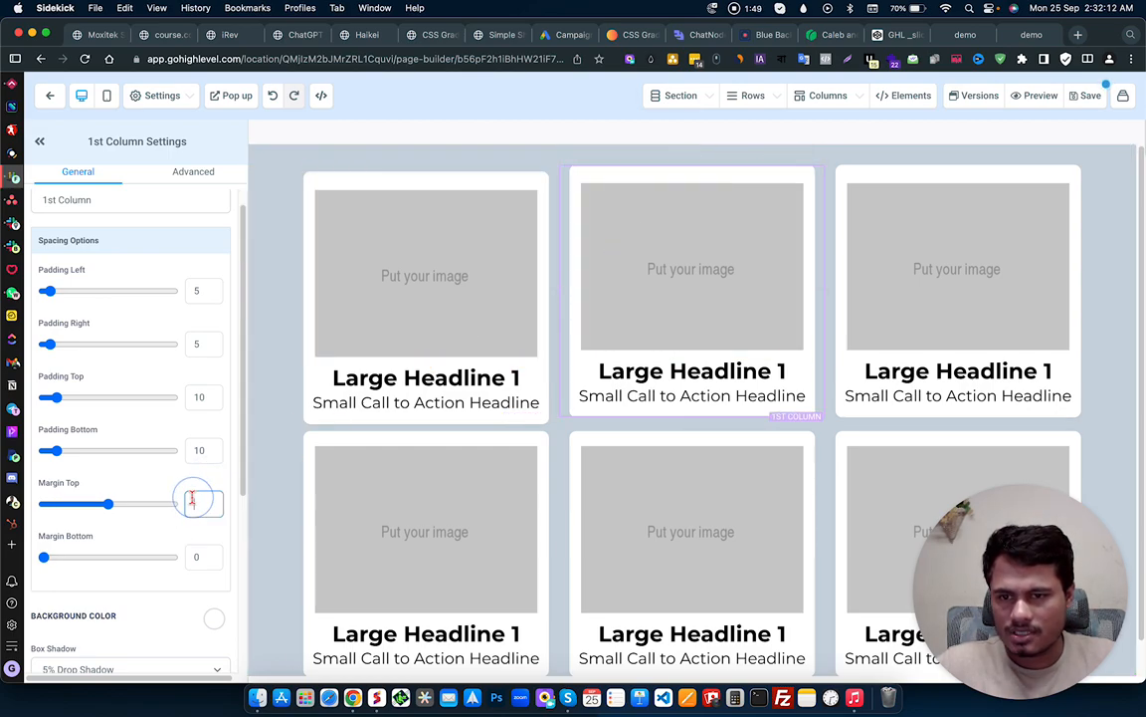
pyautogui.write('10')
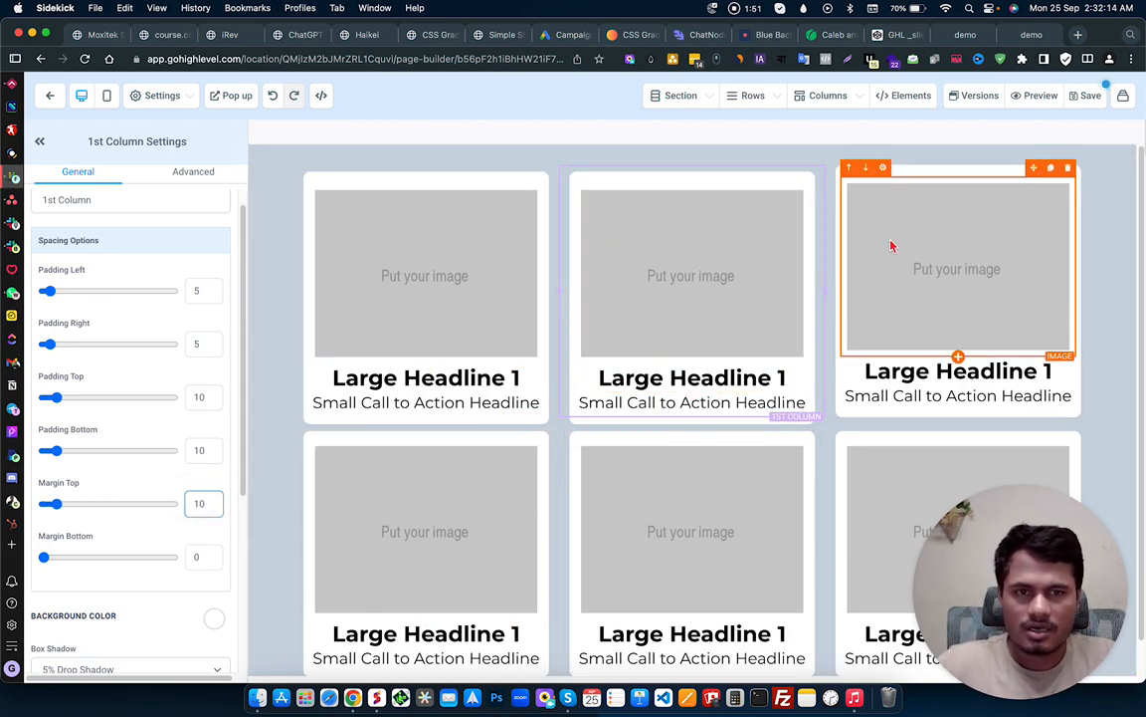
pyautogui.click(927, 176)
pyautogui.click(210, 505)
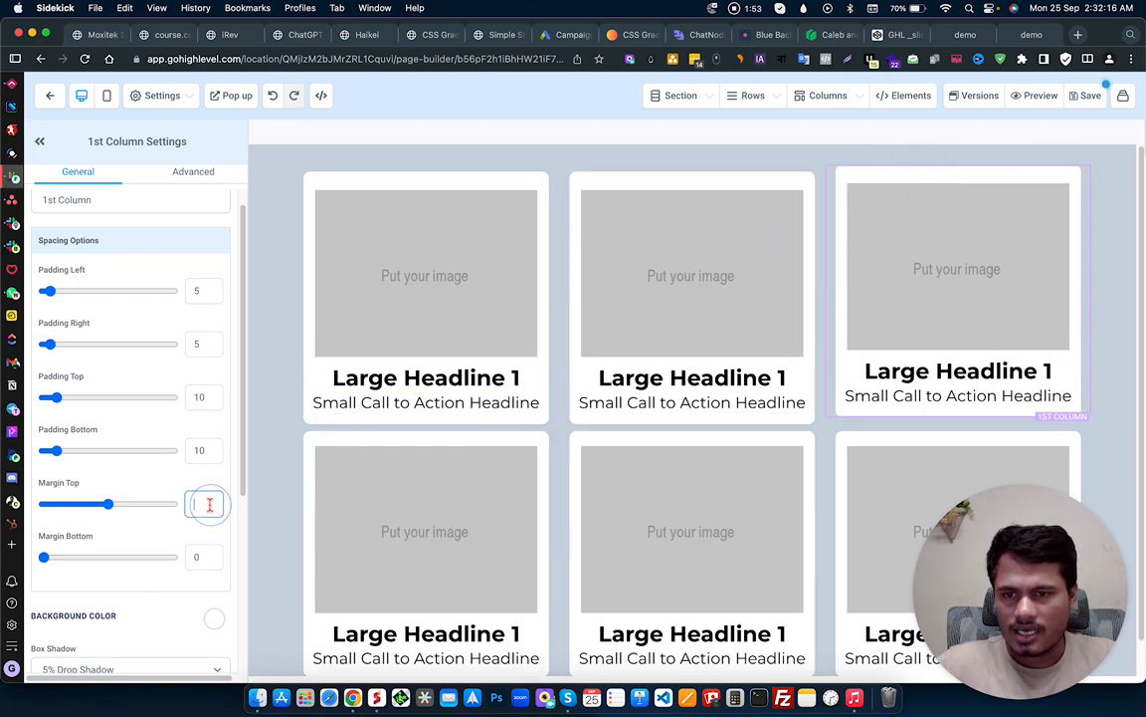
pyautogui.write('10')
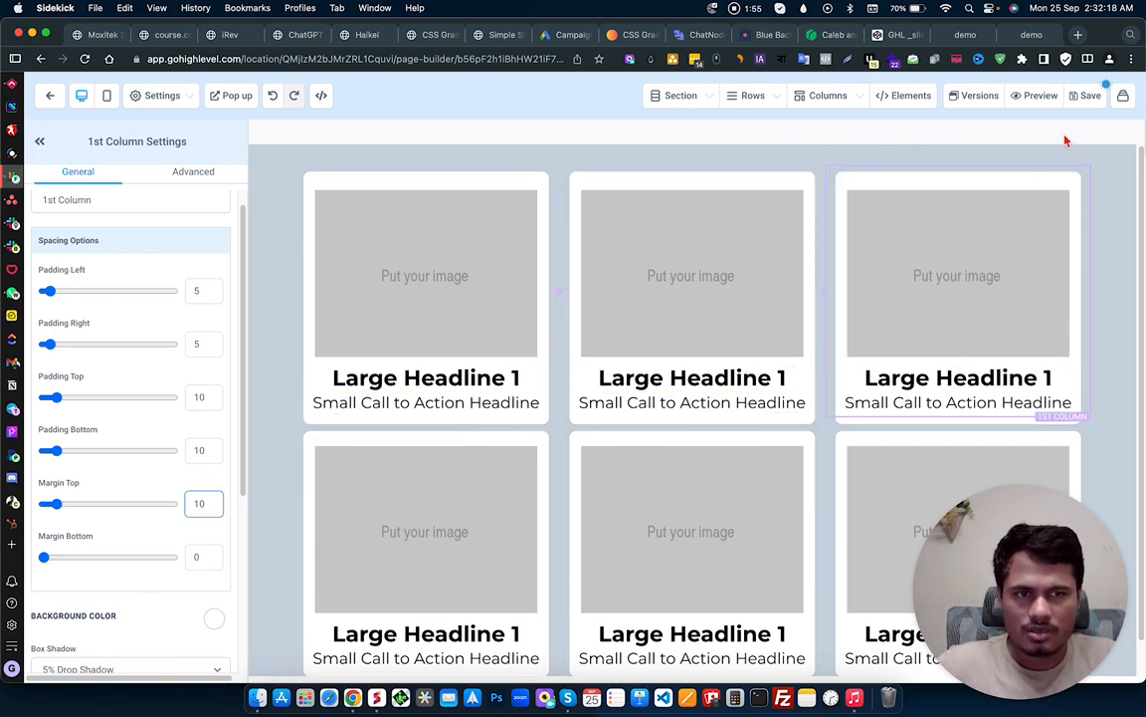
# Step: Save the page and inspect its new preview in the iPhone 12 Pro mobile view
pyautogui.click(1093, 99)
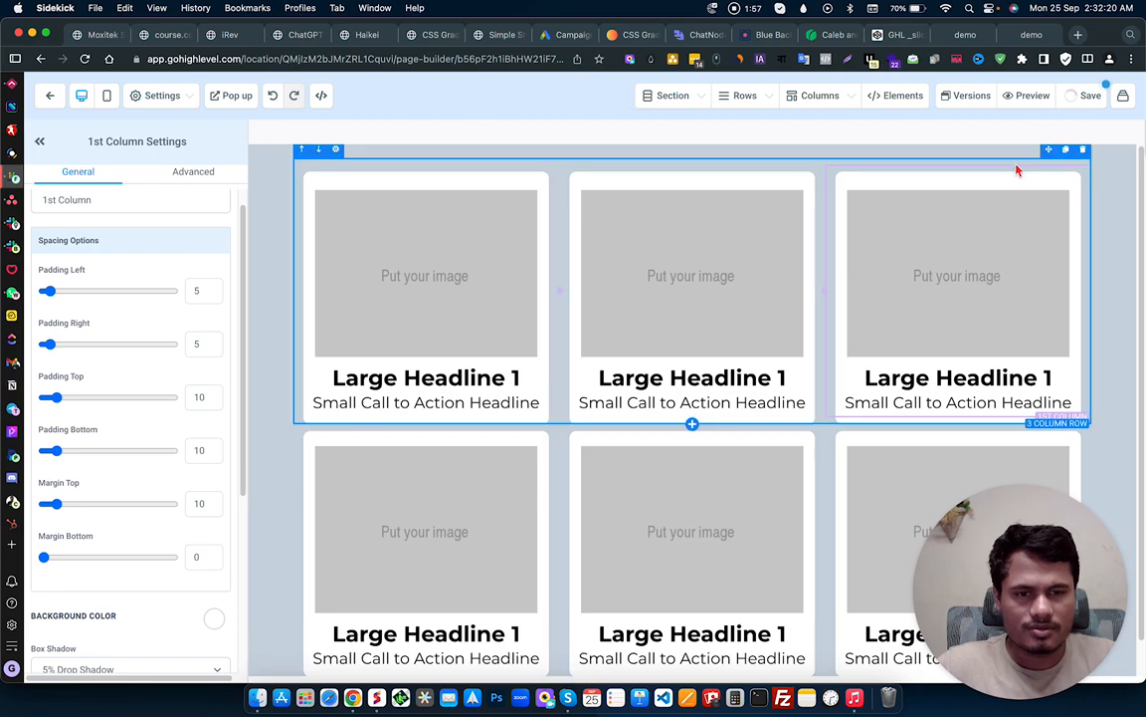
pyautogui.click(1035, 96)
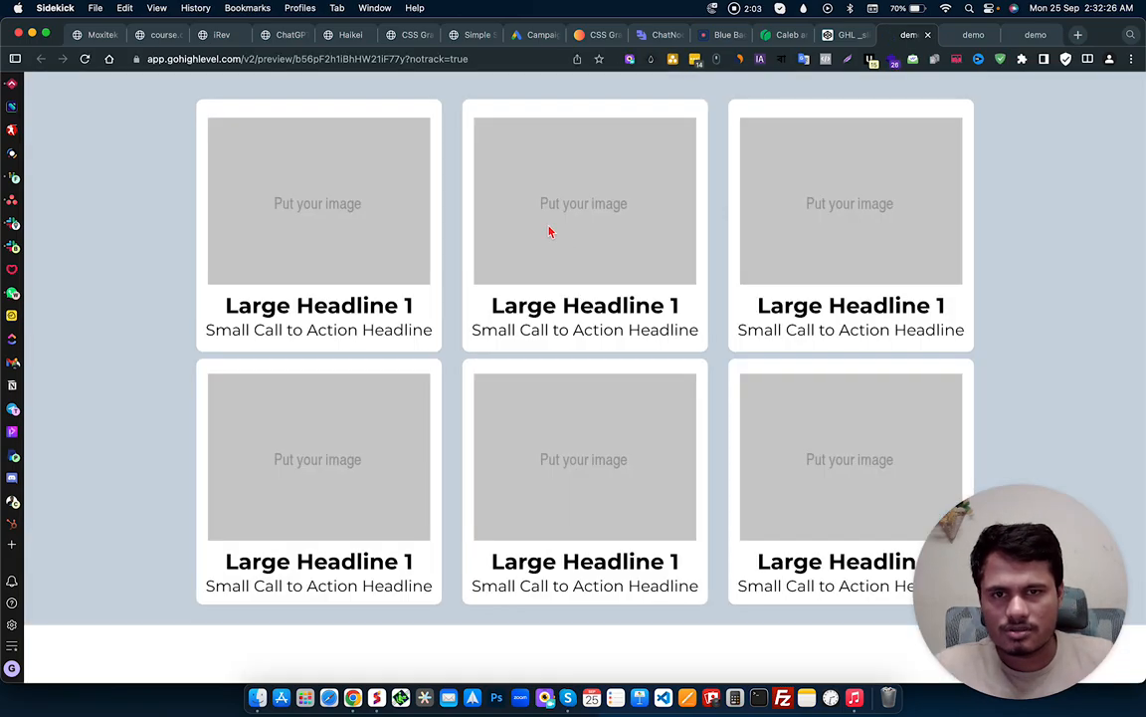
pyautogui.rightClick(547, 230)
pyautogui.click(604, 387)
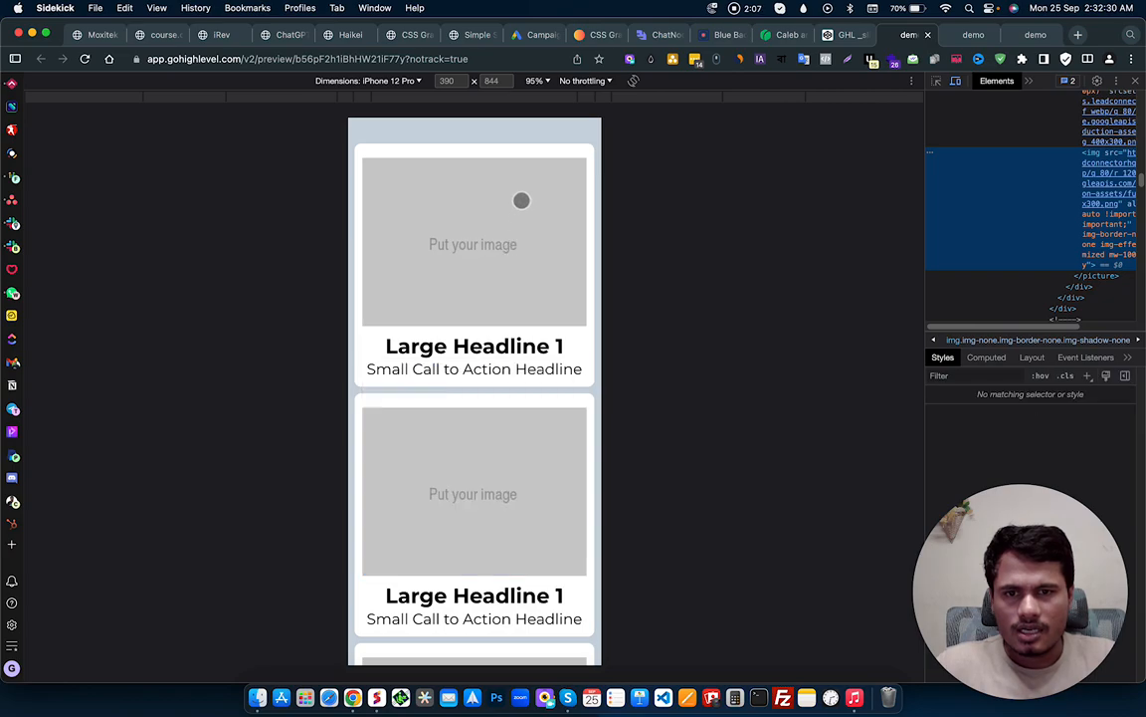
# Step: Examine the gaps between the stacked cards of both rows in the updated mobile preview
pyautogui.scroll(-5, 435, 397)
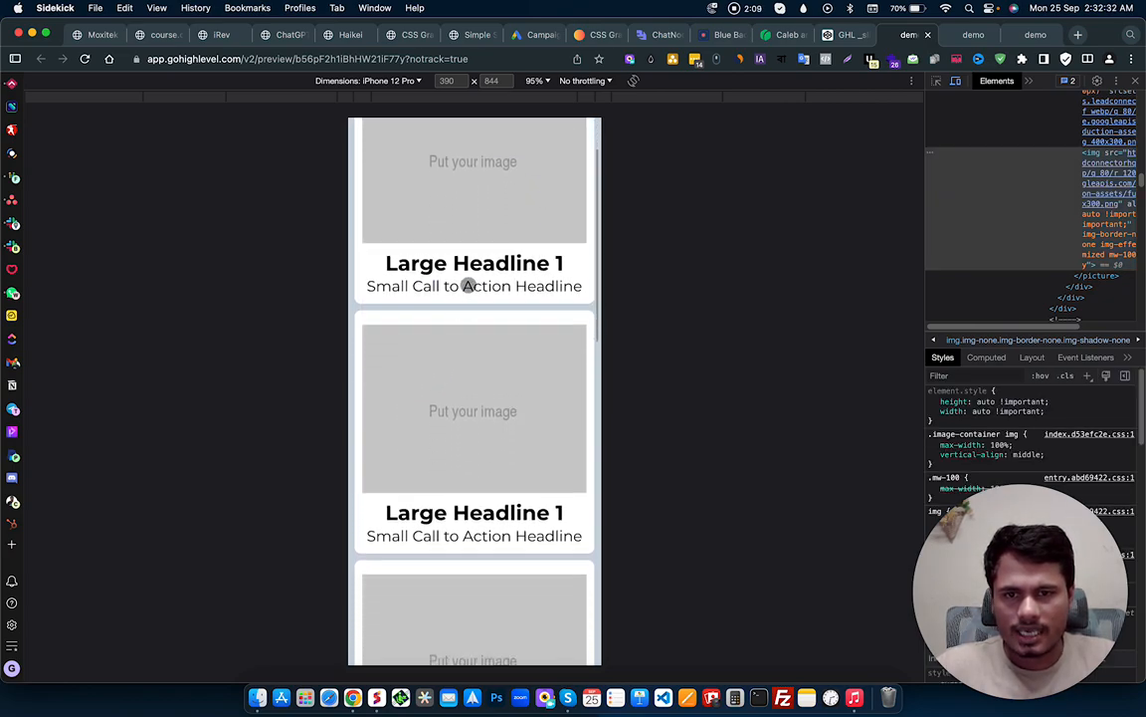
pyautogui.scroll(-3, 456, 503)
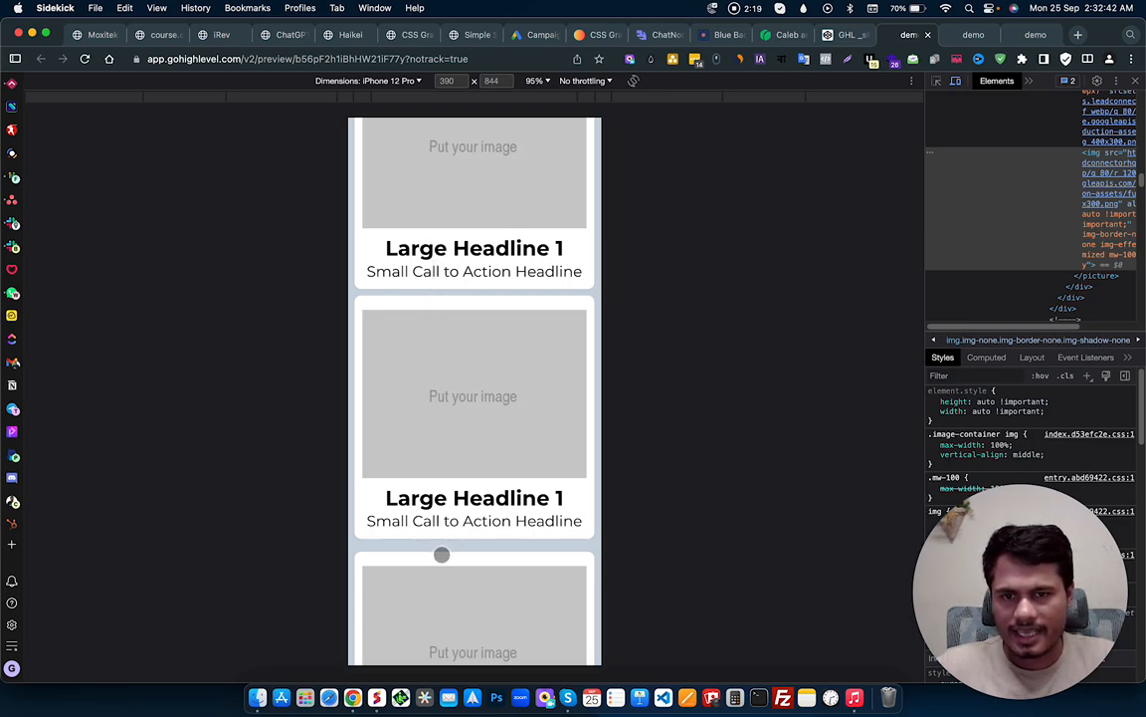
pyautogui.scroll(5, 435, 348)
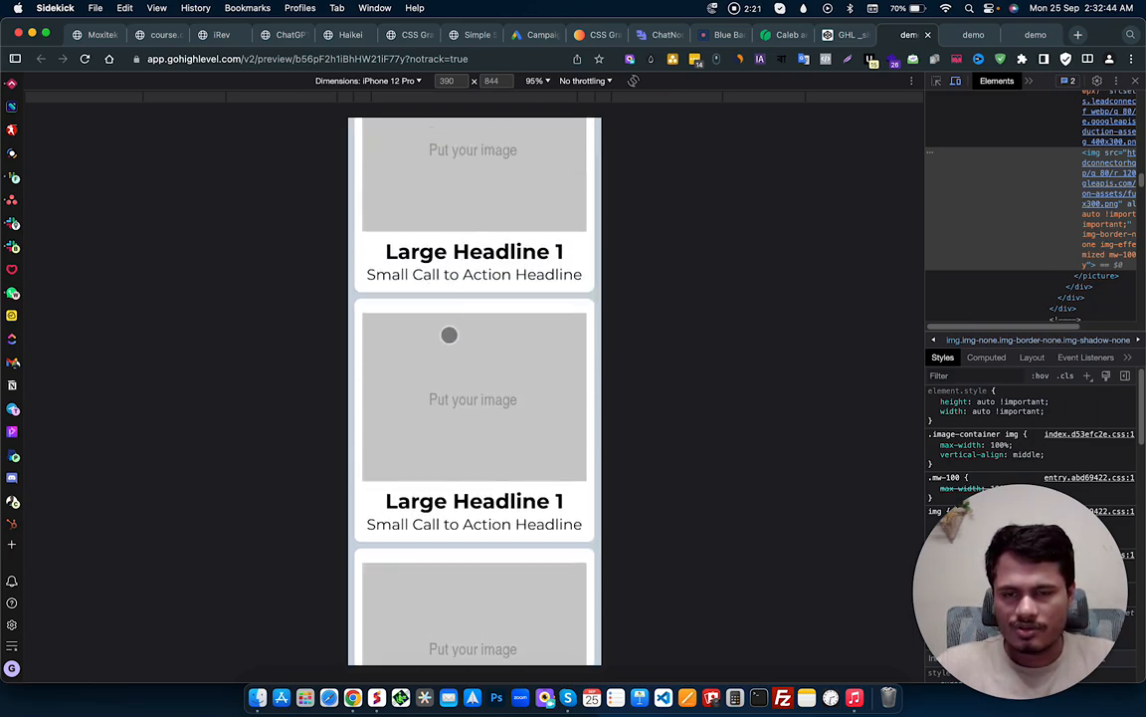
pyautogui.scroll(-2, 451, 370)
pyautogui.scroll(-4, 450, 373)
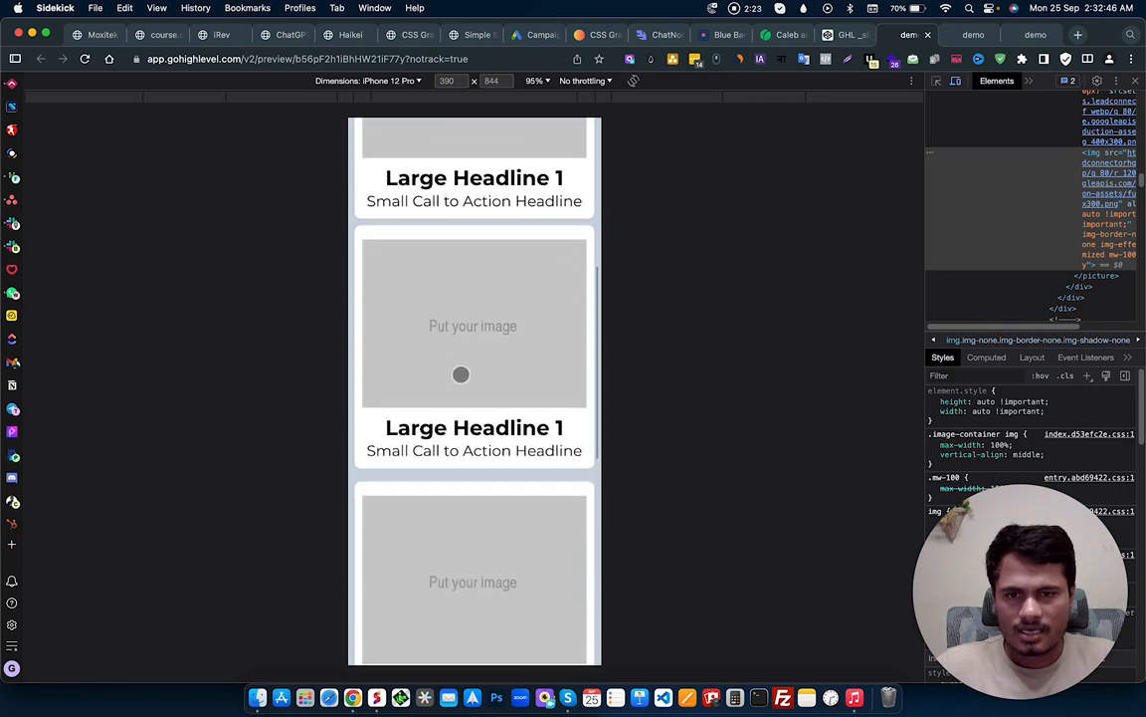
pyautogui.scroll(1, 431, 262)
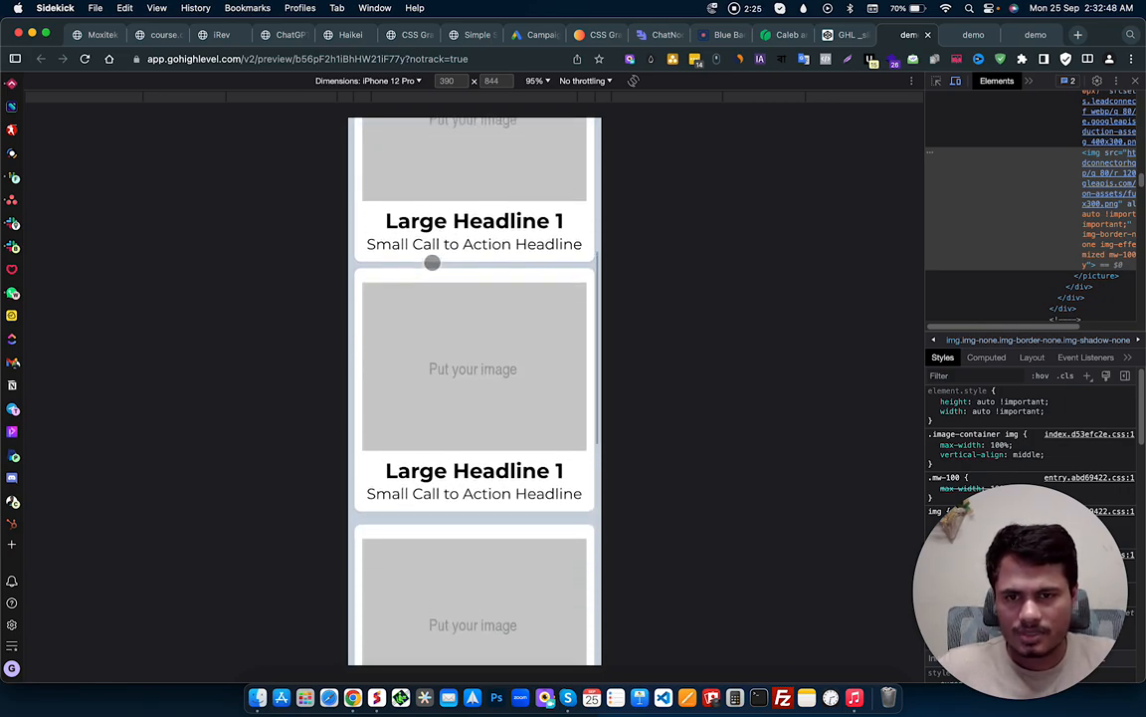
pyautogui.scroll(-2, 444, 511)
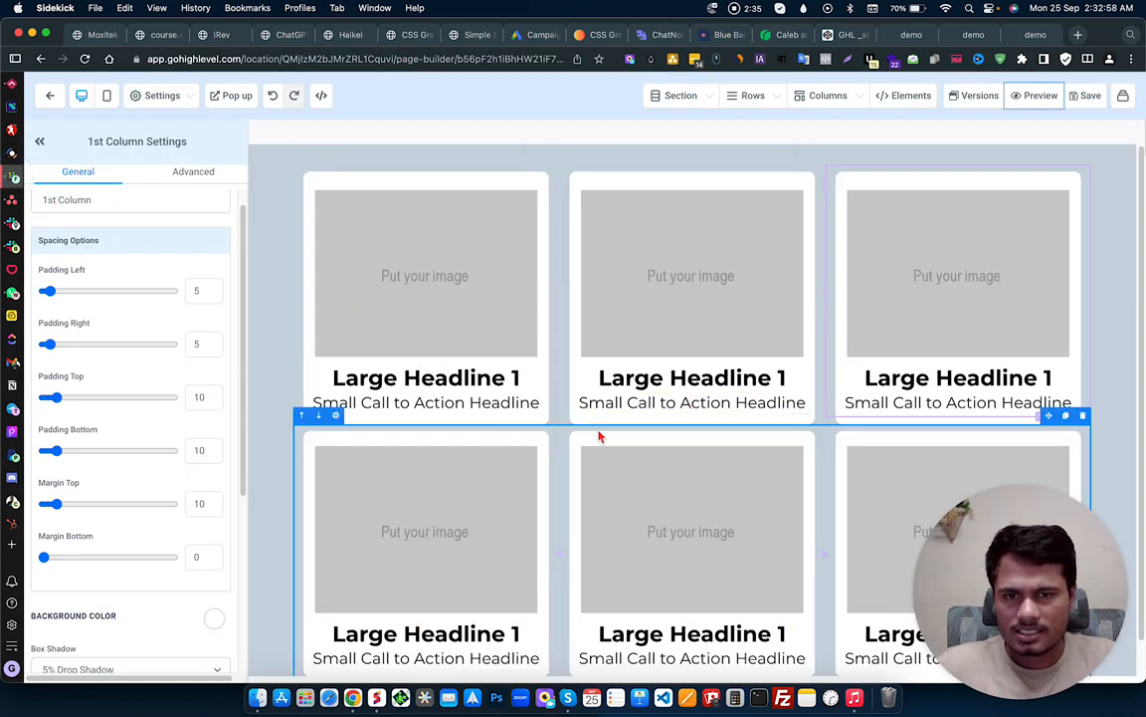
# Step: Return to the page builder and set the top margin of the second row's middle column to 10
pyautogui.click(598, 440)
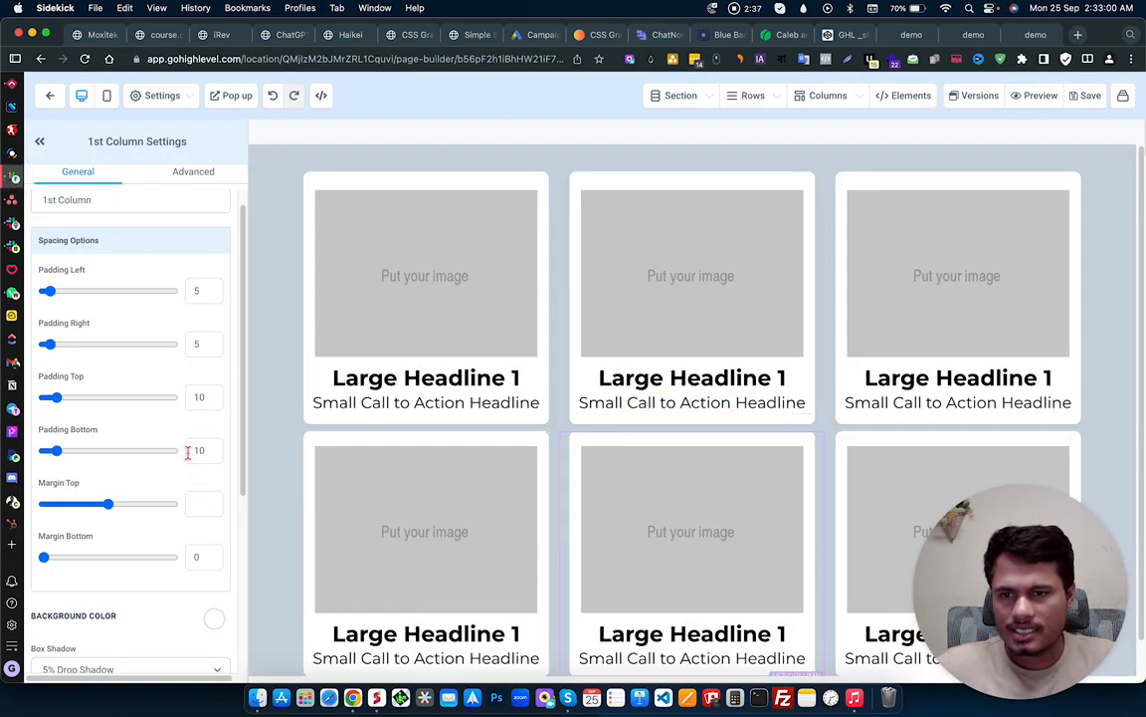
pyautogui.click(186, 509)
pyautogui.write('10')
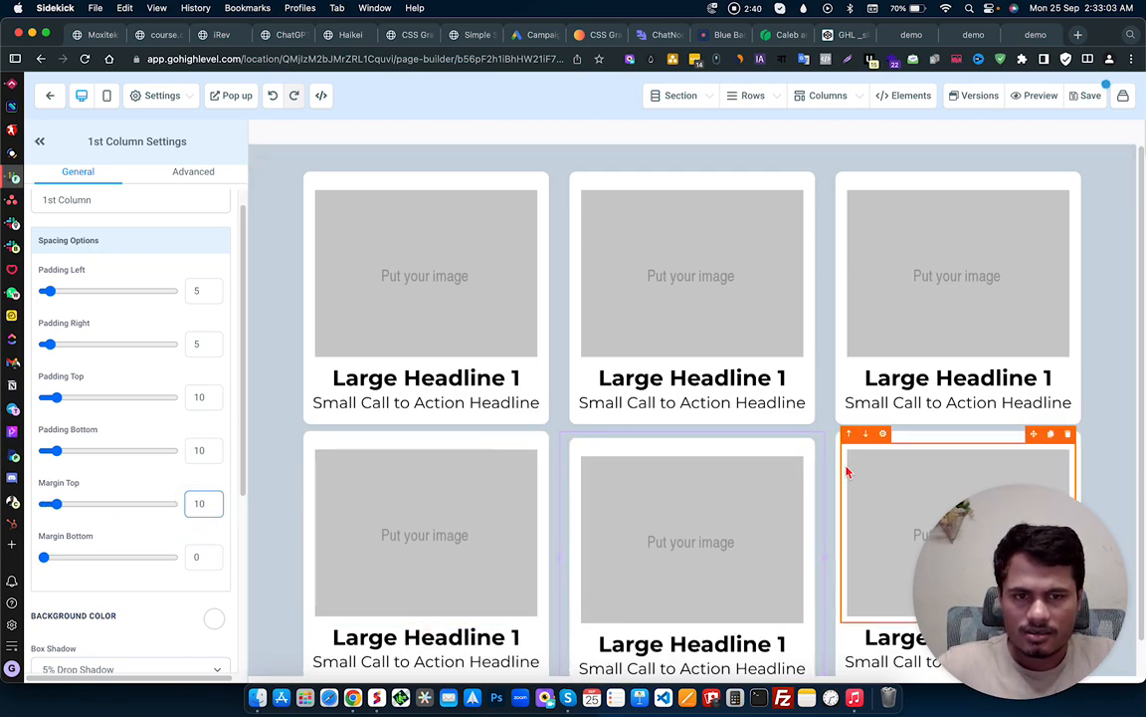
# Step: Set the top margin of the second row's third and first columns to 10 each
pyautogui.click(914, 435)
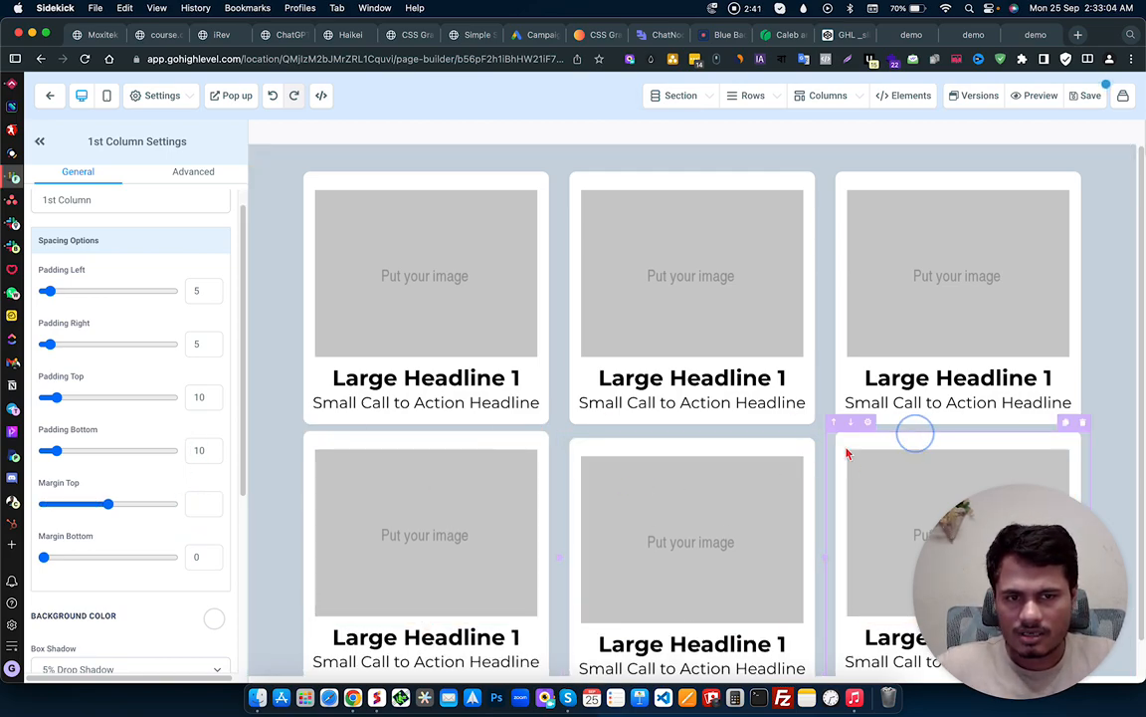
pyautogui.click(197, 499)
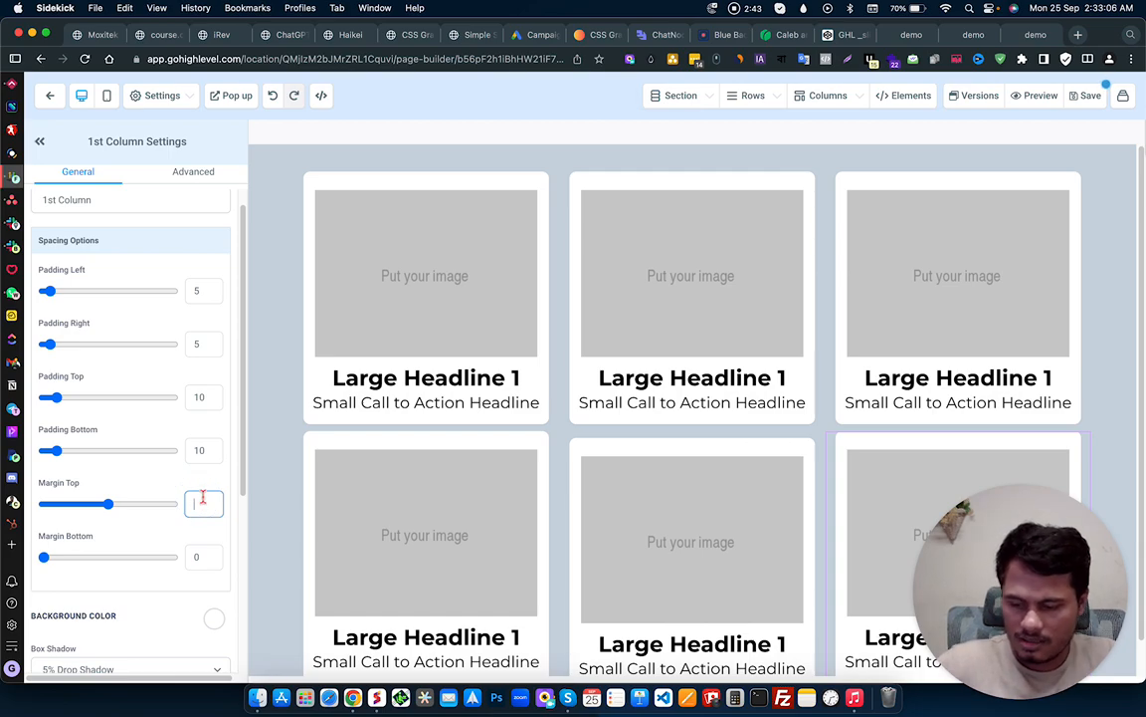
pyautogui.write('10')
pyautogui.click(416, 435)
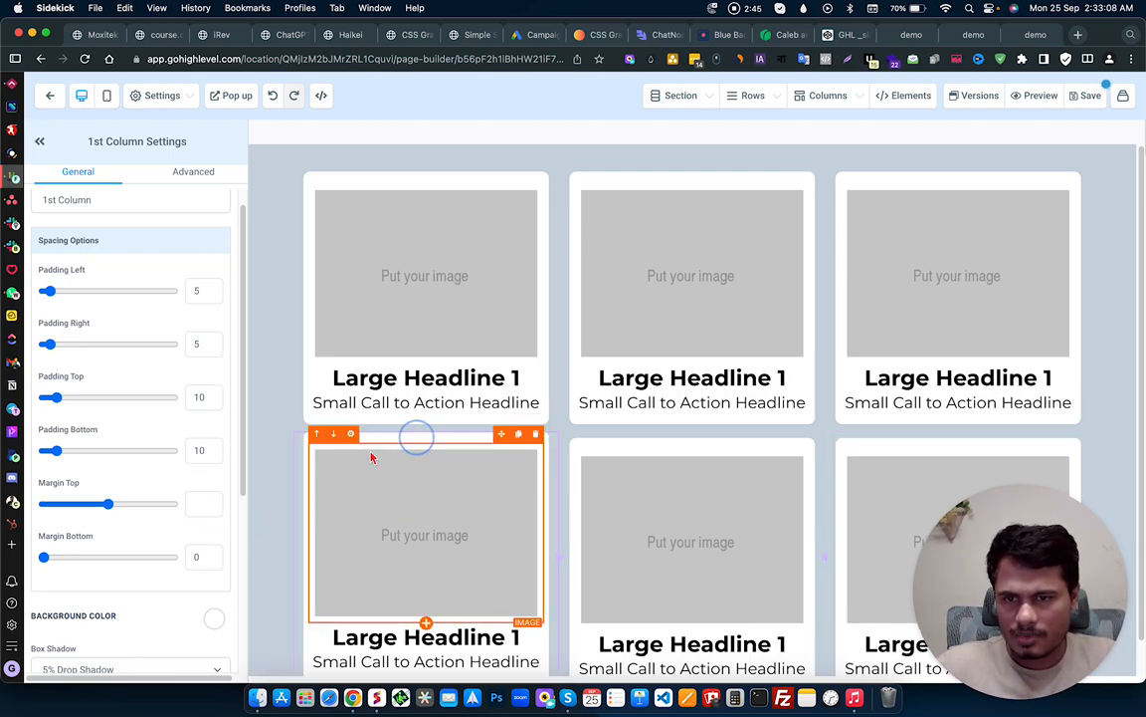
pyautogui.click(195, 502)
pyautogui.write('10')
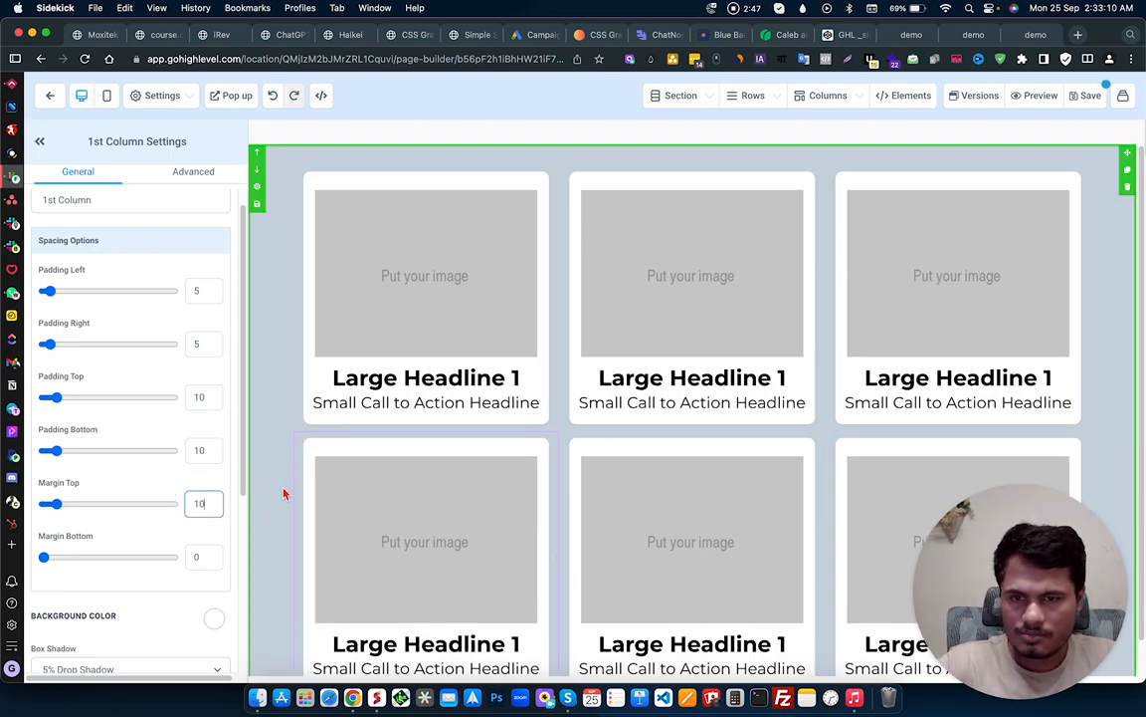
# Step: Save the page and inspect its new preview in the iPhone 12 Pro mobile view
pyautogui.click(1089, 100)
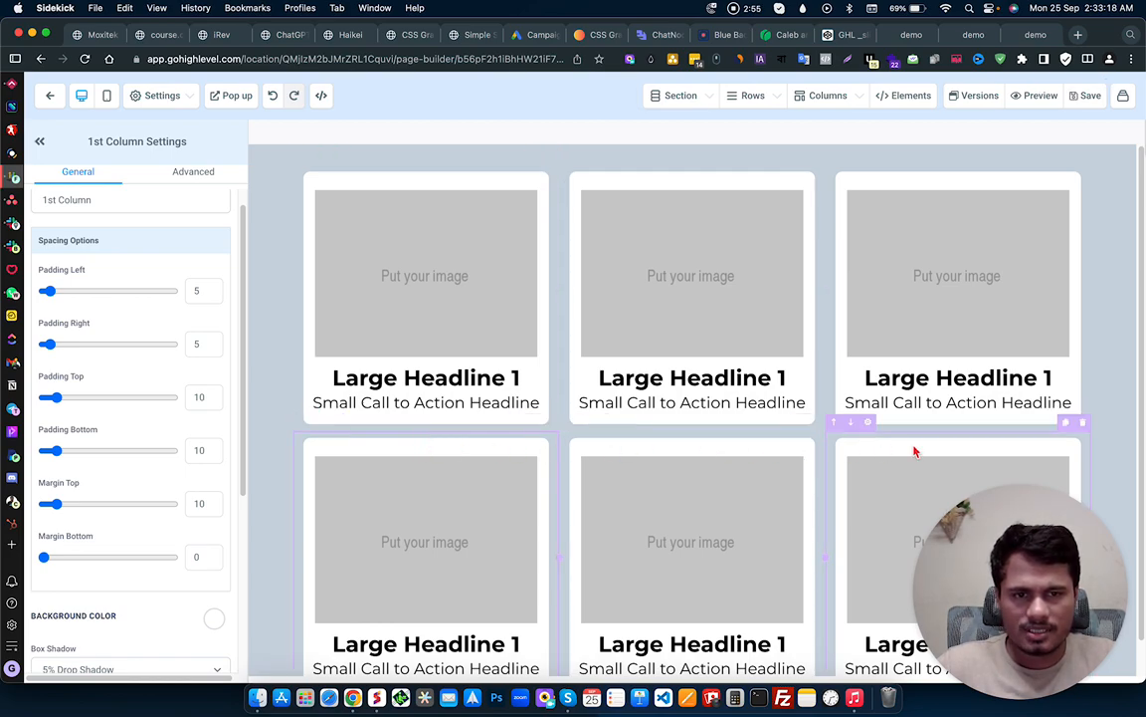
pyautogui.click(1036, 99)
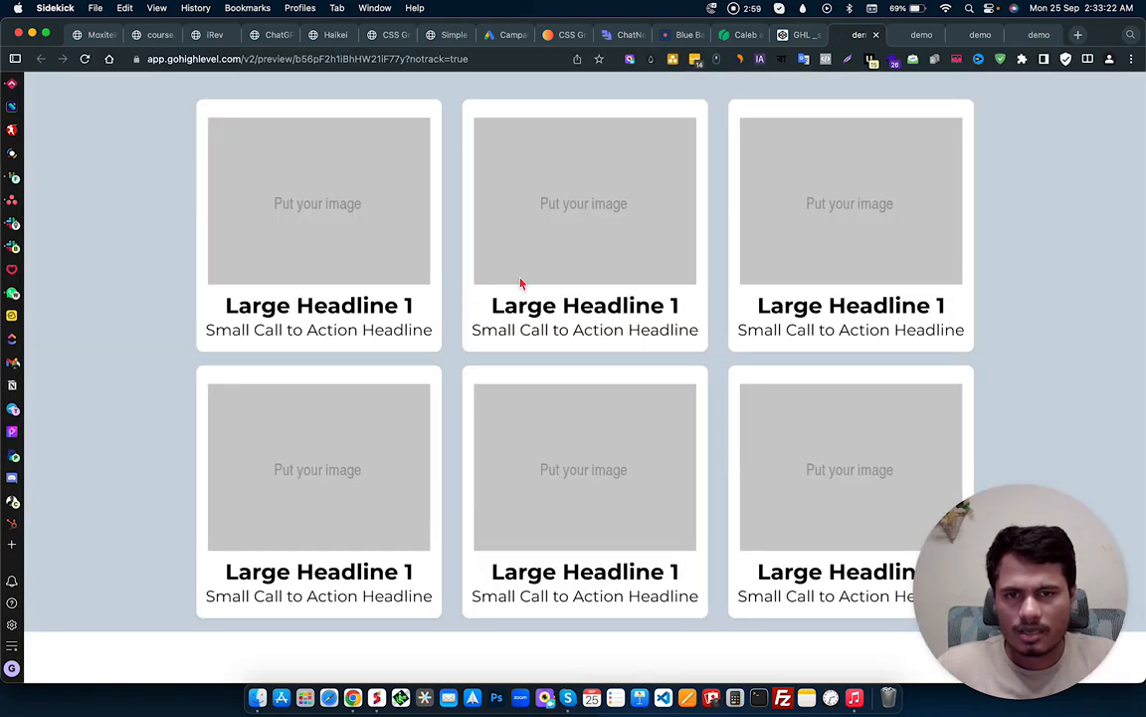
pyautogui.rightClick(521, 270)
pyautogui.click(592, 431)
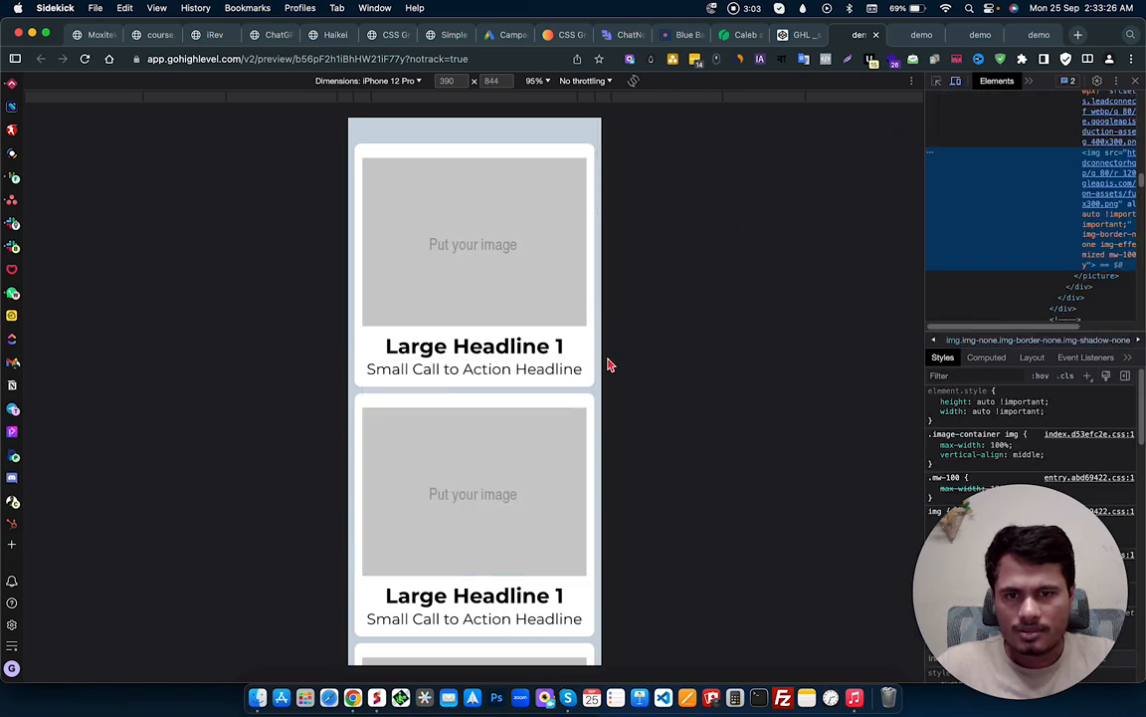
# Step: Examine the gaps between all stacked cards in the new mobile preview, especially where the first row meets the second
pyautogui.scroll(-2, 502, 308)
pyautogui.scroll(-6, 468, 363)
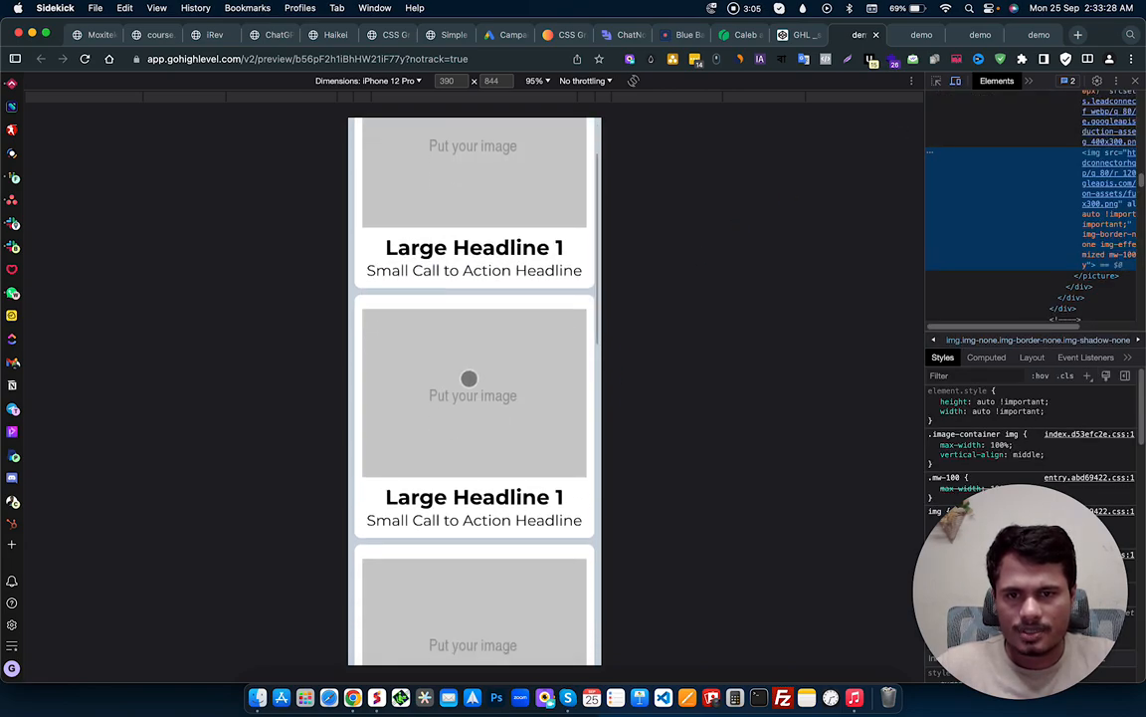
pyautogui.scroll(-1, 458, 465)
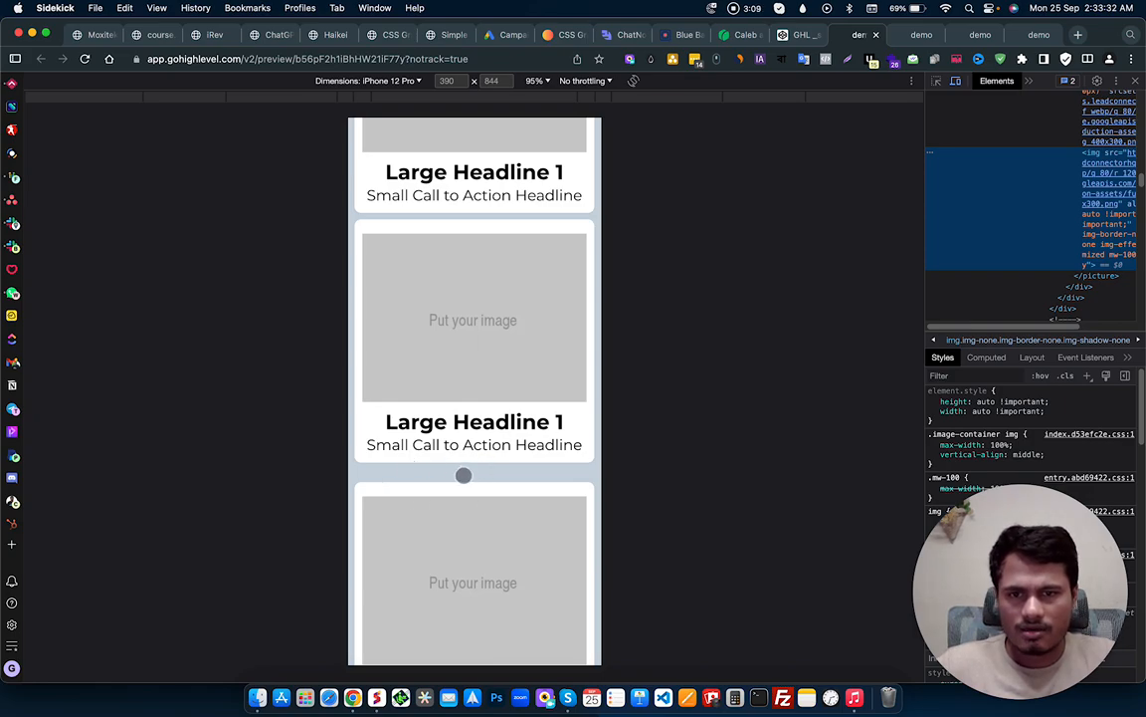
pyautogui.scroll(-4, 477, 479)
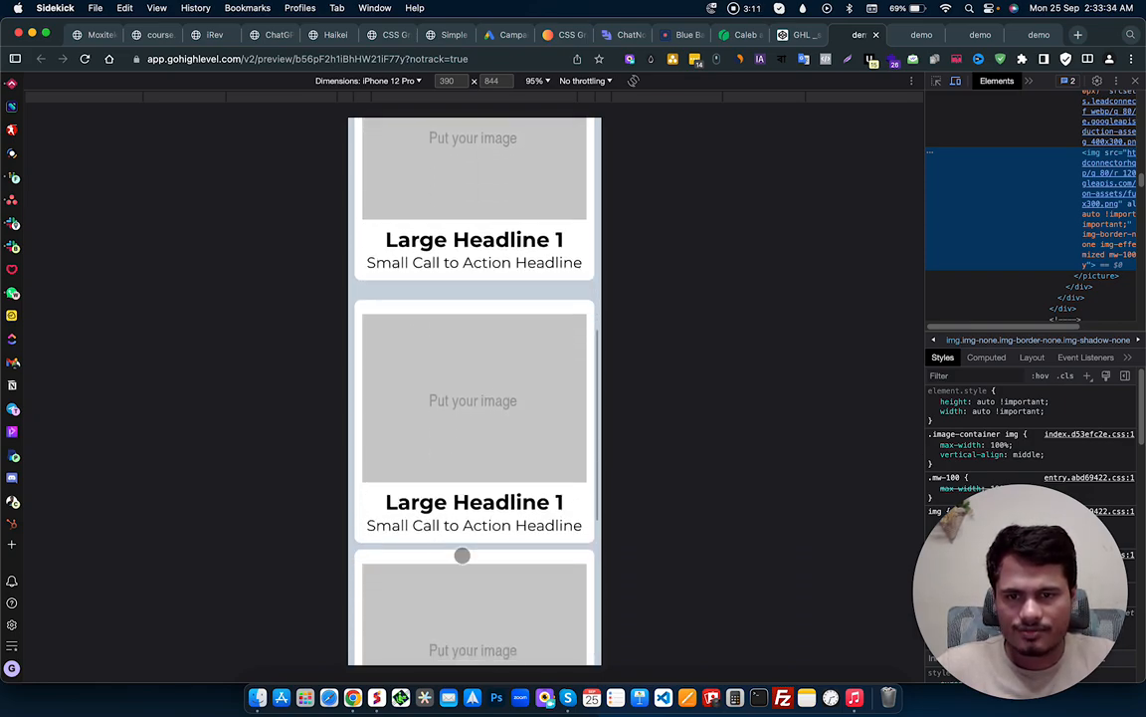
pyautogui.scroll(-3, 465, 540)
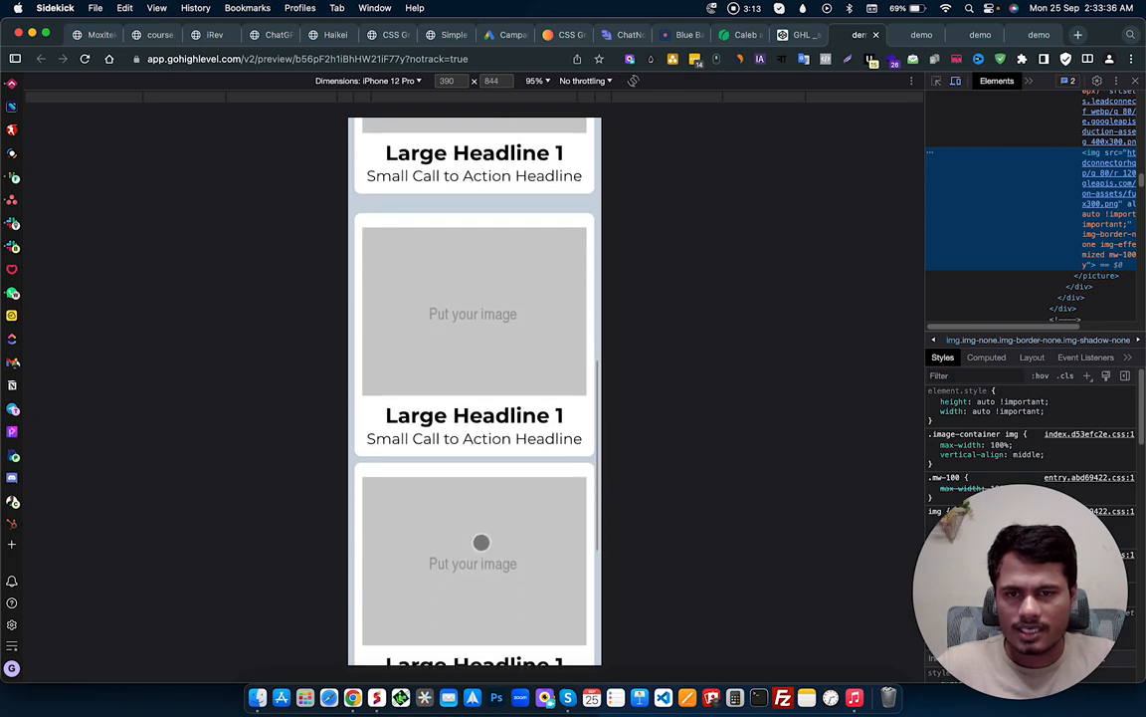
pyautogui.scroll(6, 476, 510)
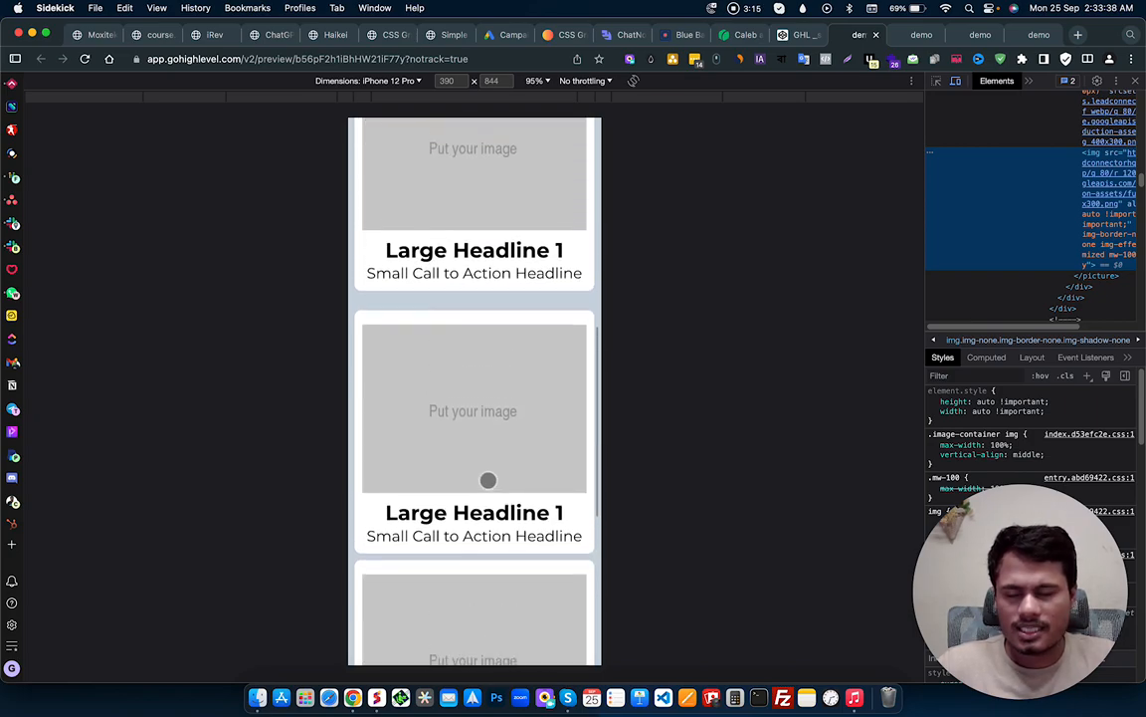
pyautogui.scroll(5, 495, 470)
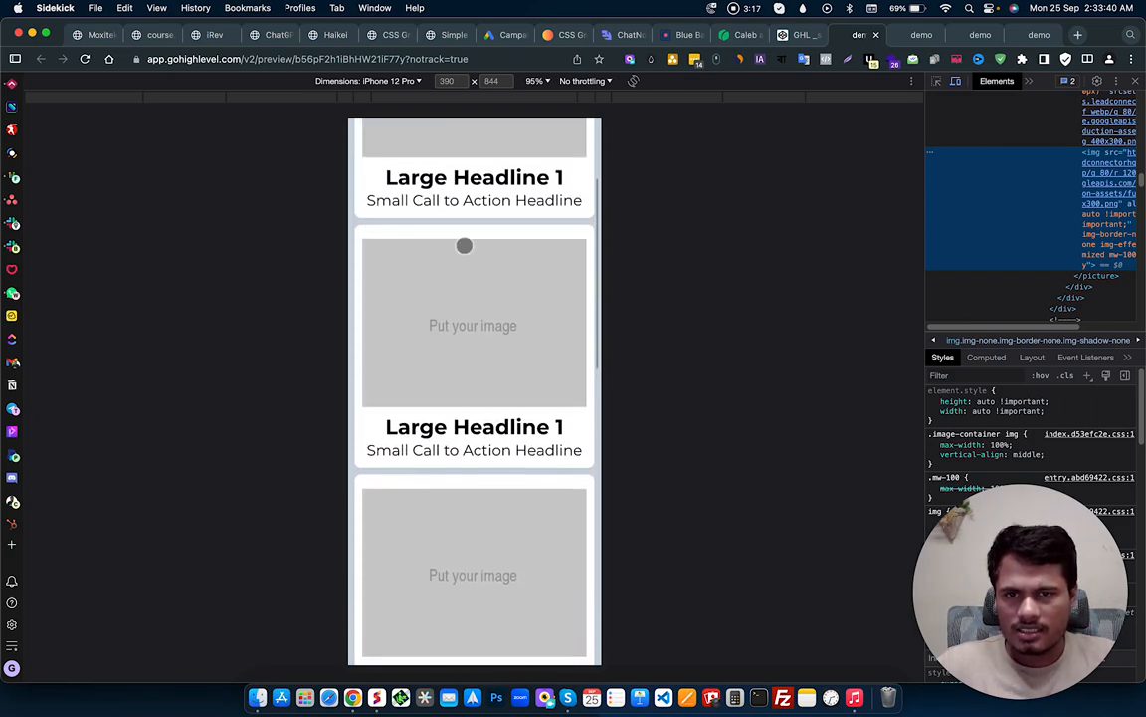
pyautogui.scroll(-5, 467, 448)
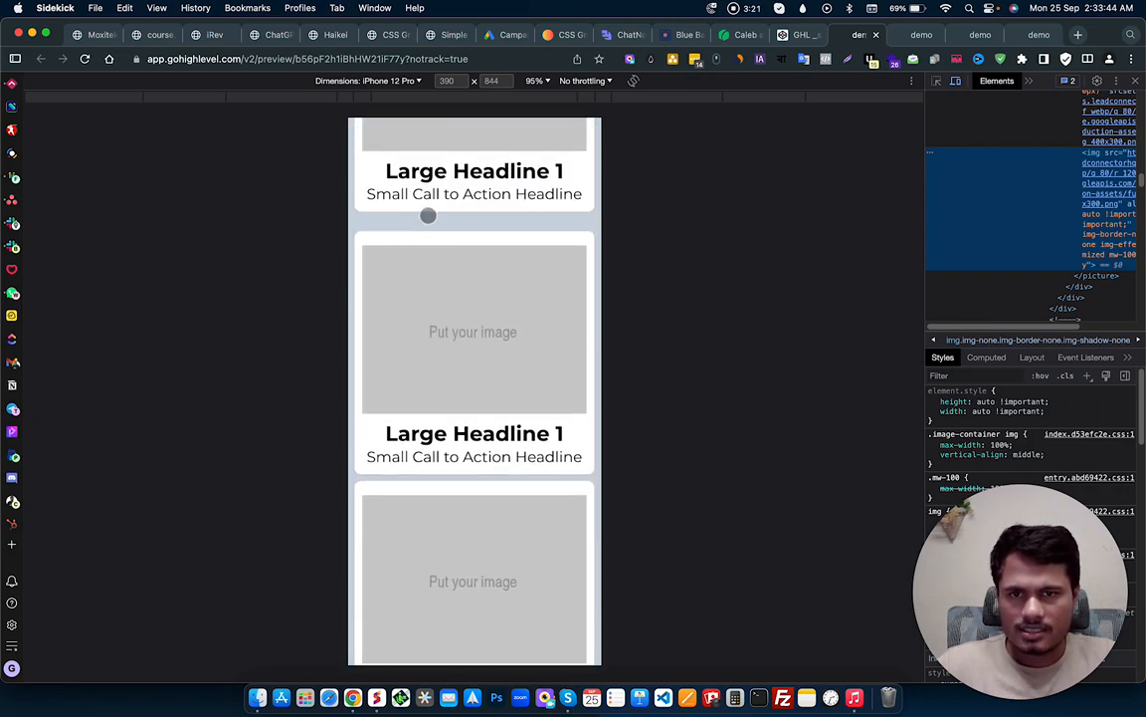
# Step: Switch to the earlier mobile preview and compare the gaps between its stacked cards
pyautogui.click(1034, 40)
pyautogui.scroll(-3, 474, 322)
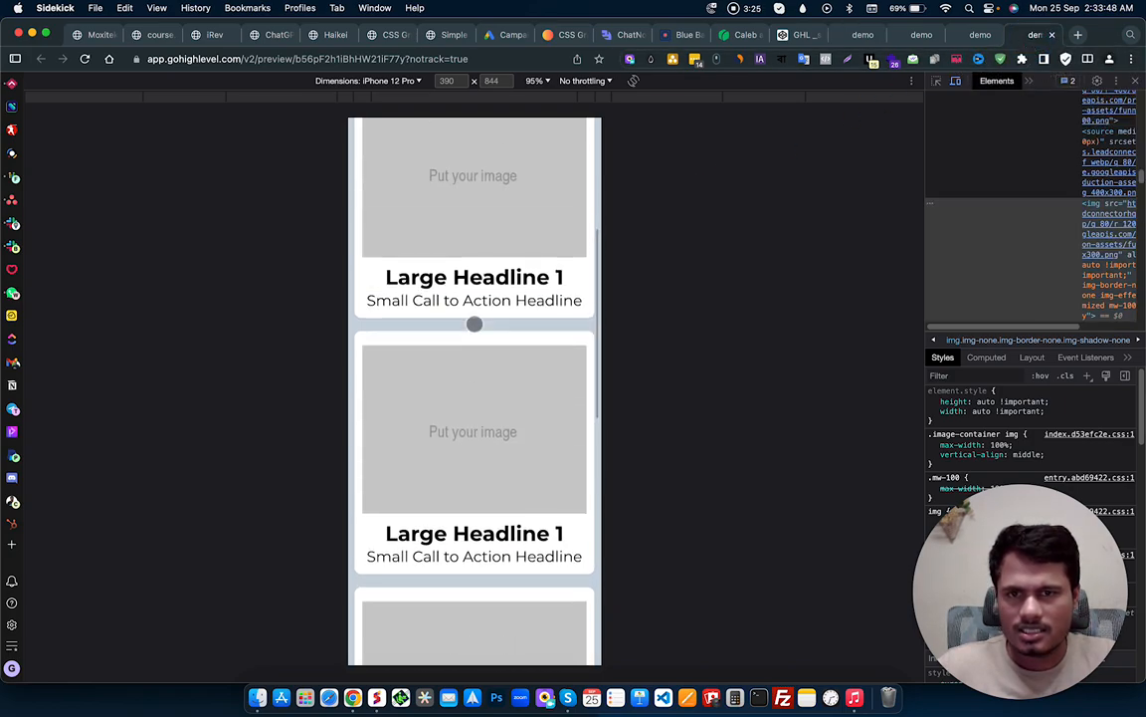
pyautogui.scroll(1, 474, 322)
pyautogui.scroll(-3, 483, 304)
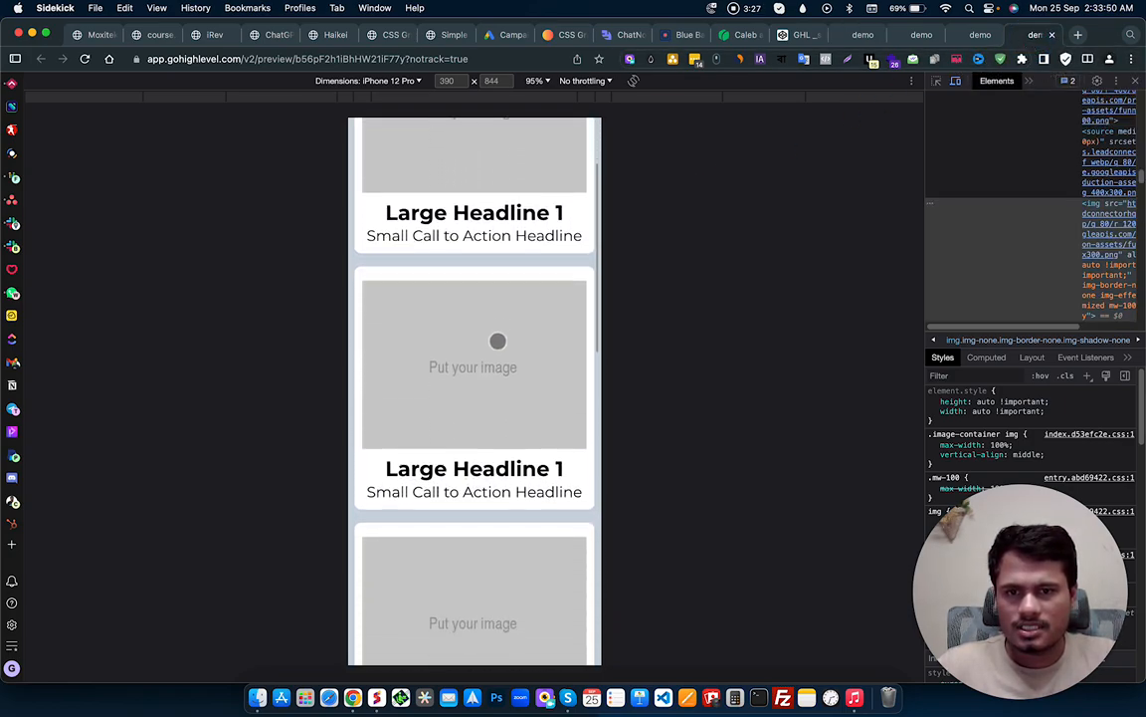
pyautogui.scroll(1, 404, 445)
pyautogui.scroll(-1, 435, 457)
pyautogui.scroll(-5, 441, 488)
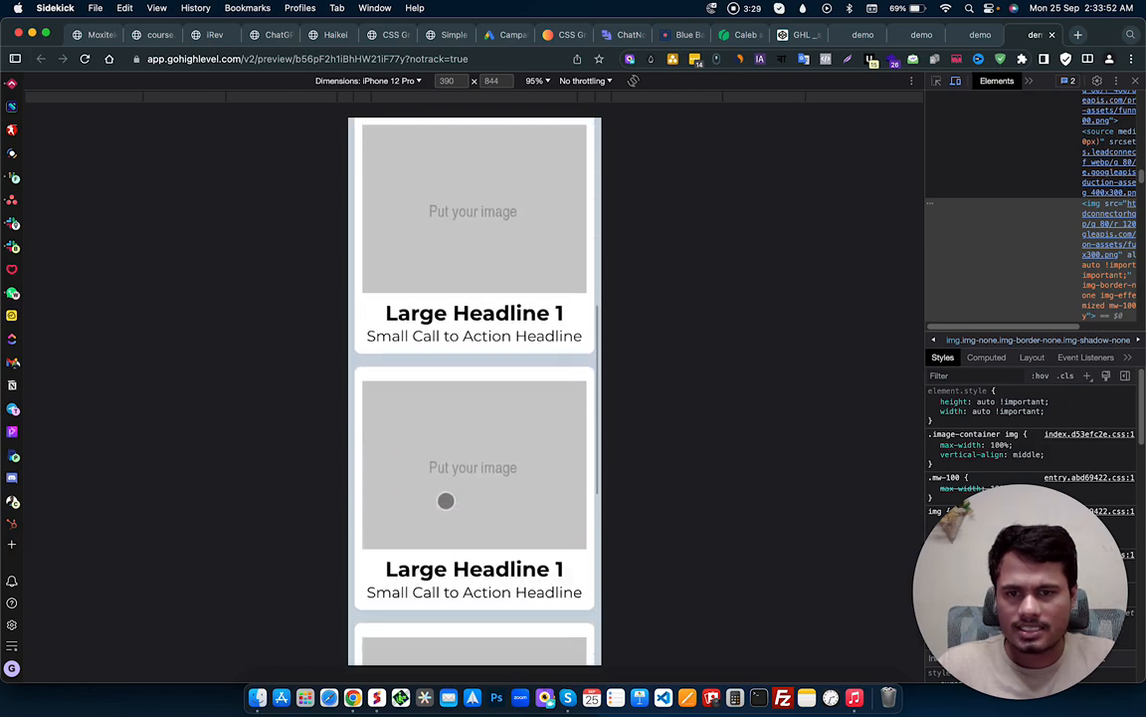
pyautogui.scroll(-5, 464, 597)
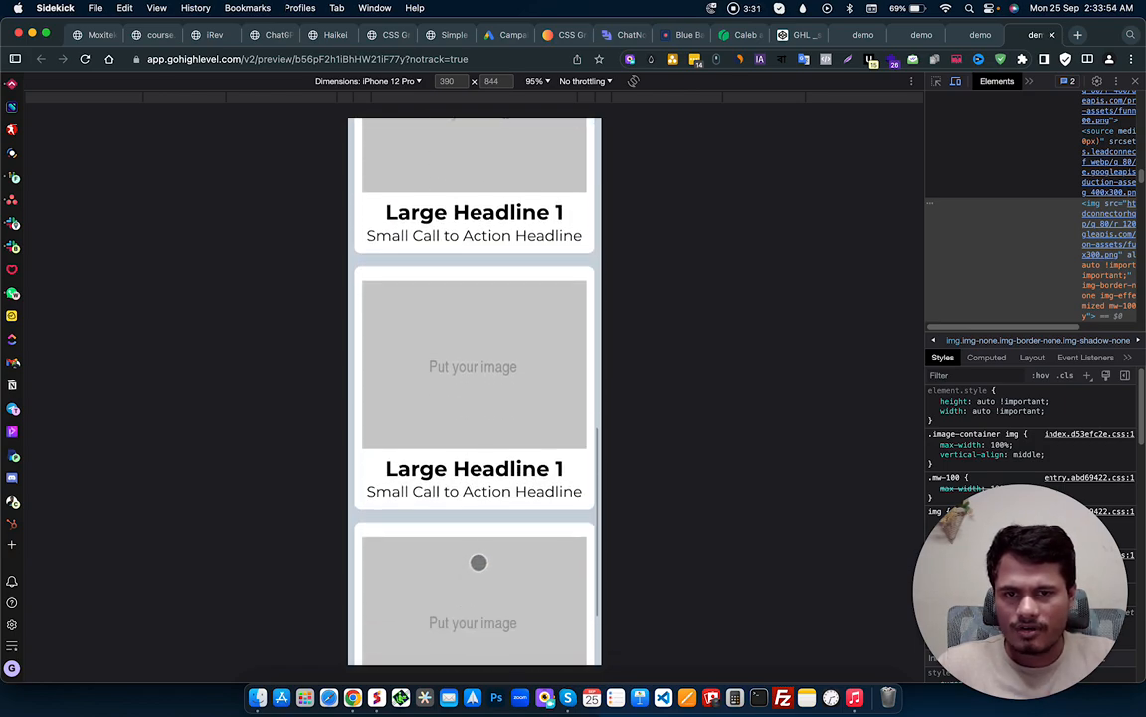
# Step: Return to the page builder and delete the entire section containing both card rows
pyautogui.click(957, 83)
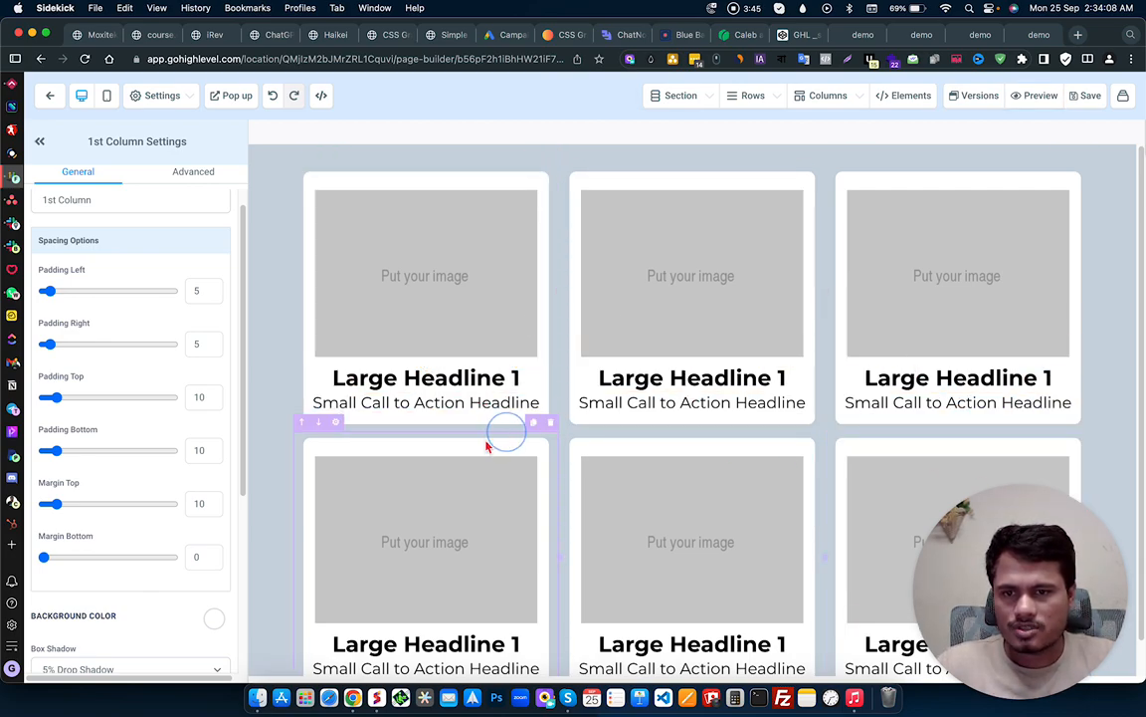
pyautogui.scroll(-2, 769, 326)
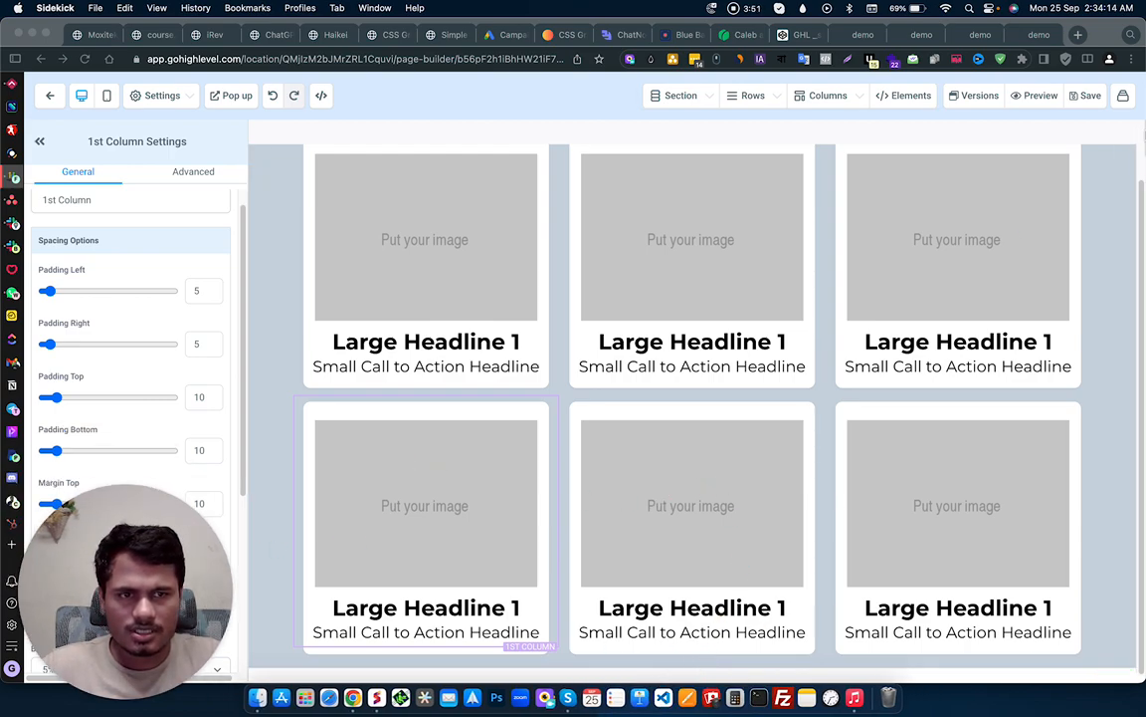
pyautogui.scroll(2, 1122, 211)
pyautogui.click(1092, 187)
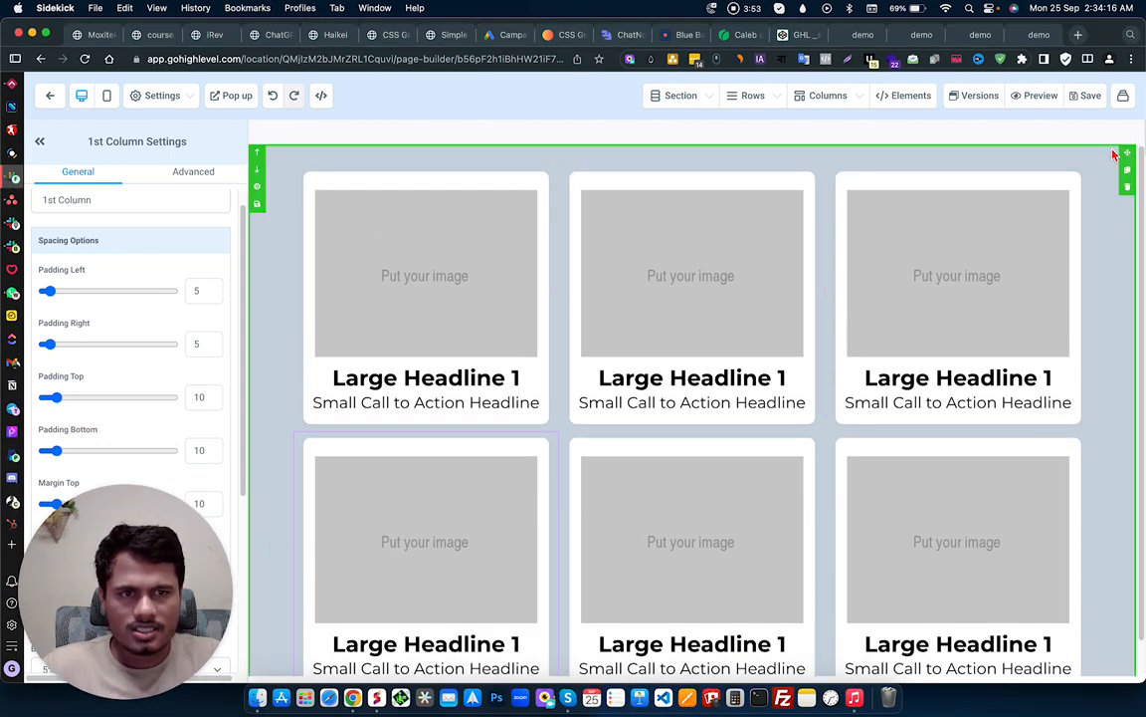
pyautogui.click(1129, 187)
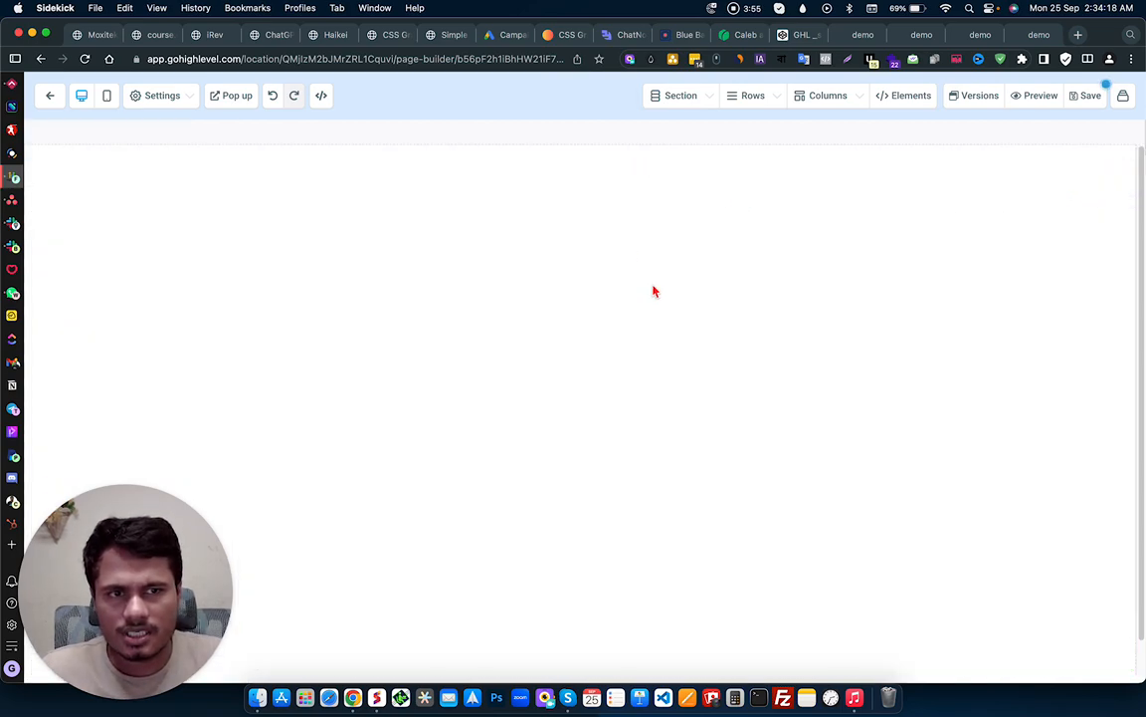
# Step: Add a new section to the empty page and insert a 3 Column row in it
pyautogui.click(672, 94)
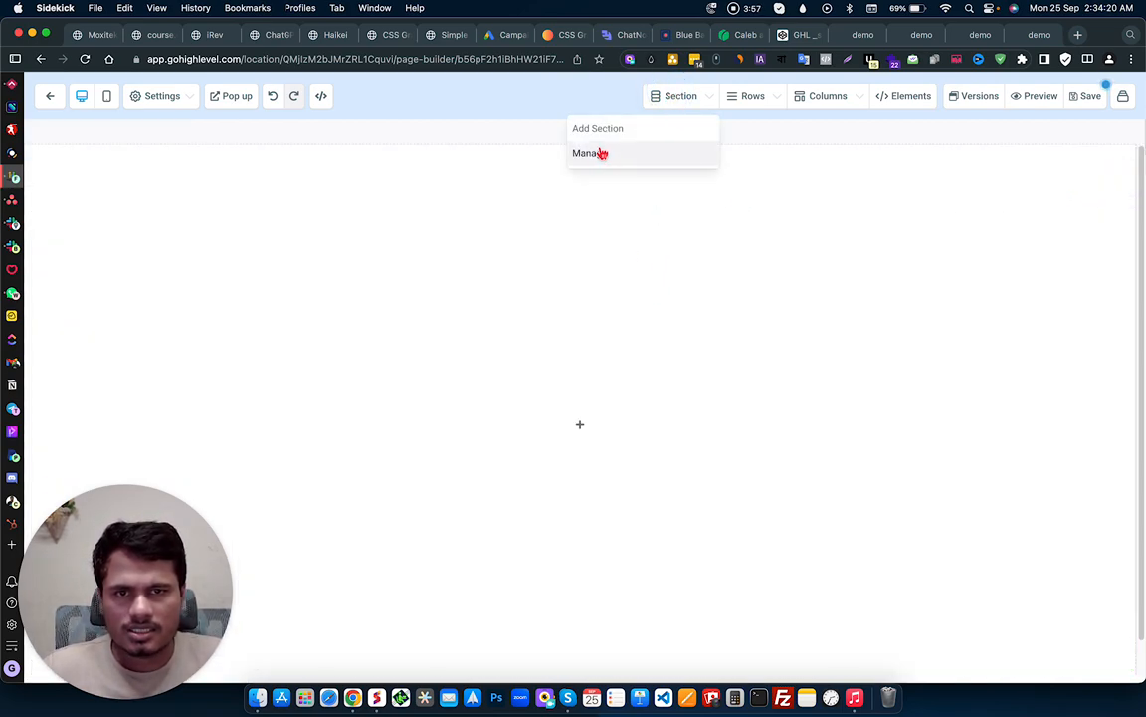
pyautogui.click(609, 131)
pyautogui.click(912, 150)
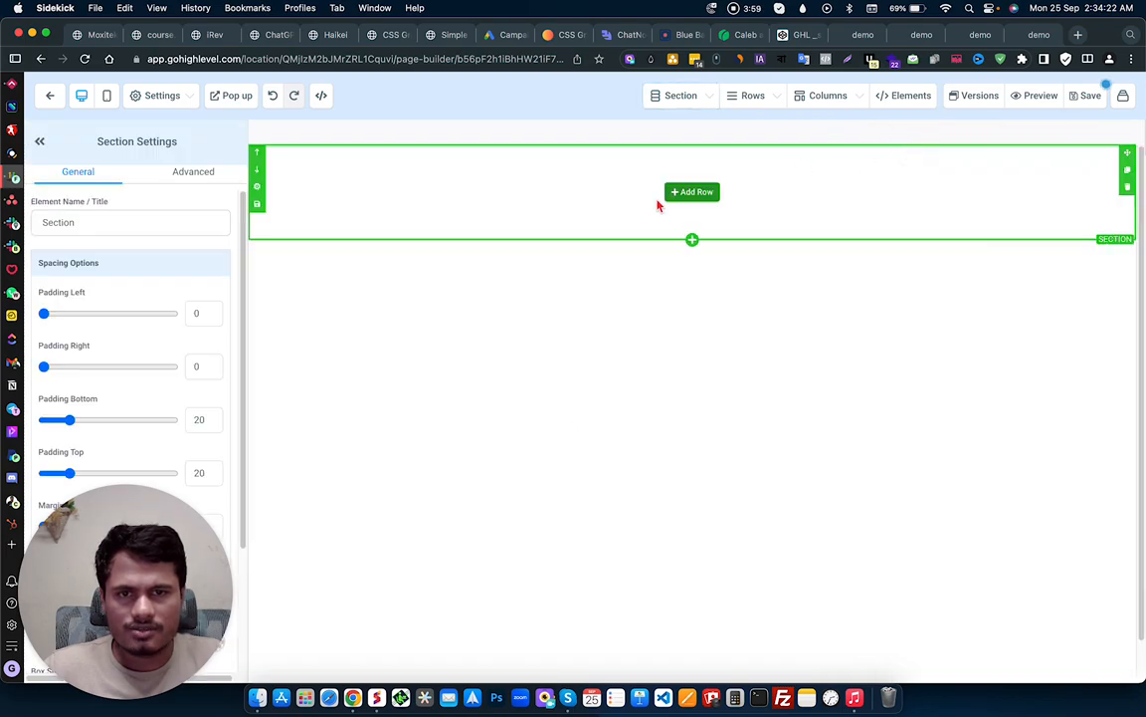
pyautogui.click(690, 191)
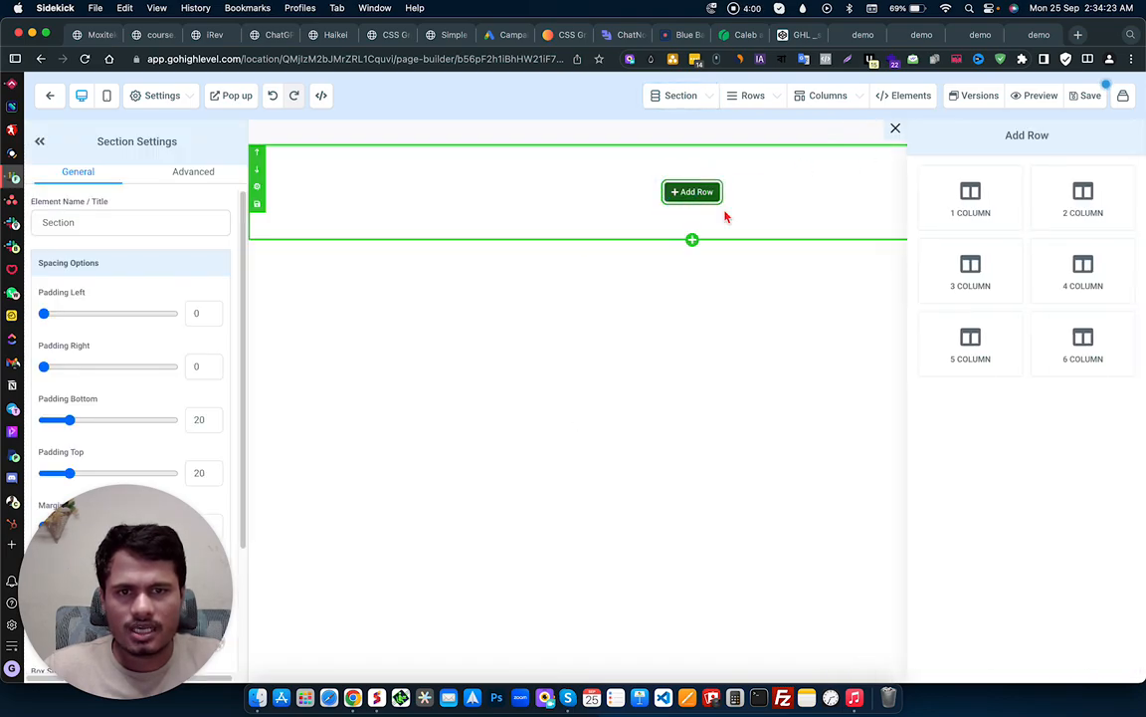
pyautogui.click(985, 281)
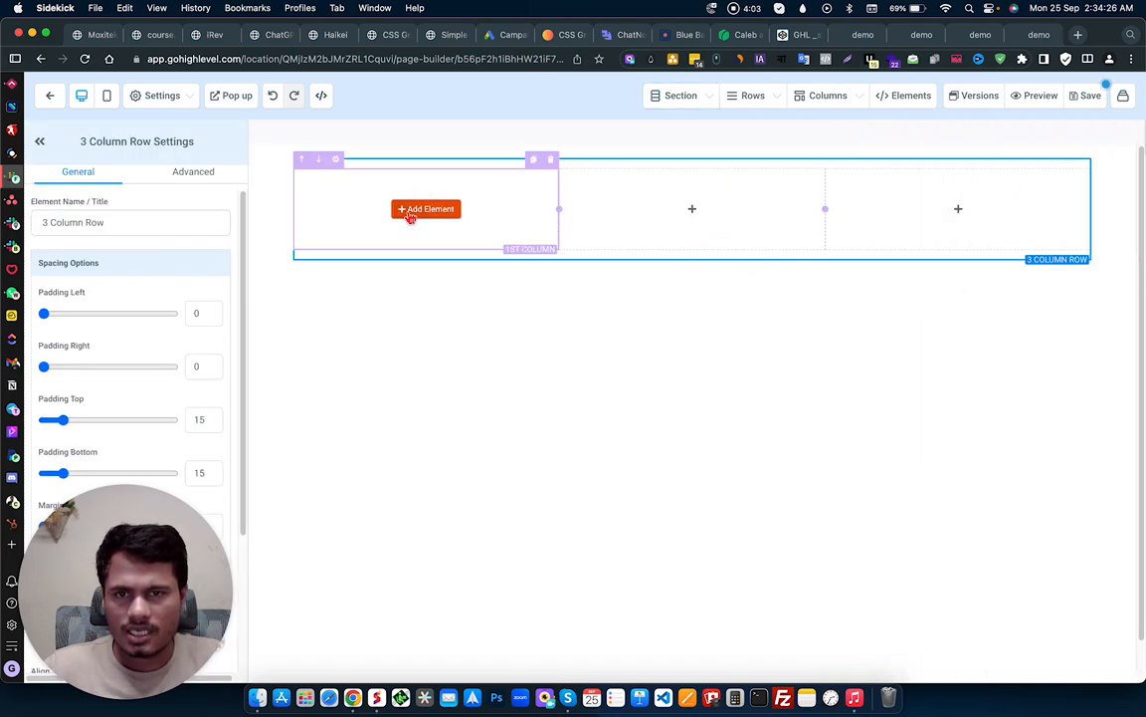
# Step: Set the new section's background color to the light blue-gray swatch
pyautogui.click(464, 151)
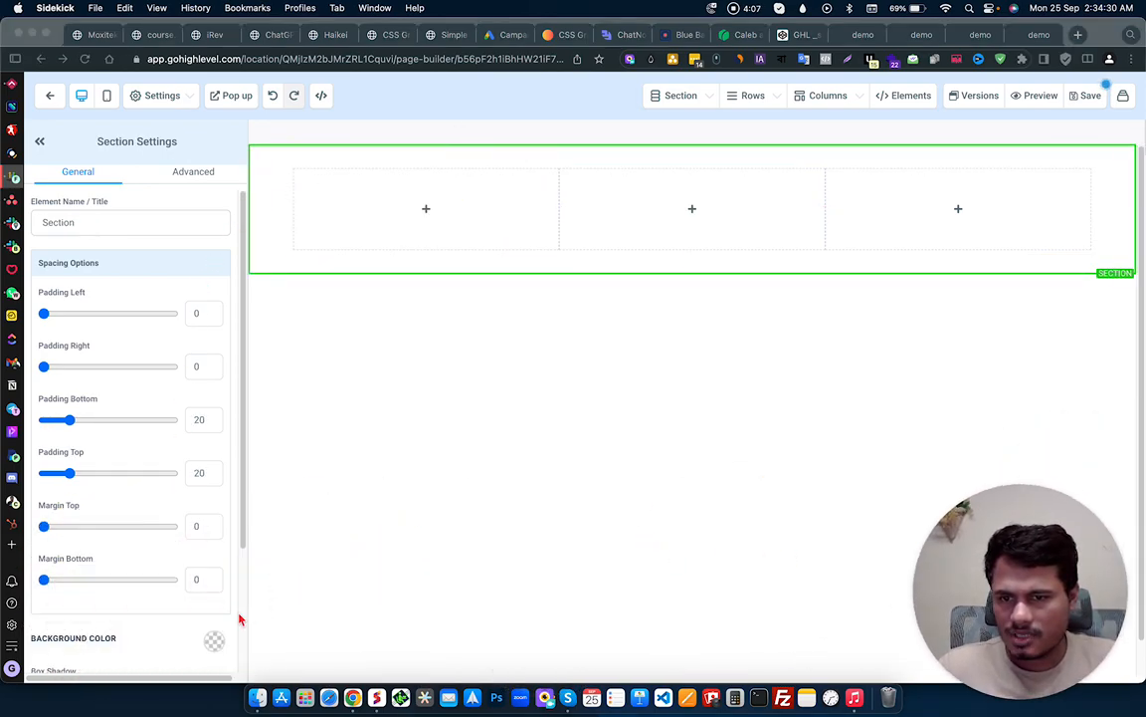
pyautogui.click(215, 649)
pyautogui.scroll(-3, 191, 612)
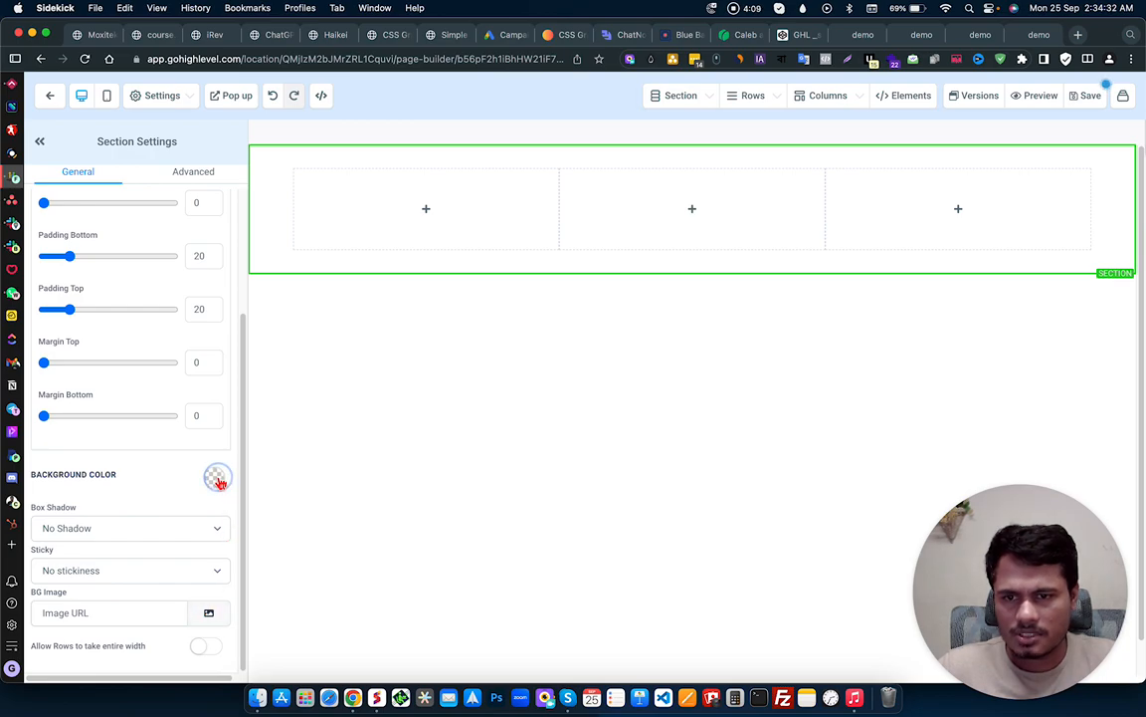
pyautogui.click(217, 481)
pyautogui.click(119, 507)
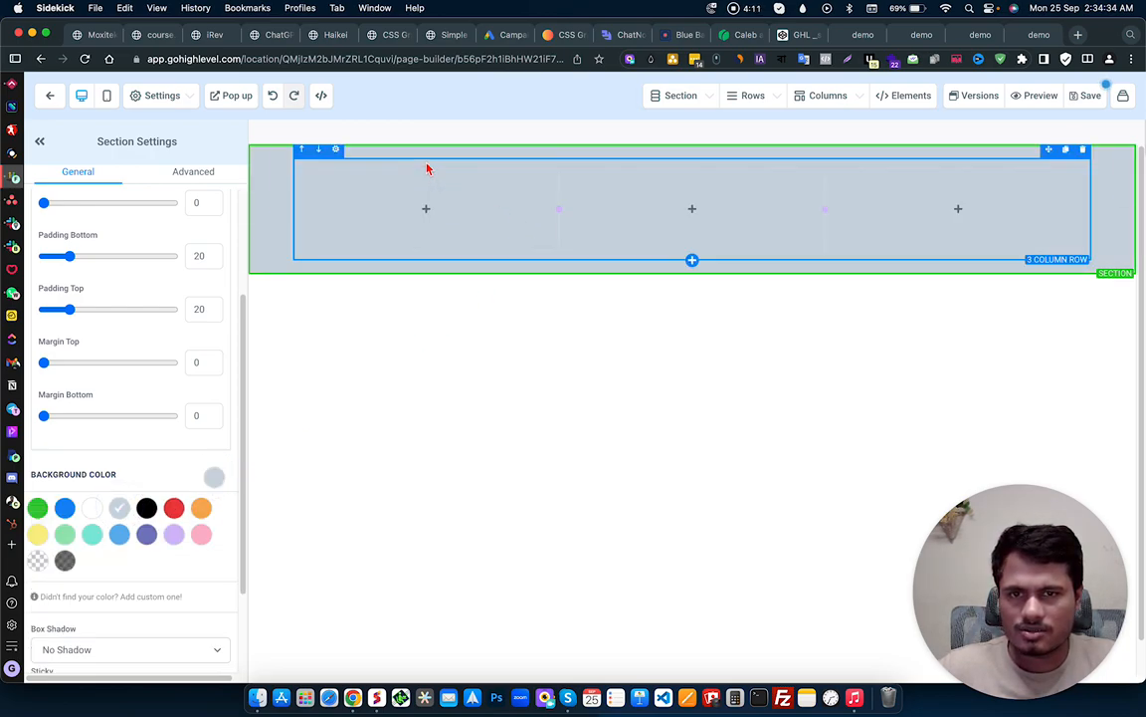
# Step: Add an Image element to the first column of the new row
pyautogui.click(423, 210)
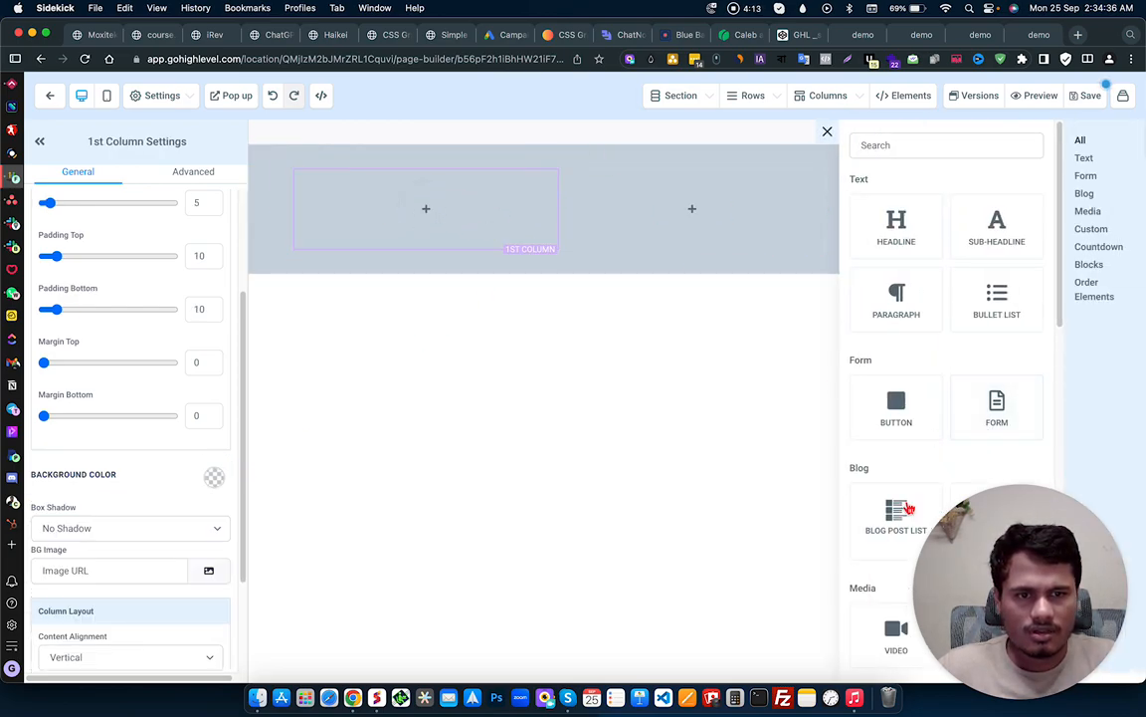
pyautogui.scroll(-5, 908, 487)
pyautogui.scroll(-3, 909, 487)
pyautogui.click(997, 171)
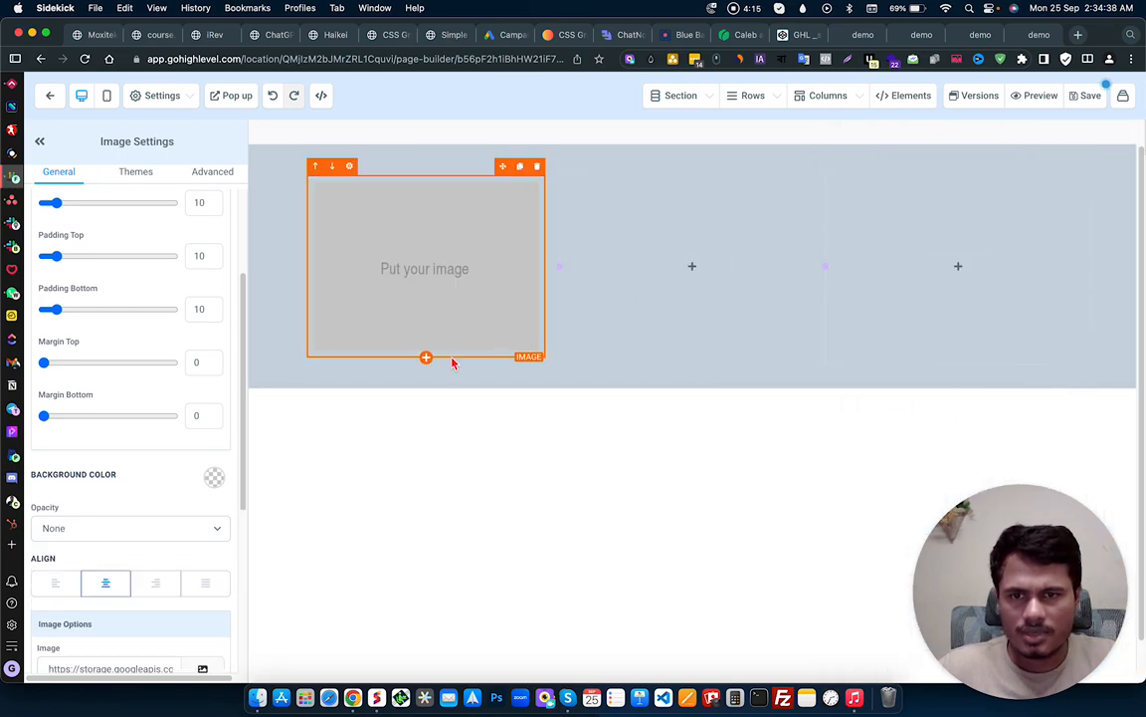
# Step: Add a Headline element below the image in the first column and shorten its text to "Large Headline"
pyautogui.click(423, 358)
pyautogui.scroll(3, 926, 212)
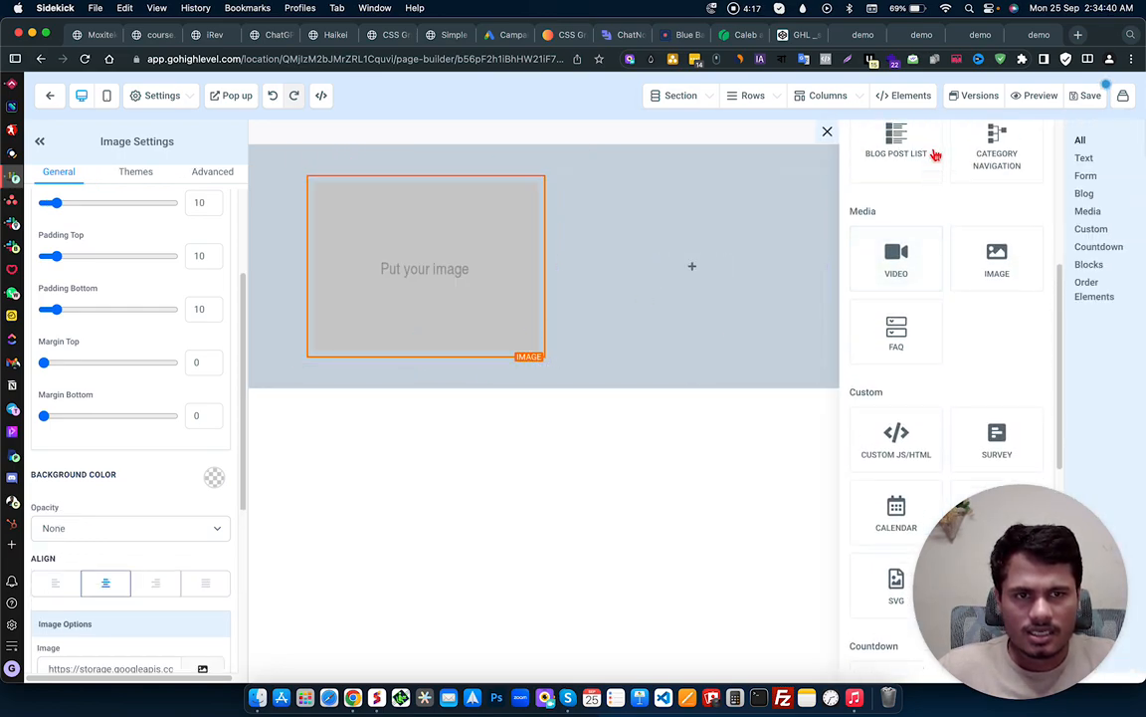
pyautogui.scroll(3, 934, 220)
pyautogui.click(896, 197)
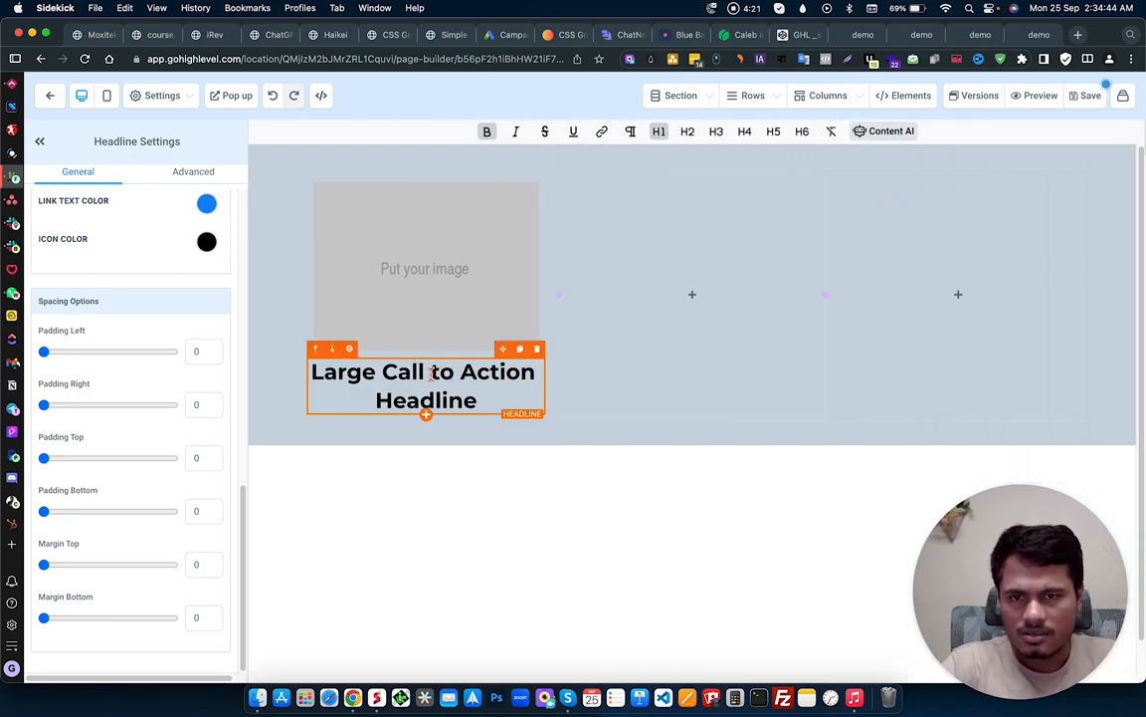
pyautogui.moveTo(386, 369); pyautogui.dragTo(505, 368)
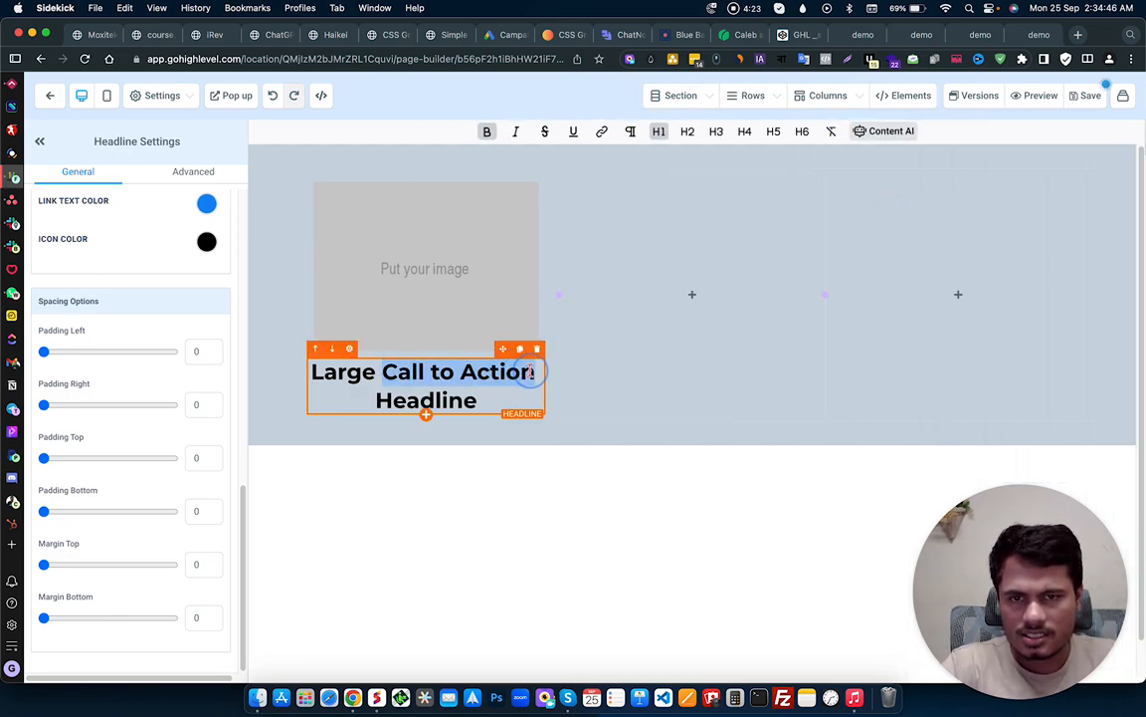
pyautogui.press('BackSpace')
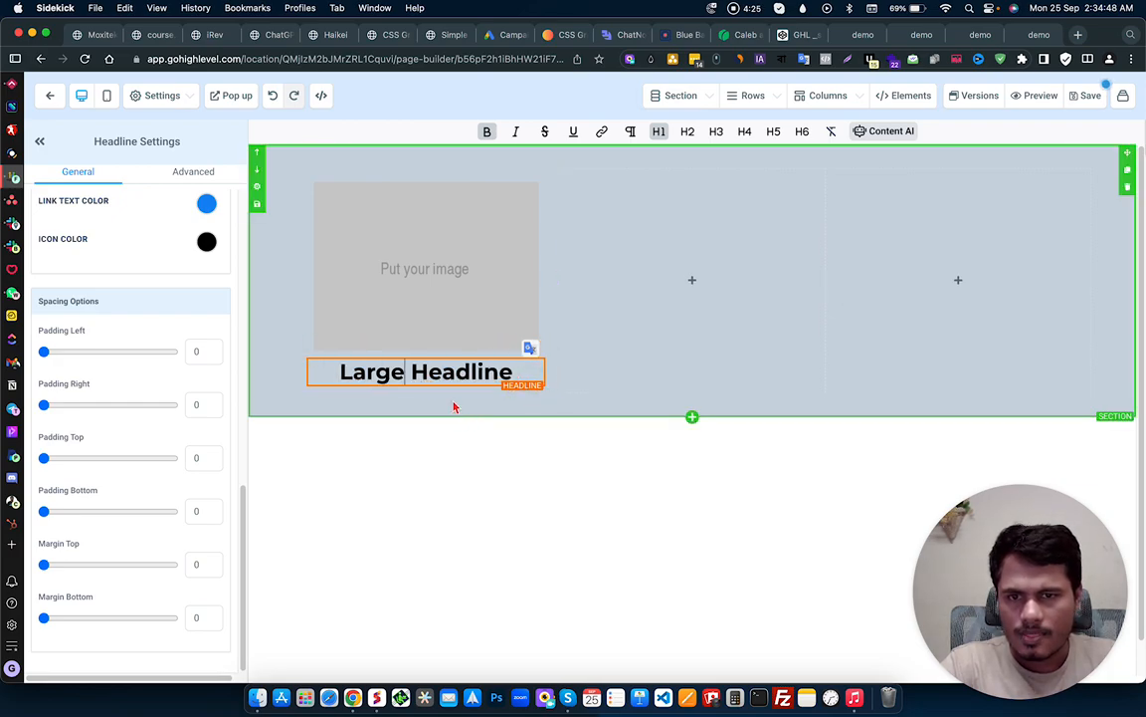
# Step: Add a Sub-Headline and a Paragraph element below the headline in the first column
pyautogui.click(422, 391)
pyautogui.click(425, 390)
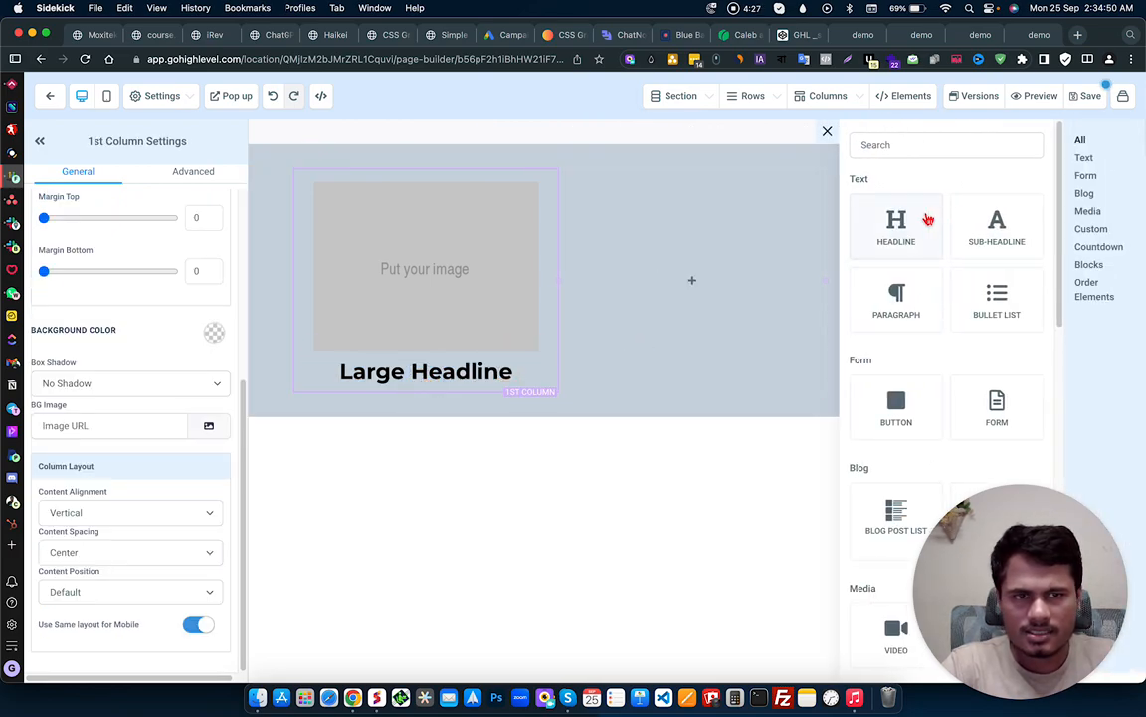
pyautogui.click(999, 227)
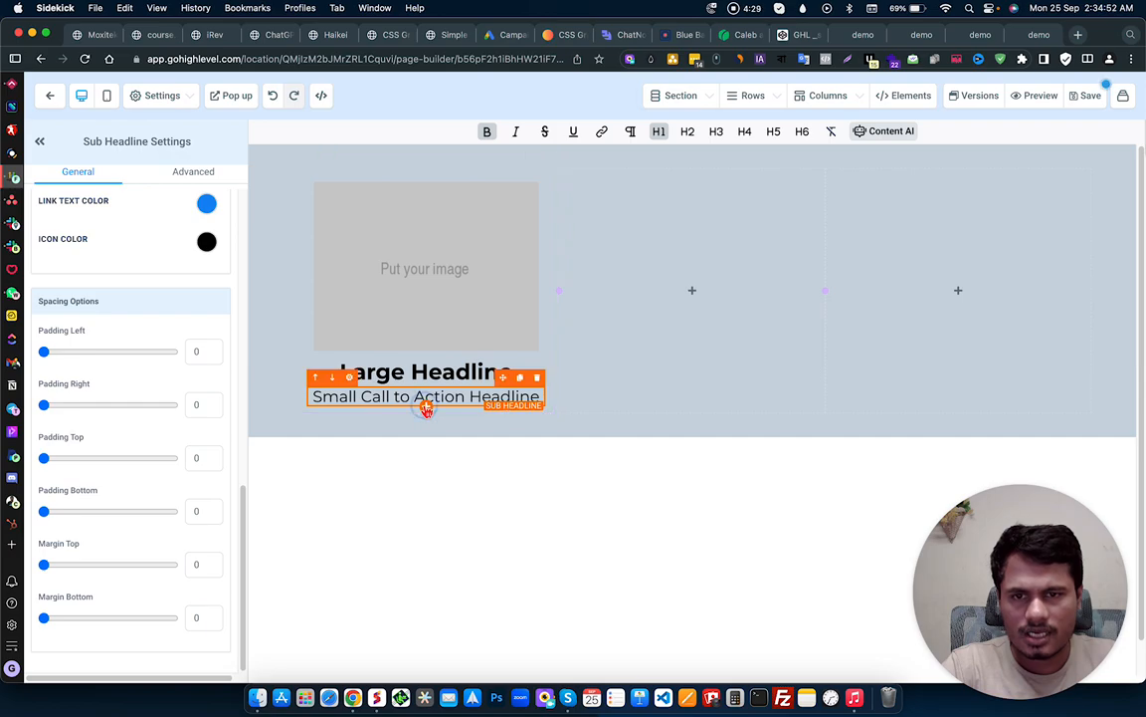
pyautogui.click(427, 409)
pyautogui.click(896, 300)
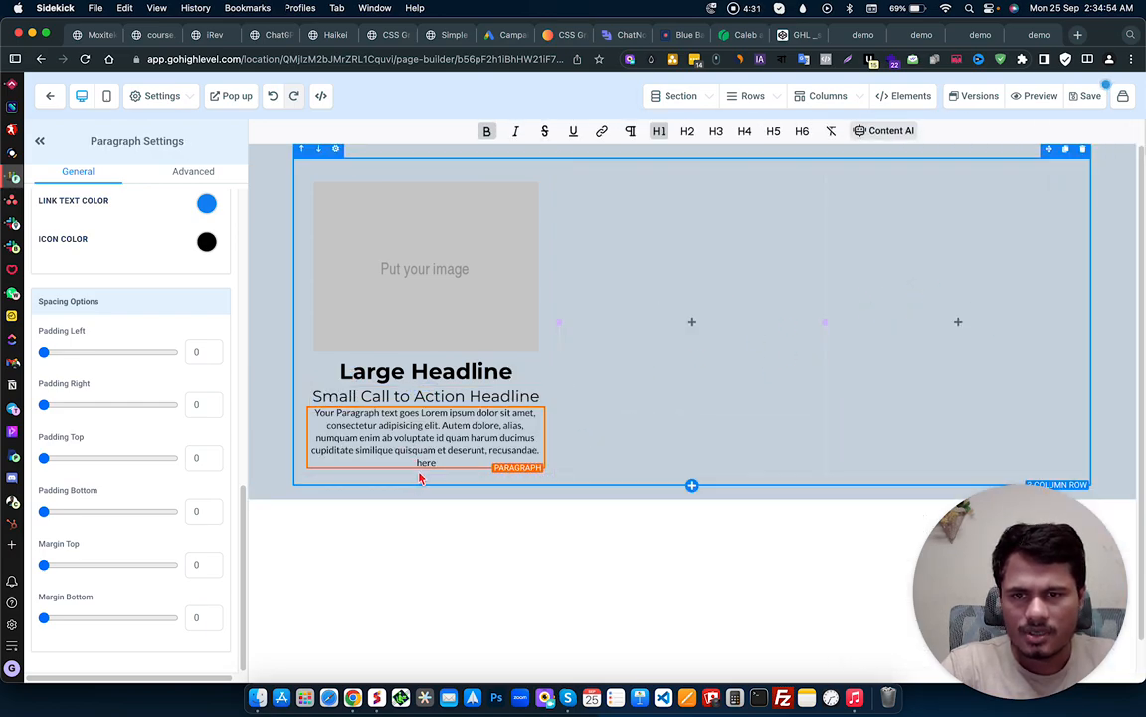
# Step: Set the first column's background color to white and its box shadow to 5% Drop Shadow
pyautogui.click(435, 175)
pyautogui.click(215, 334)
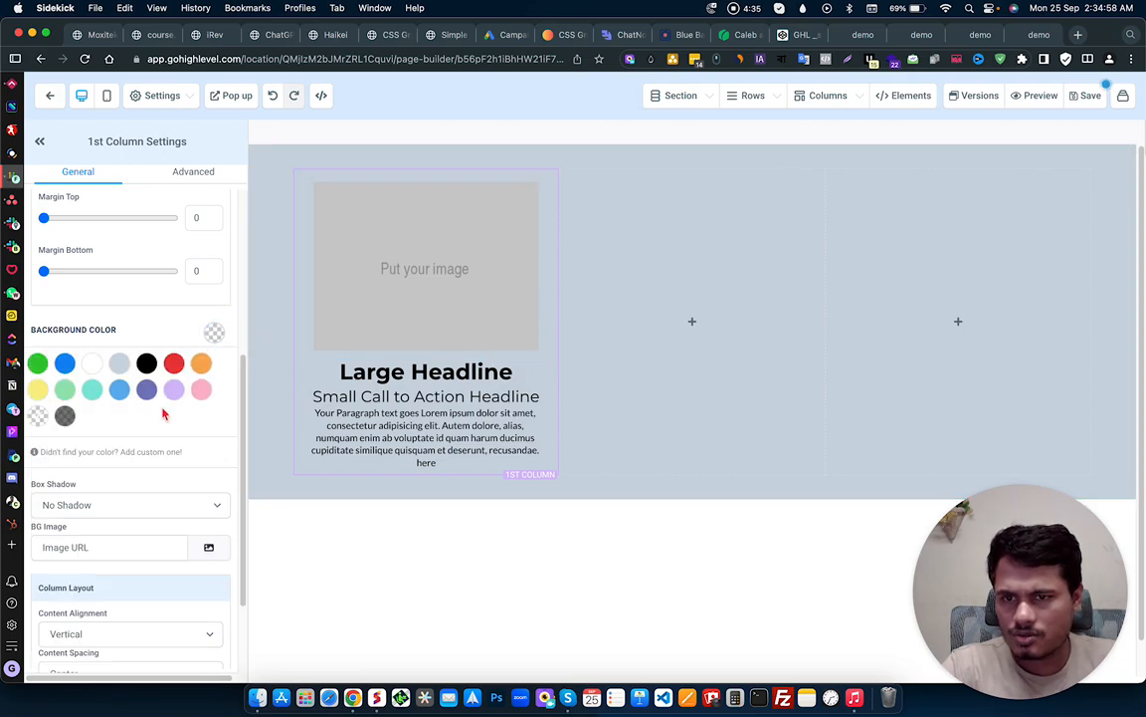
pyautogui.click(92, 363)
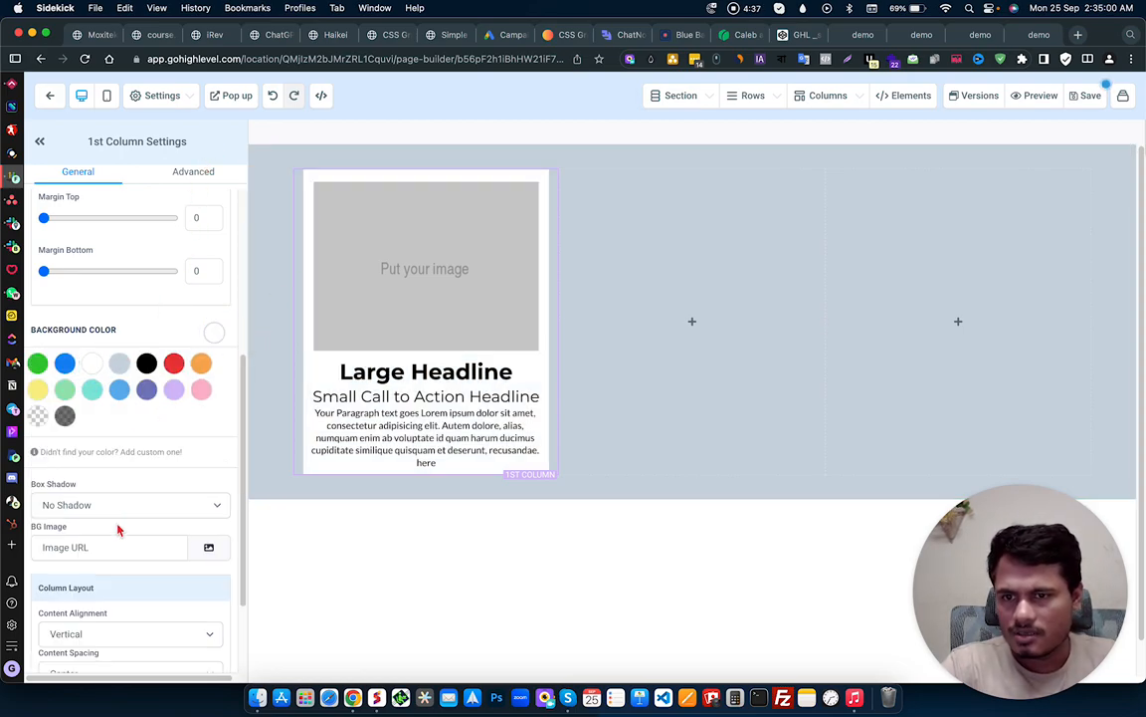
pyautogui.scroll(-1, 110, 538)
pyautogui.click(87, 481)
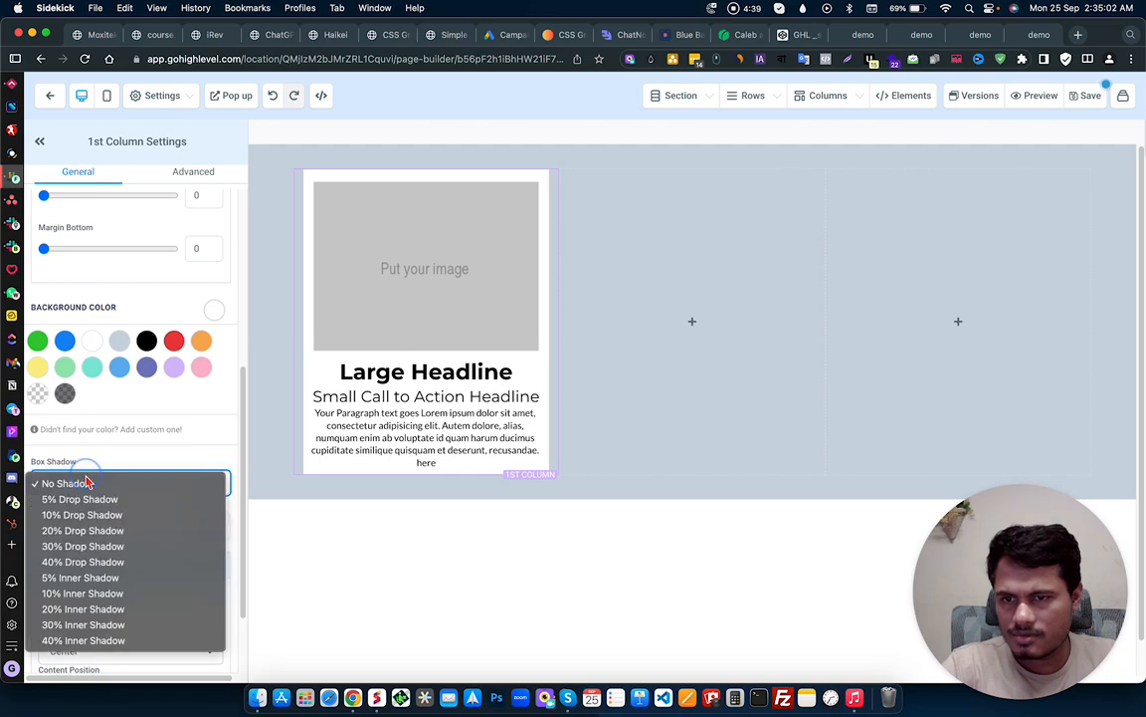
pyautogui.click(133, 498)
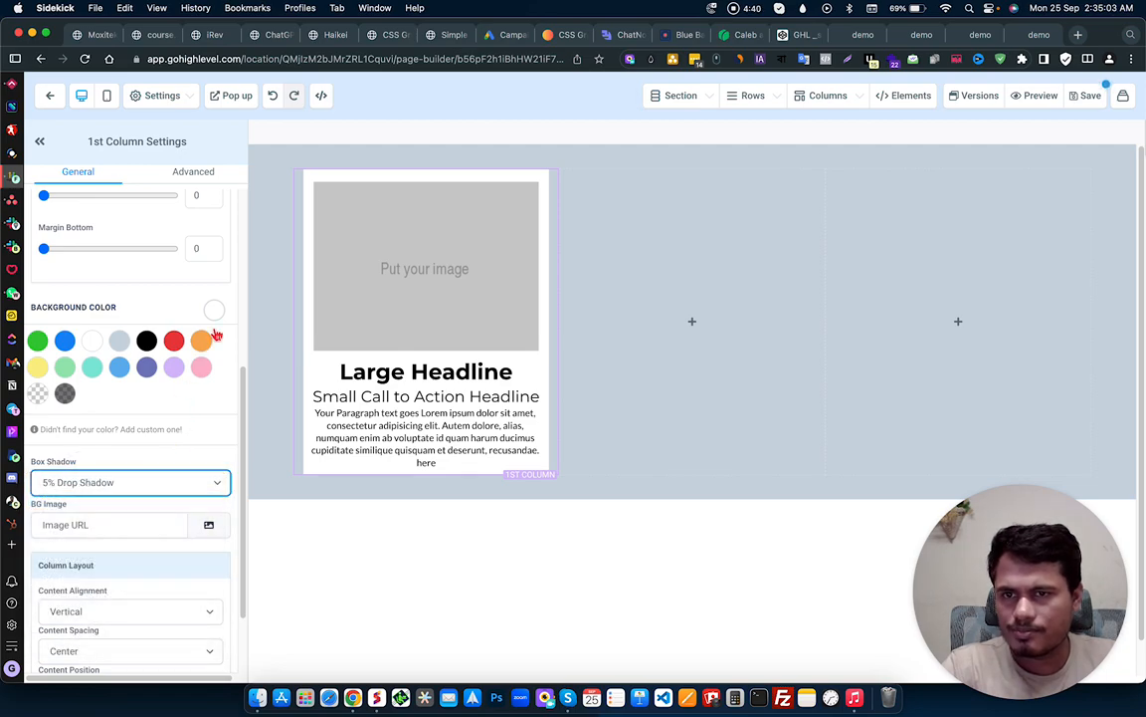
# Step: Give the first column a Full Border in white with a 10px border radius
pyautogui.click(203, 175)
pyautogui.click(126, 270)
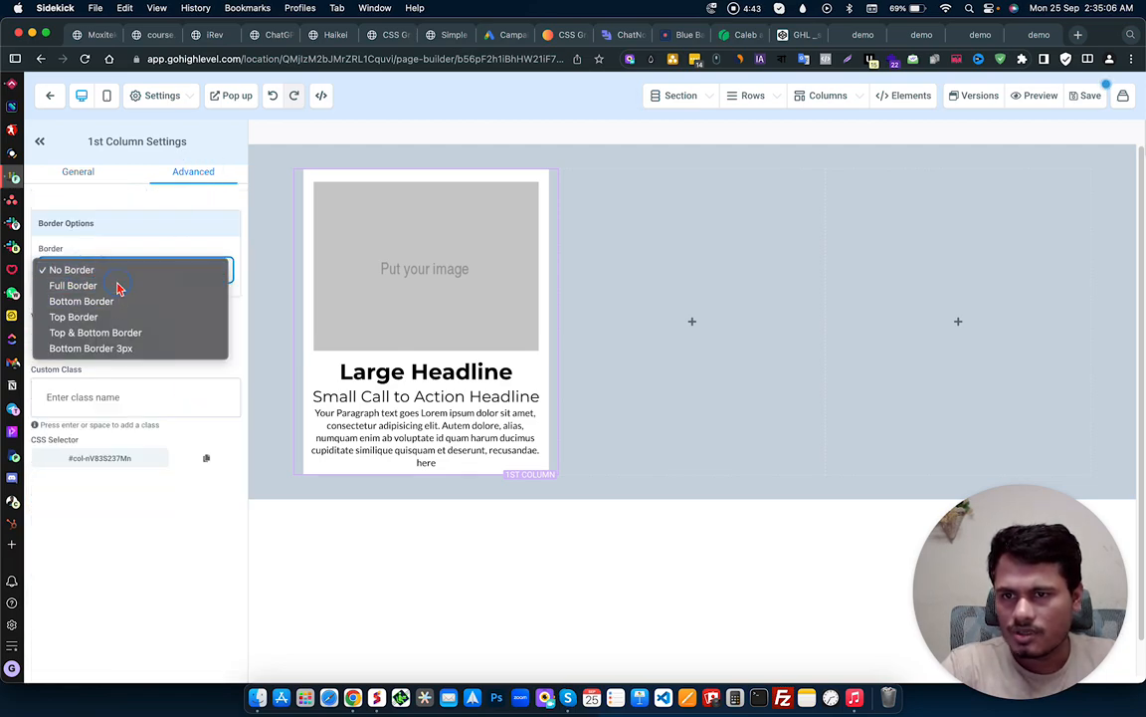
pyautogui.click(118, 288)
pyautogui.click(213, 388)
pyautogui.click(102, 417)
pyautogui.click(209, 388)
pyautogui.click(122, 439)
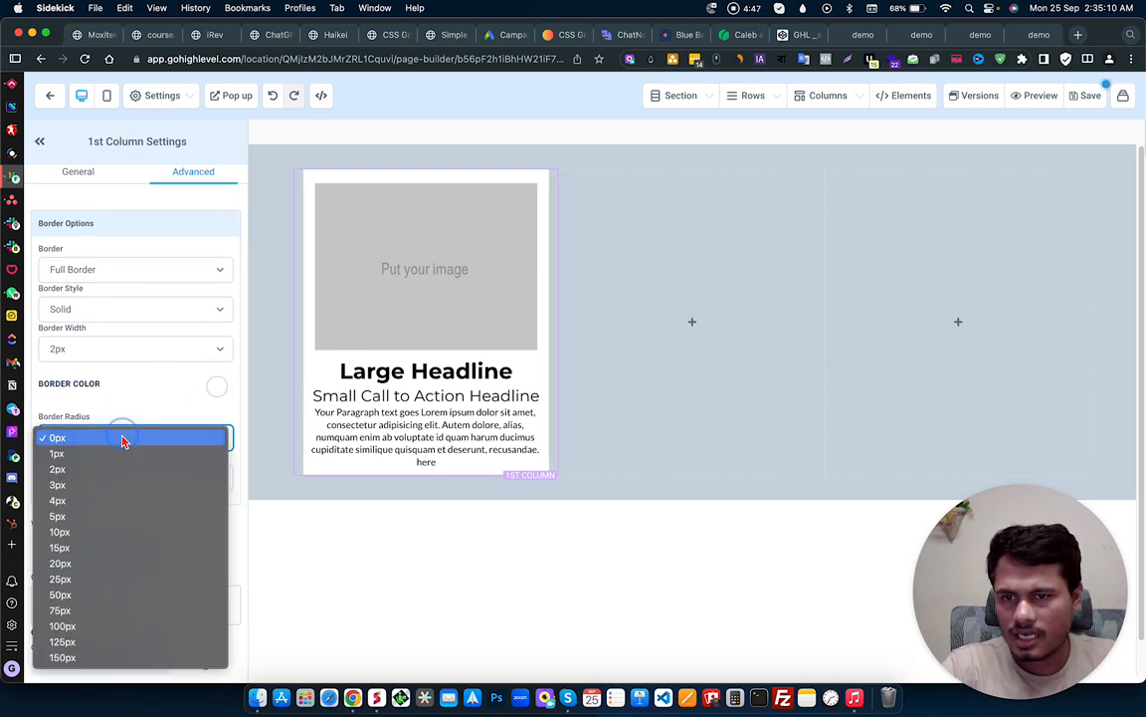
pyautogui.click(106, 537)
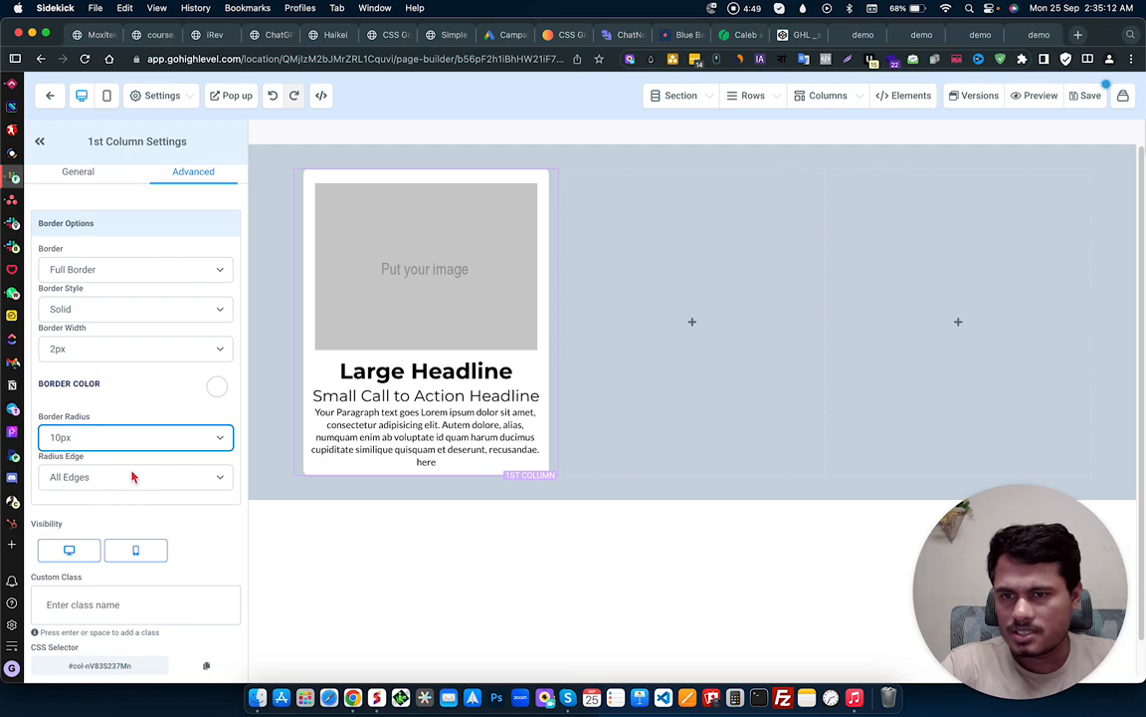
# Step: Duplicate the card column twice and delete the two empty columns from the row
pyautogui.click(666, 417)
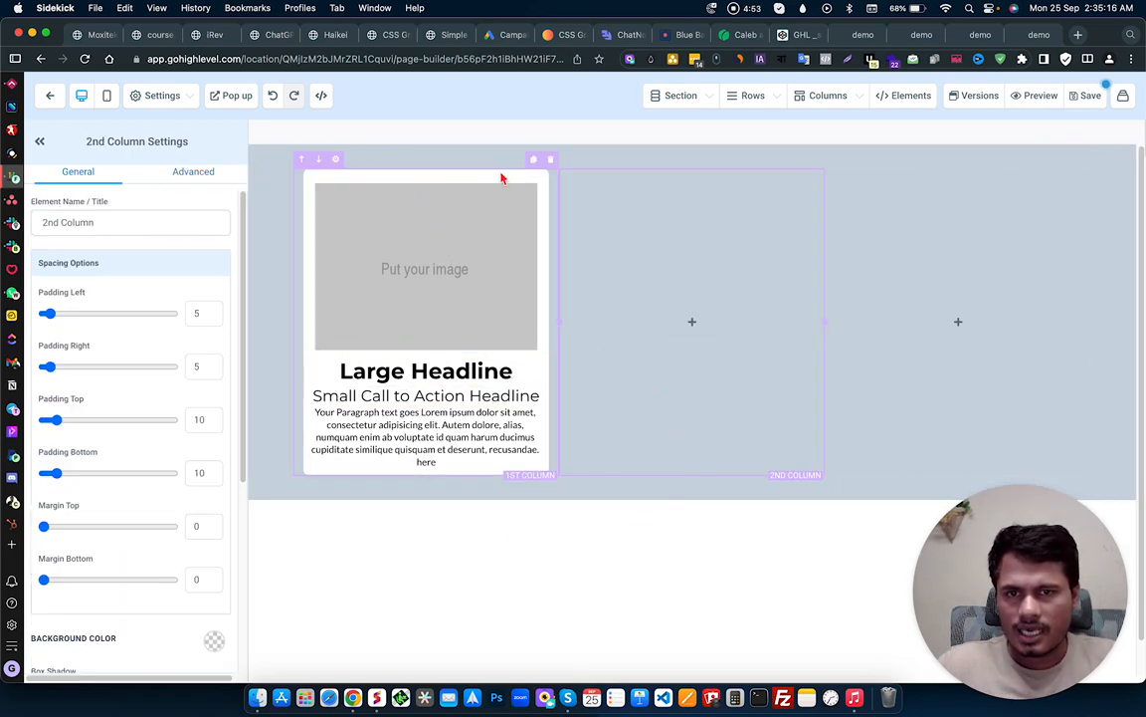
pyautogui.click(532, 161)
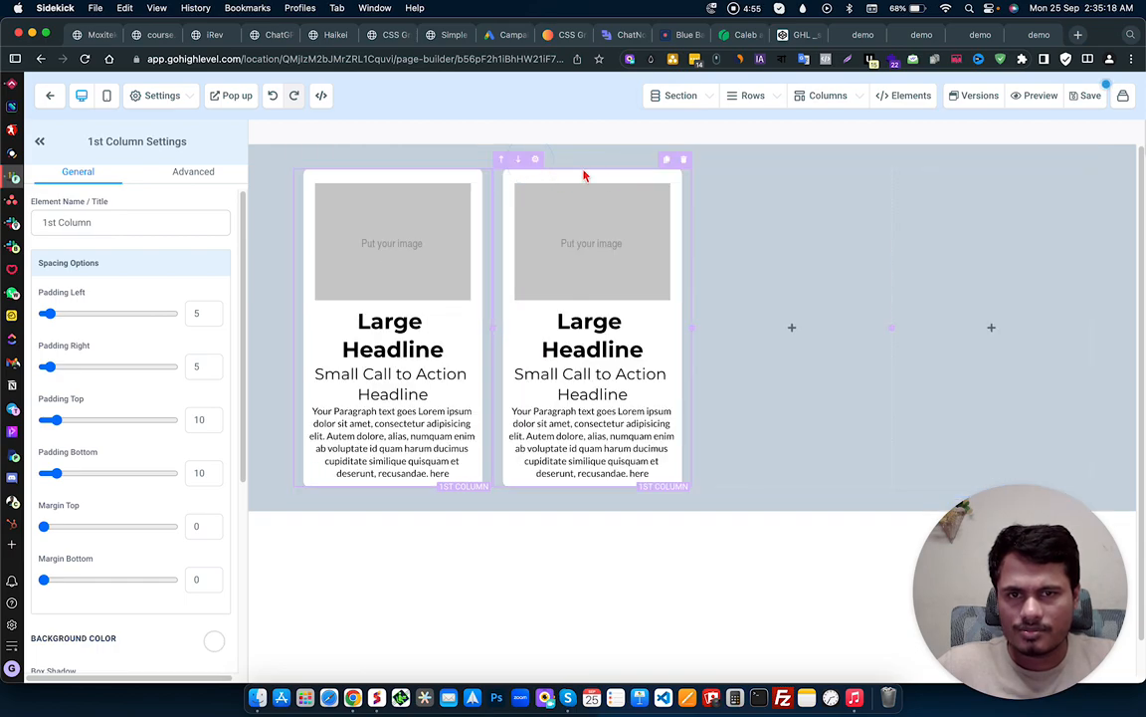
pyautogui.click(666, 161)
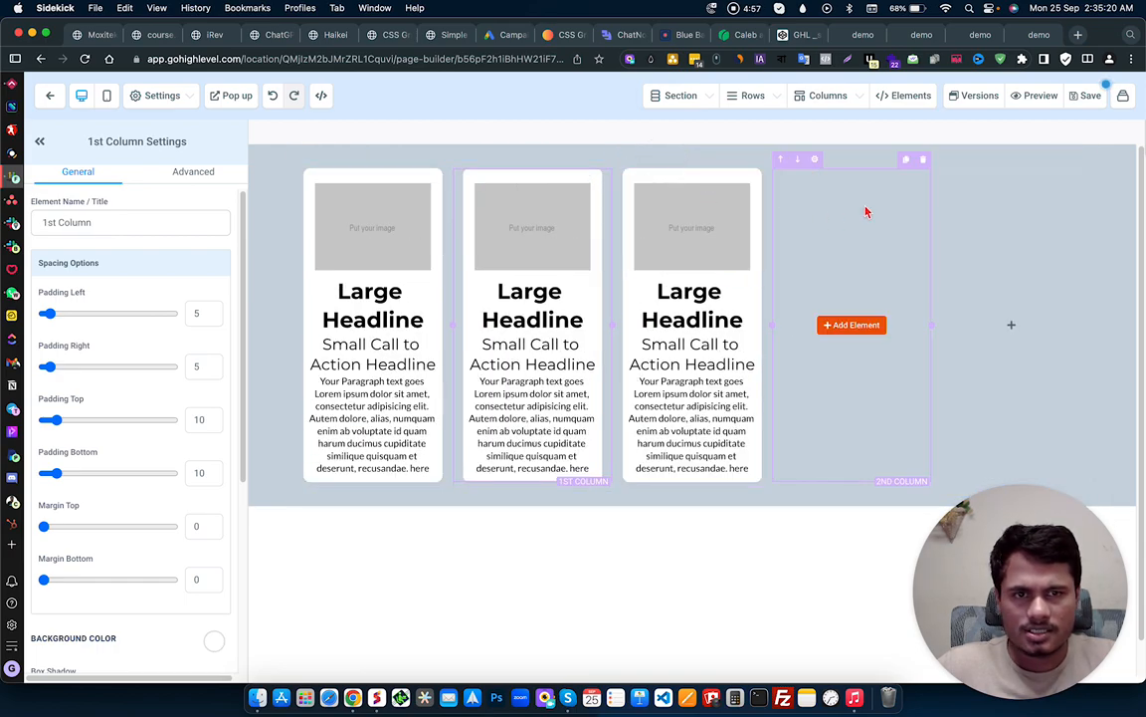
pyautogui.click(927, 162)
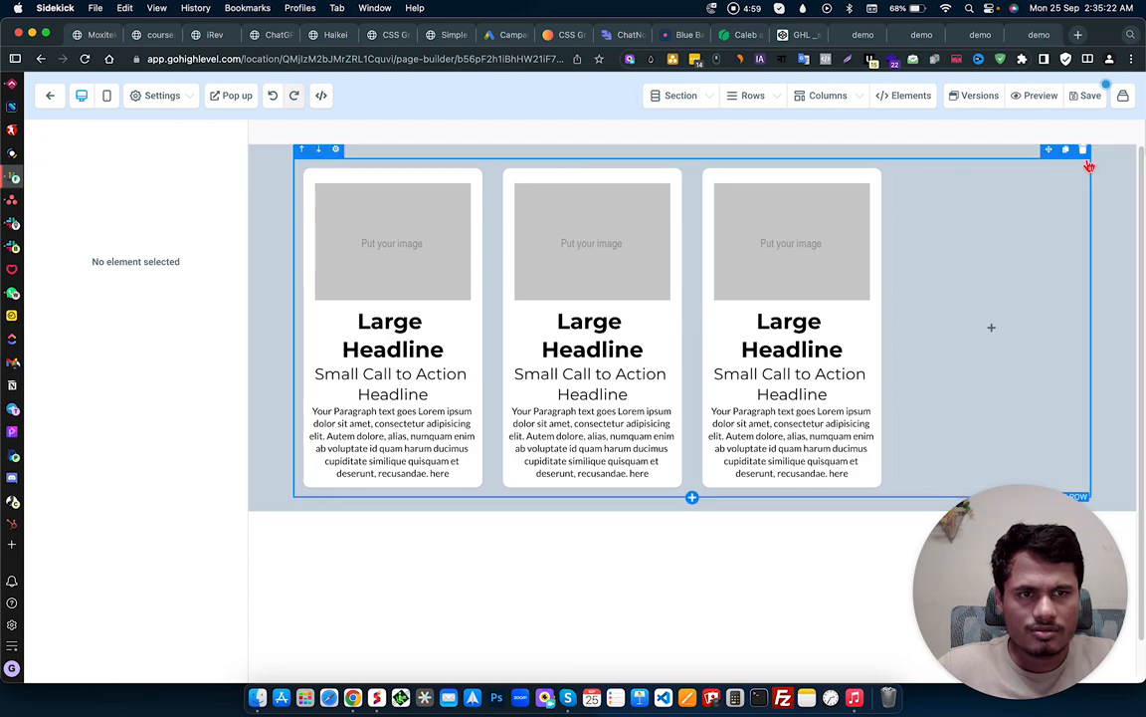
pyautogui.click(1084, 162)
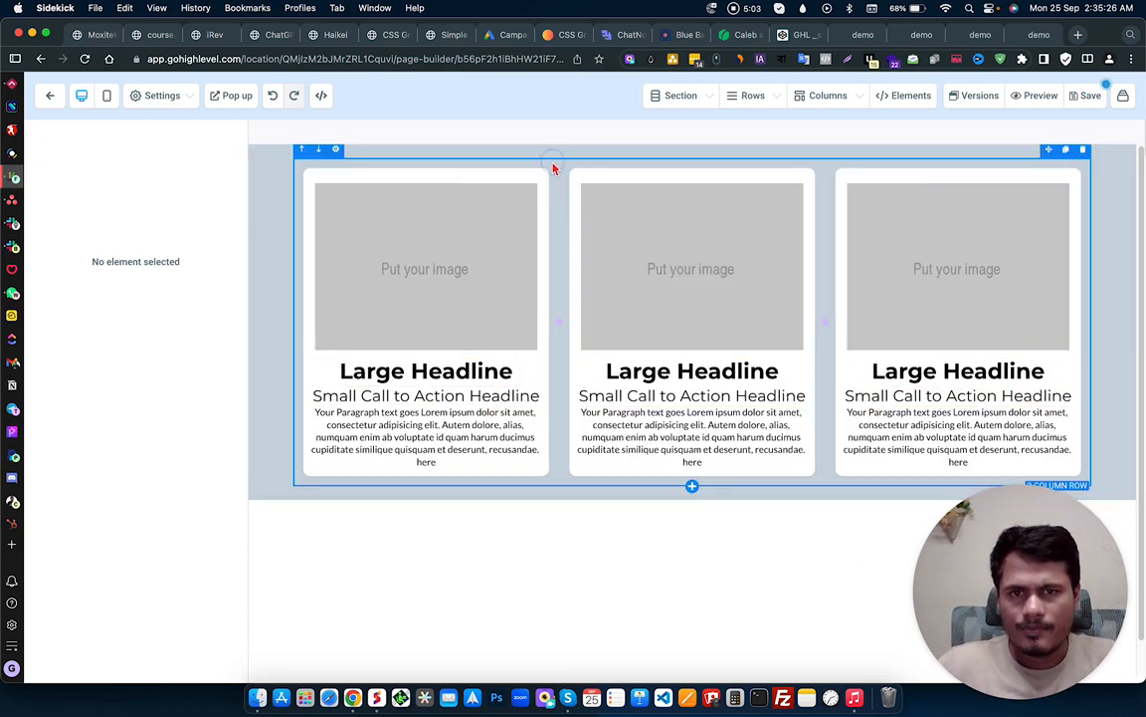
# Step: Duplicate the row of three cards to form a second row below it and save the page
pyautogui.click(553, 170)
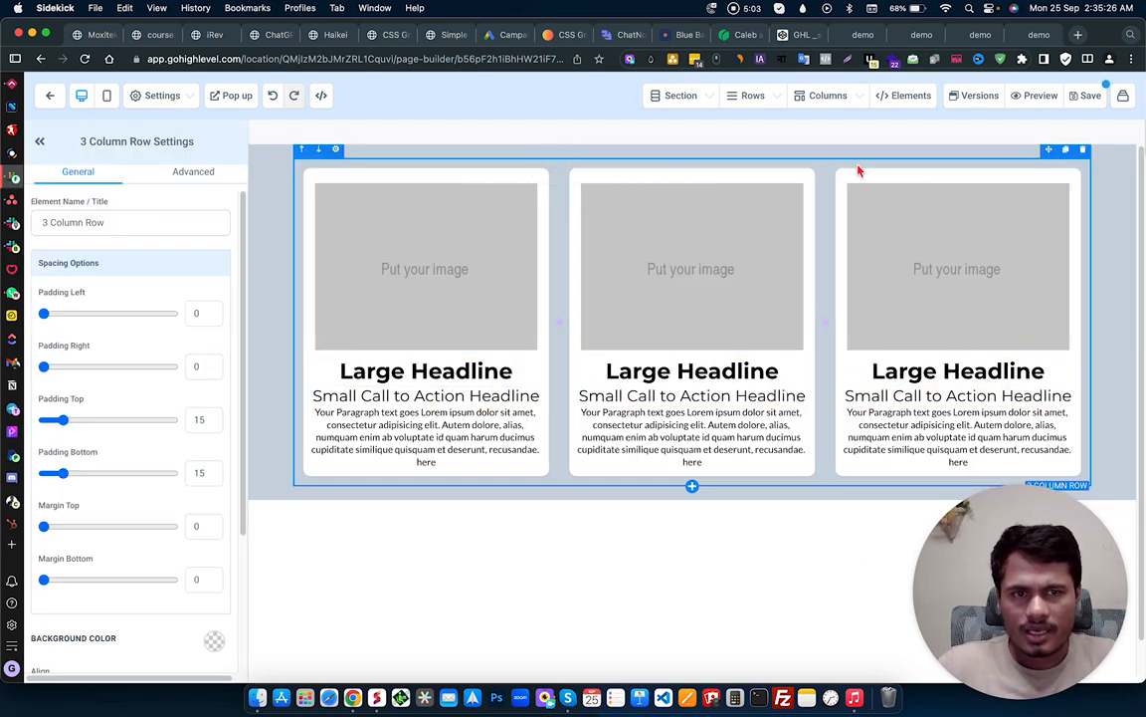
pyautogui.click(1066, 151)
pyautogui.scroll(-3, 550, 515)
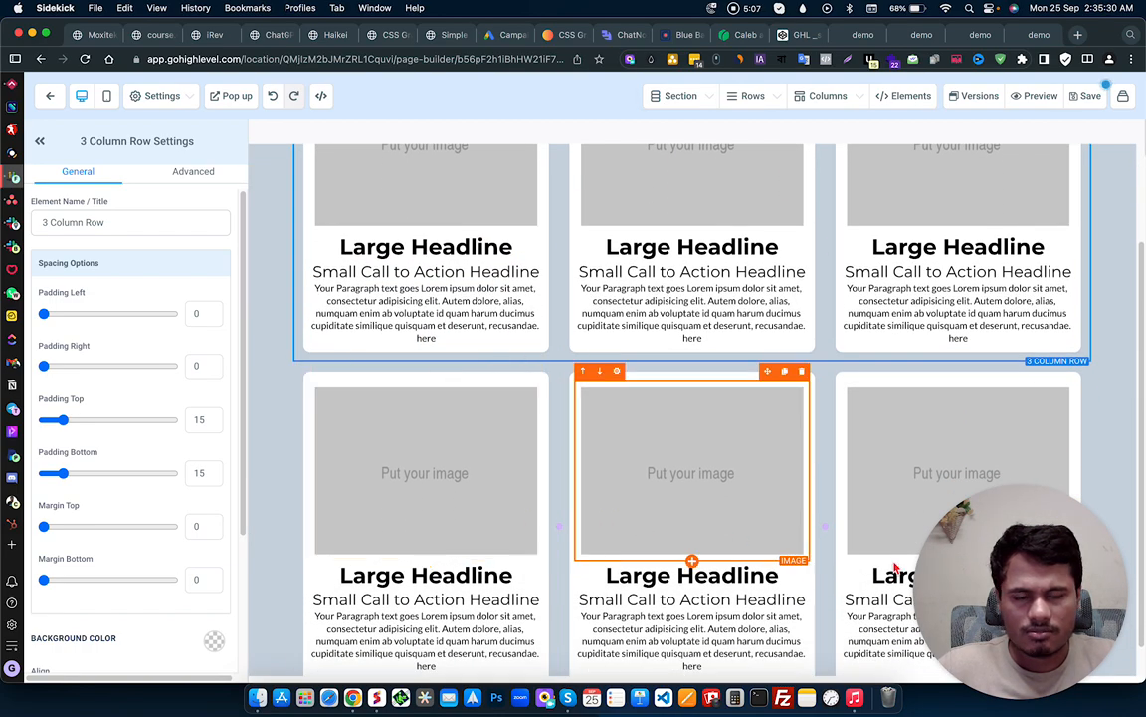
pyautogui.moveTo(1047, 617); pyautogui.dragTo(152, 617)
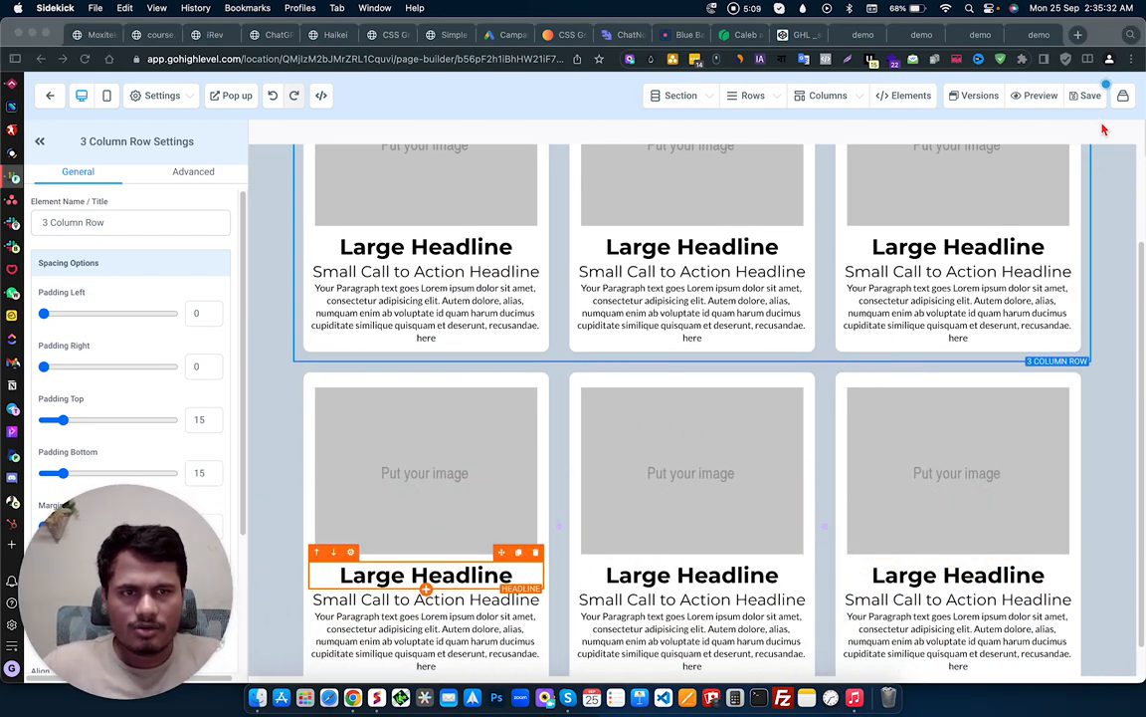
pyautogui.click(1088, 95)
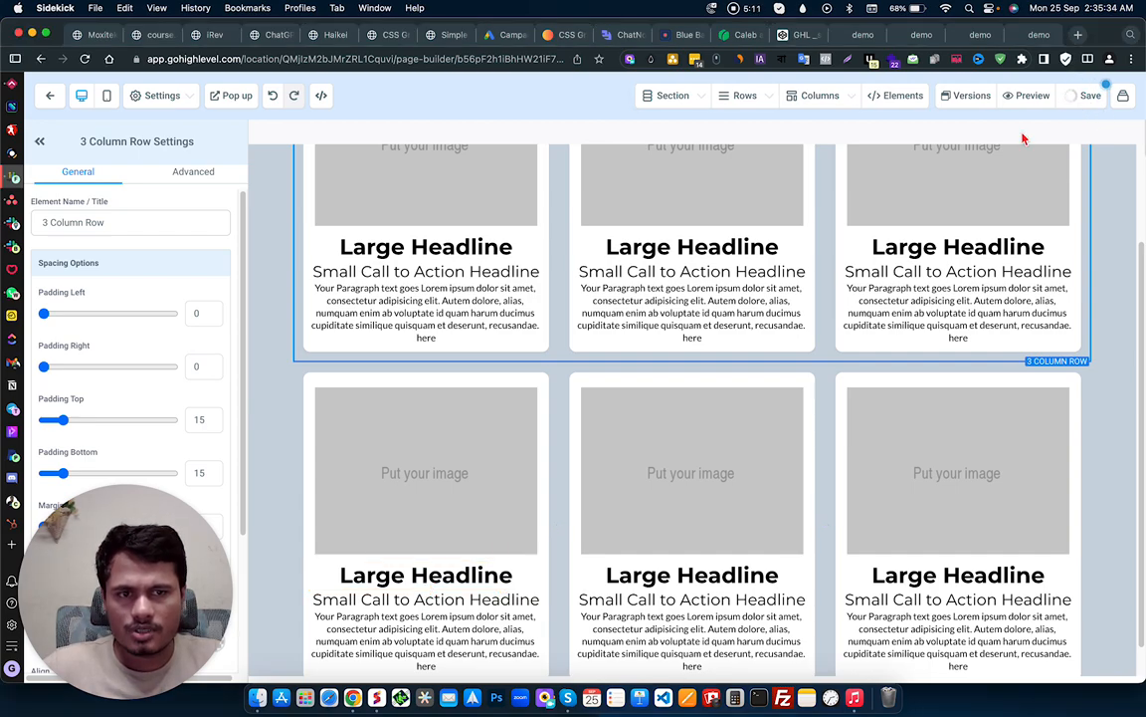
# Step: Set the top and bottom padding of both card rows to 10 and save the page
pyautogui.scroll(3, 585, 414)
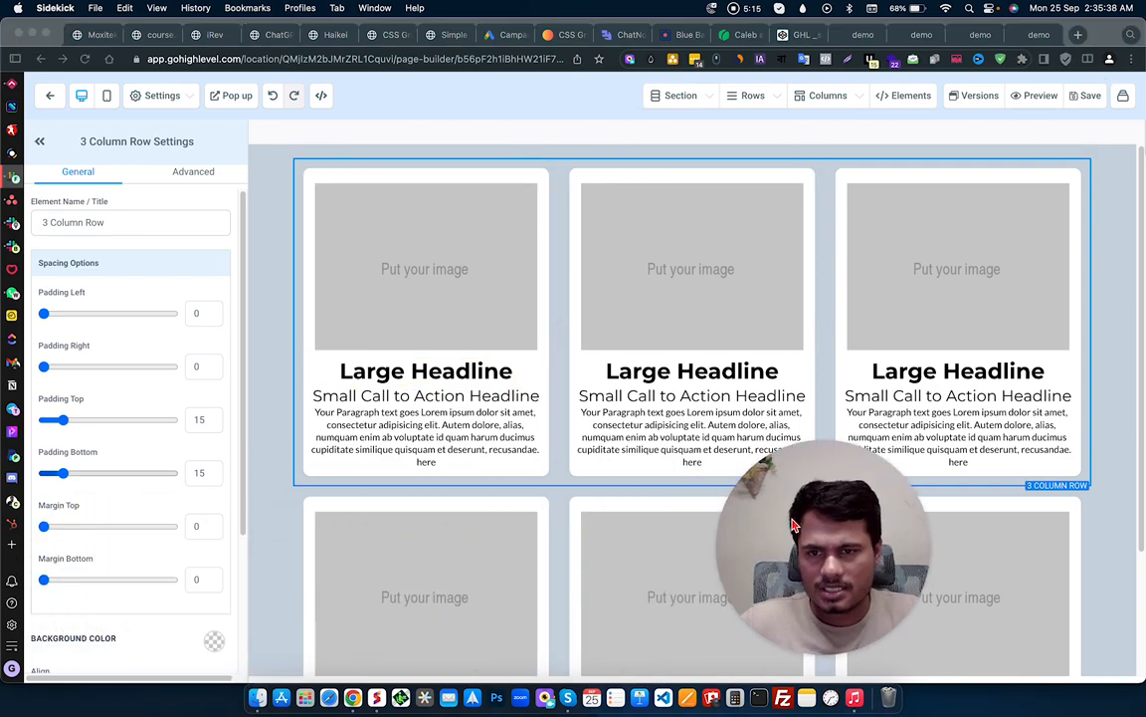
pyautogui.click(200, 472)
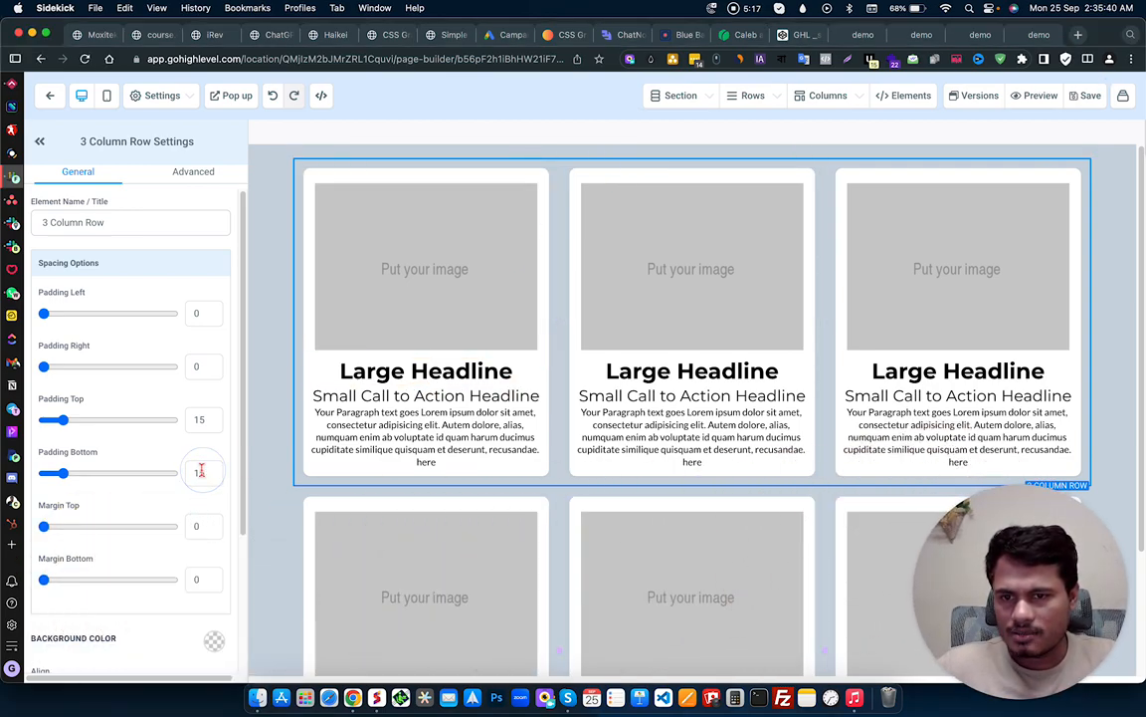
pyautogui.write('10')
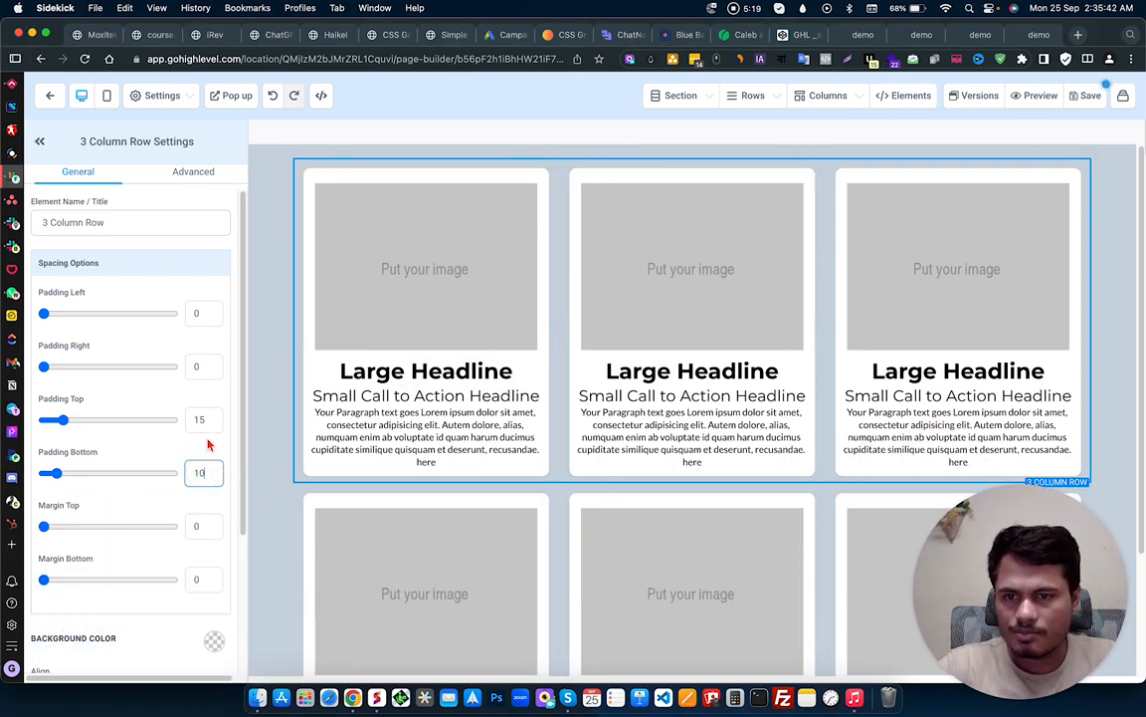
pyautogui.write('10')
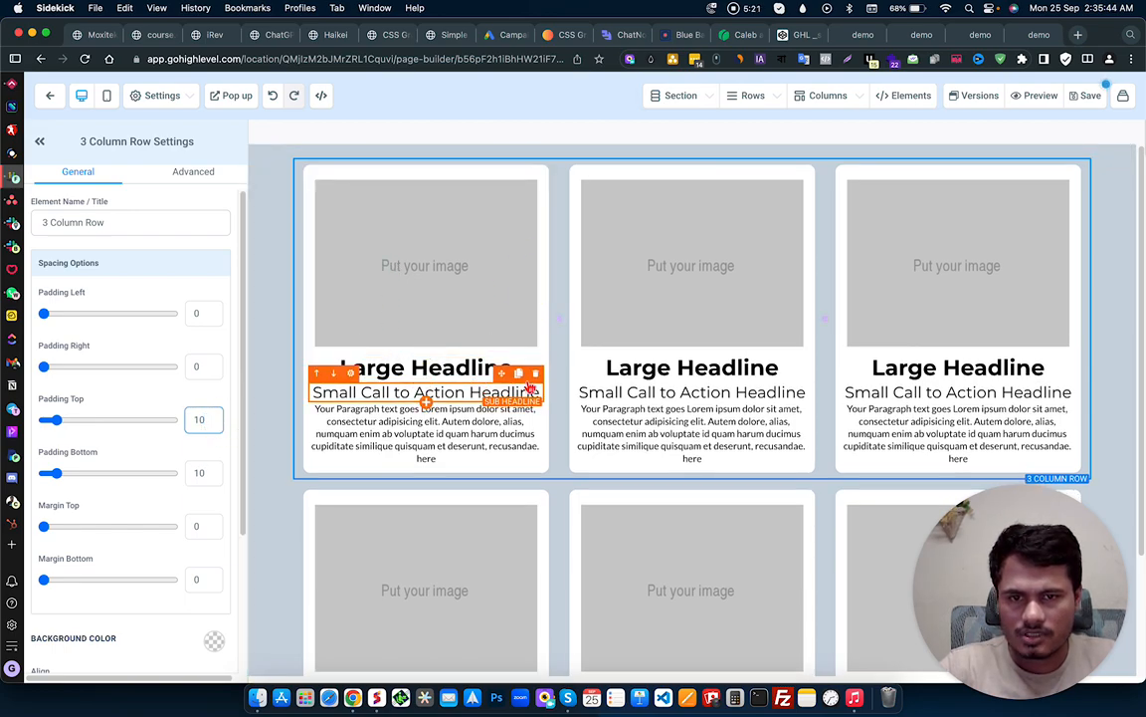
pyautogui.click(558, 484)
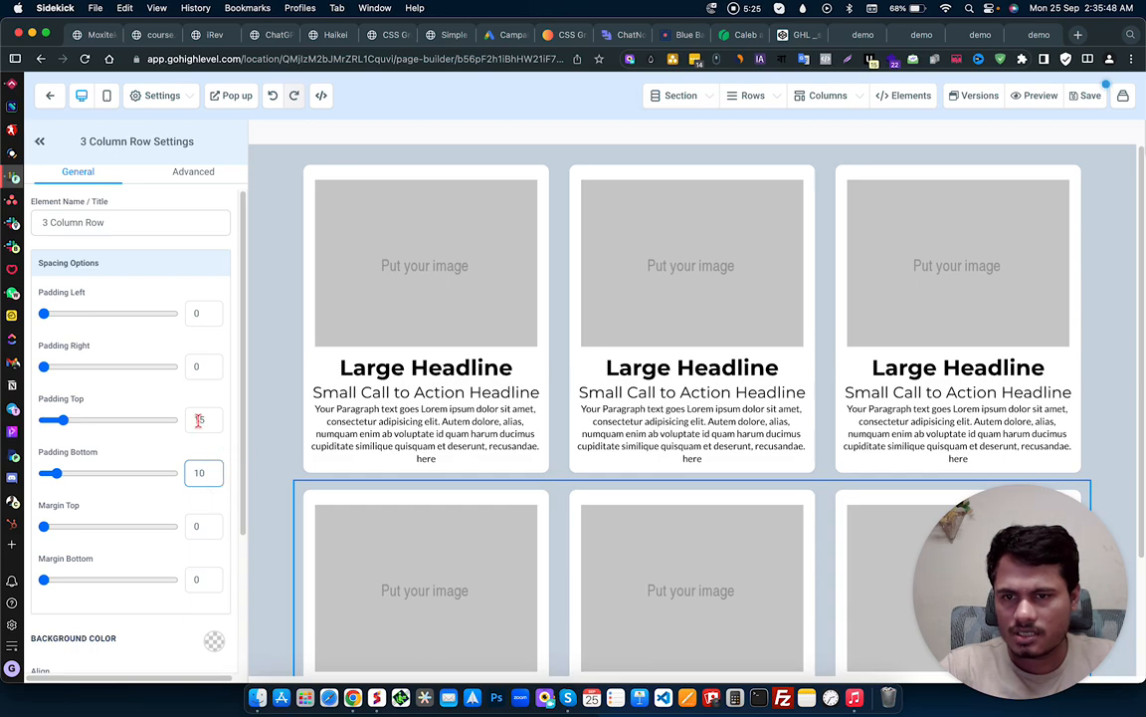
pyautogui.write('10')
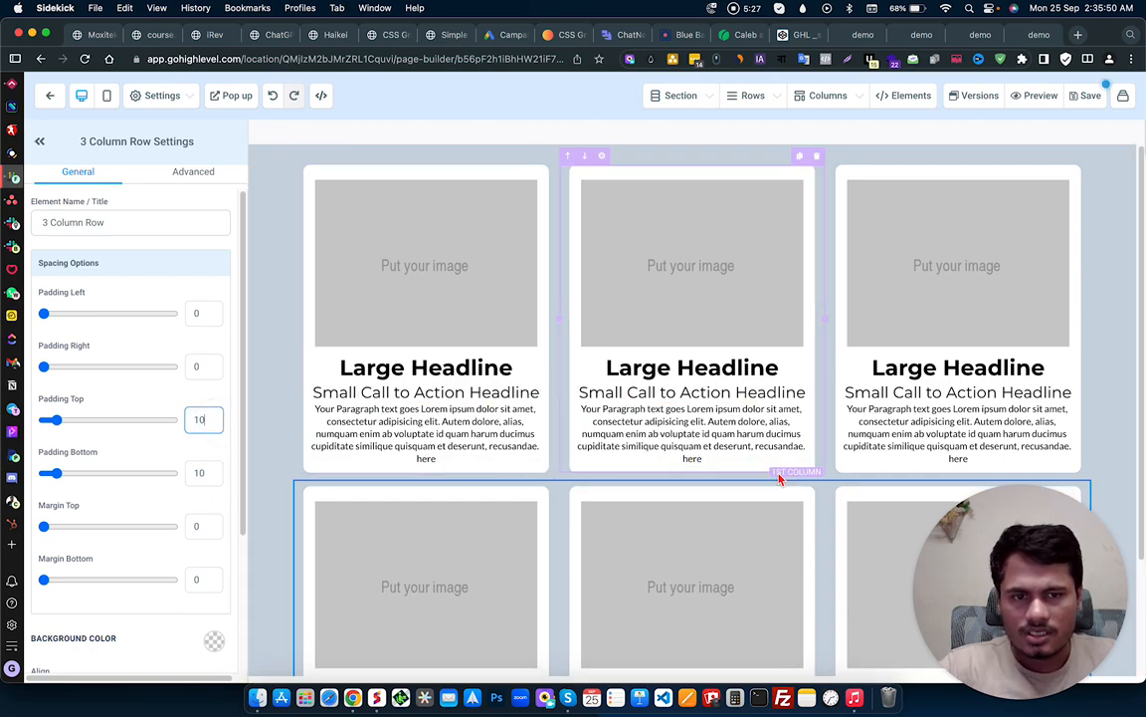
pyautogui.click(1082, 98)
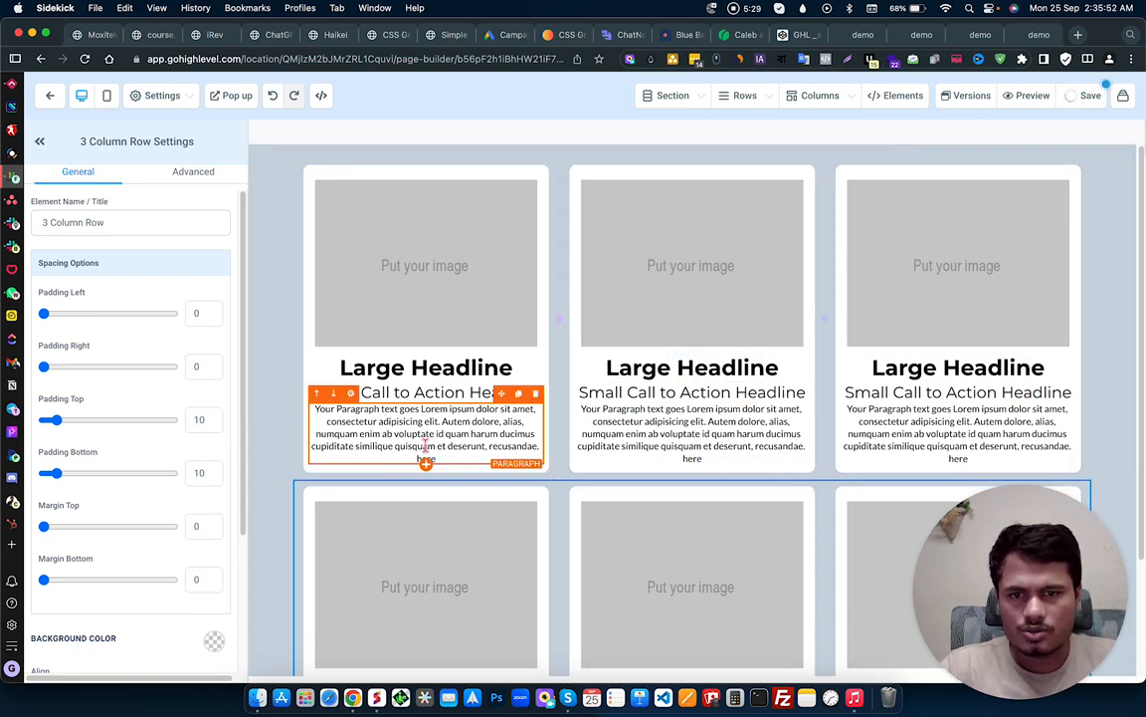
pyautogui.click(368, 494)
pyautogui.click(673, 490)
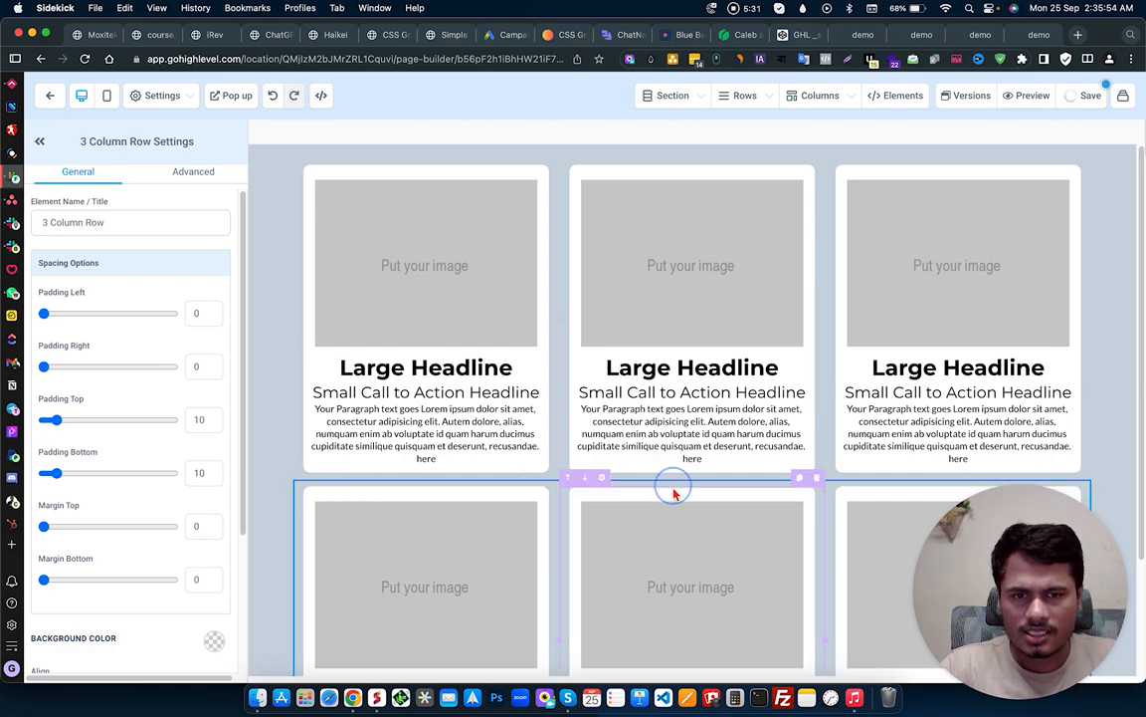
pyautogui.click(796, 502)
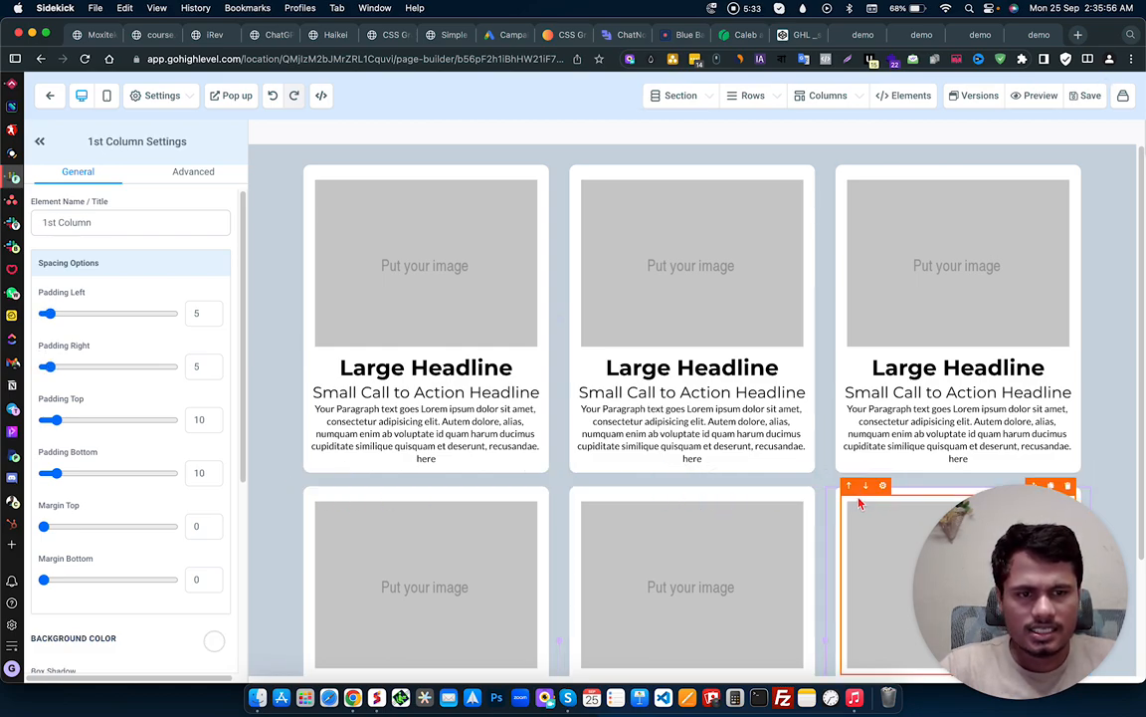
# Step: Examine the mobile .my-cards margin rule in the page's custom CSS and save the CSS
pyautogui.click(634, 171)
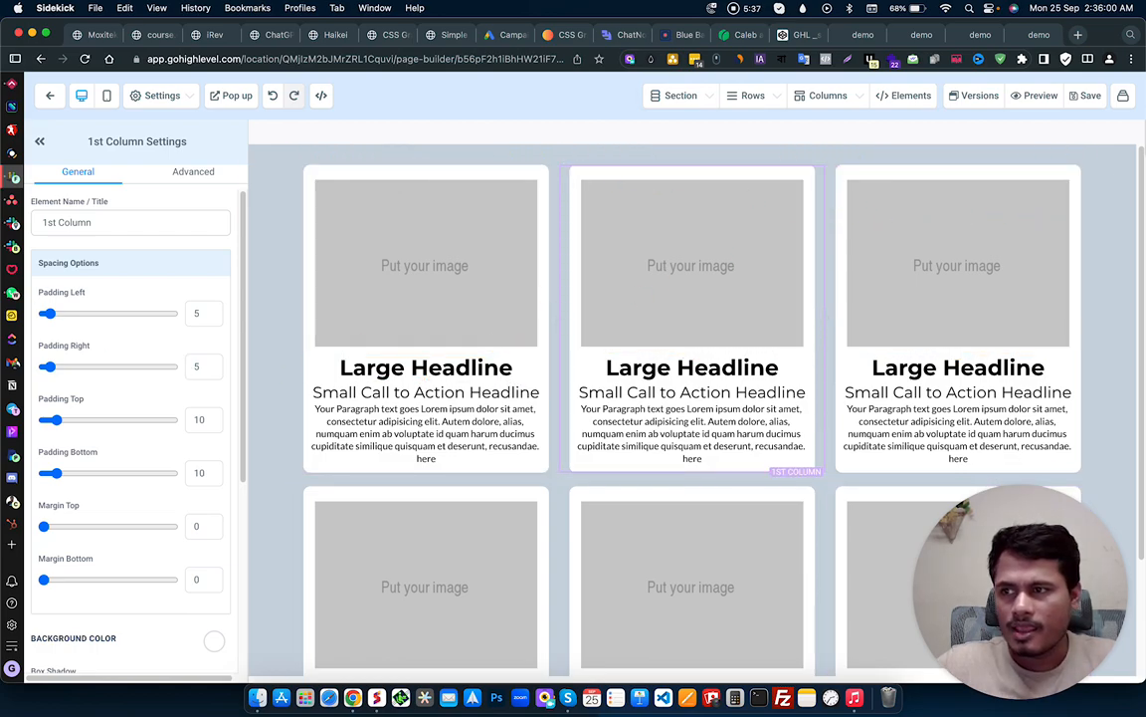
pyautogui.click(161, 95)
pyautogui.click(127, 175)
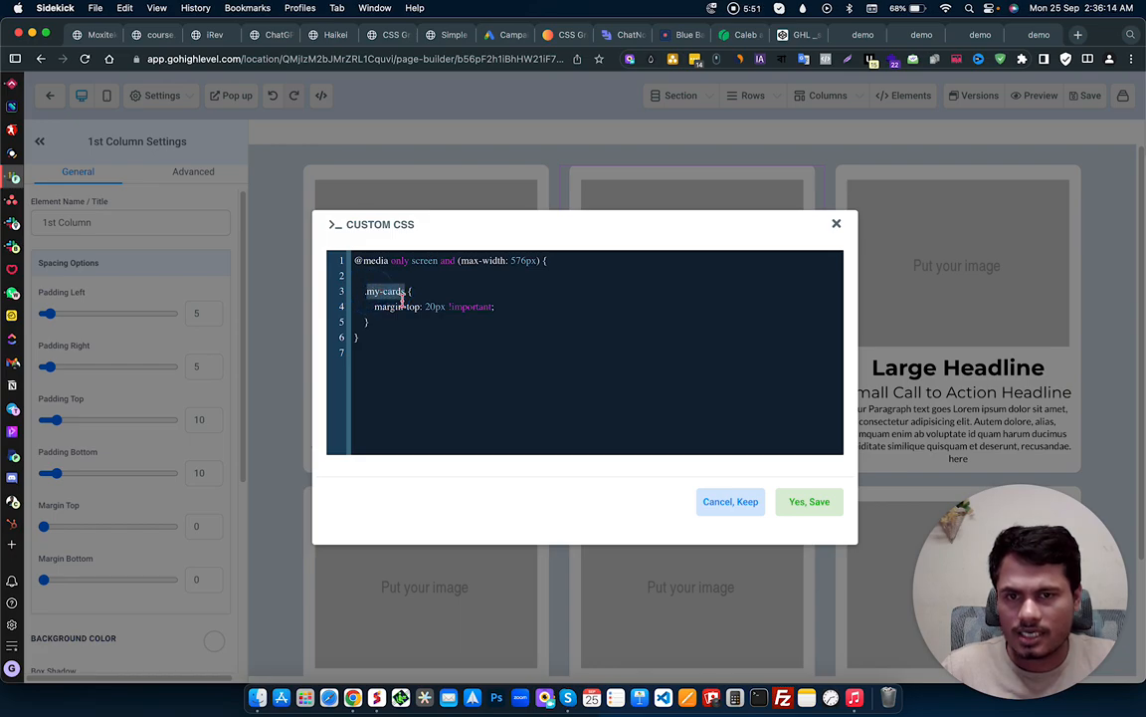
pyautogui.click(808, 504)
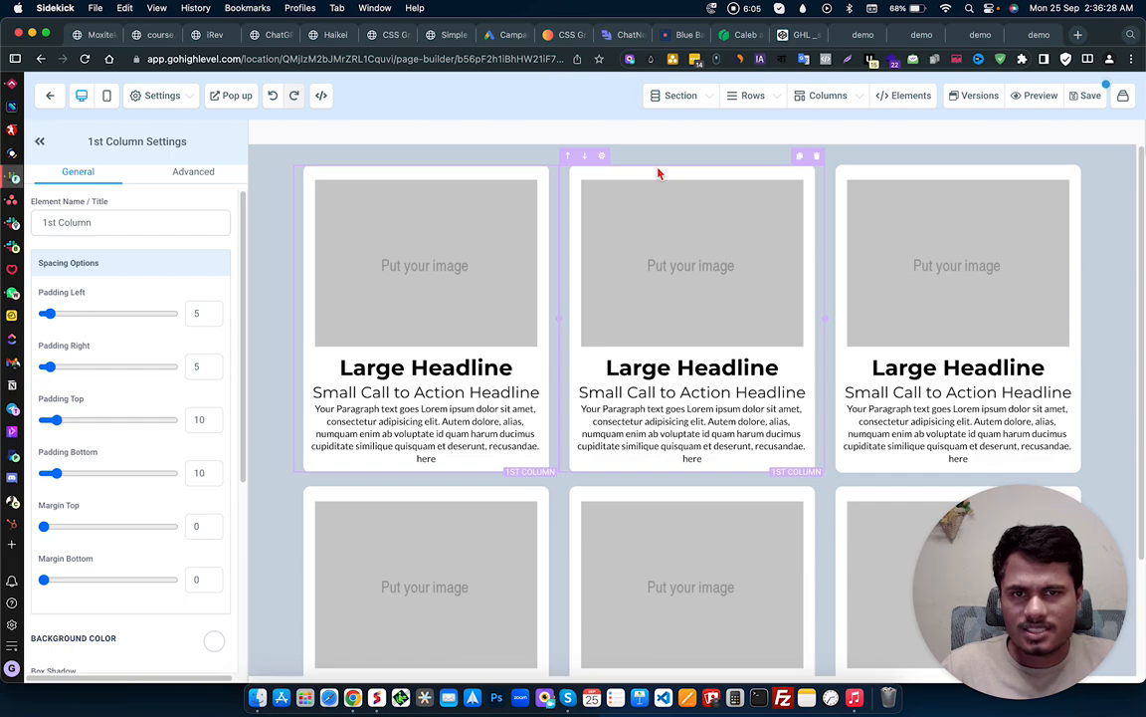
# Step: Add the custom class my-cards to the second and third card columns of the first row
pyautogui.click(183, 172)
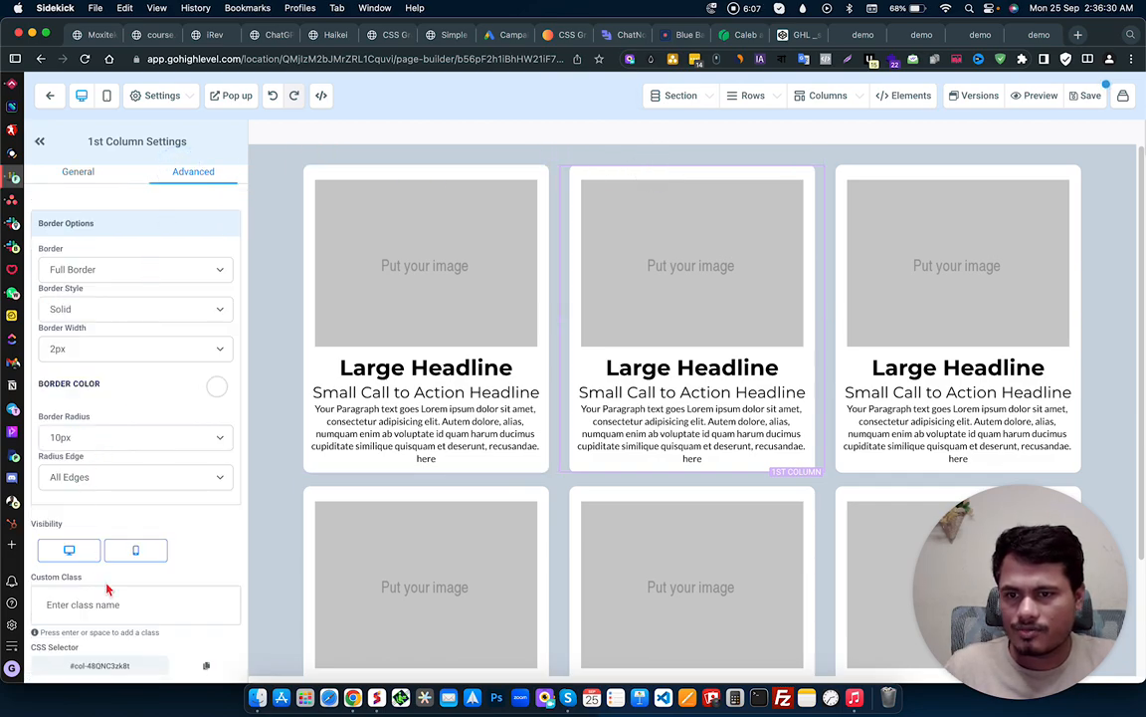
pyautogui.press('Return')
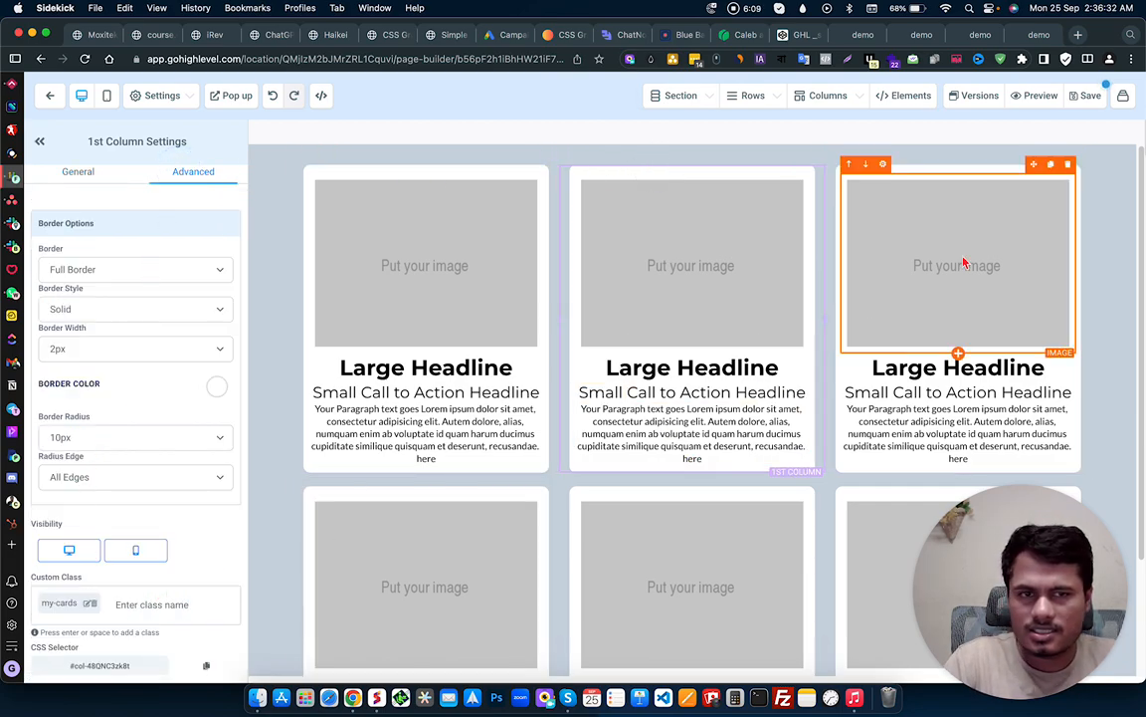
pyautogui.click(994, 169)
pyautogui.click(212, 171)
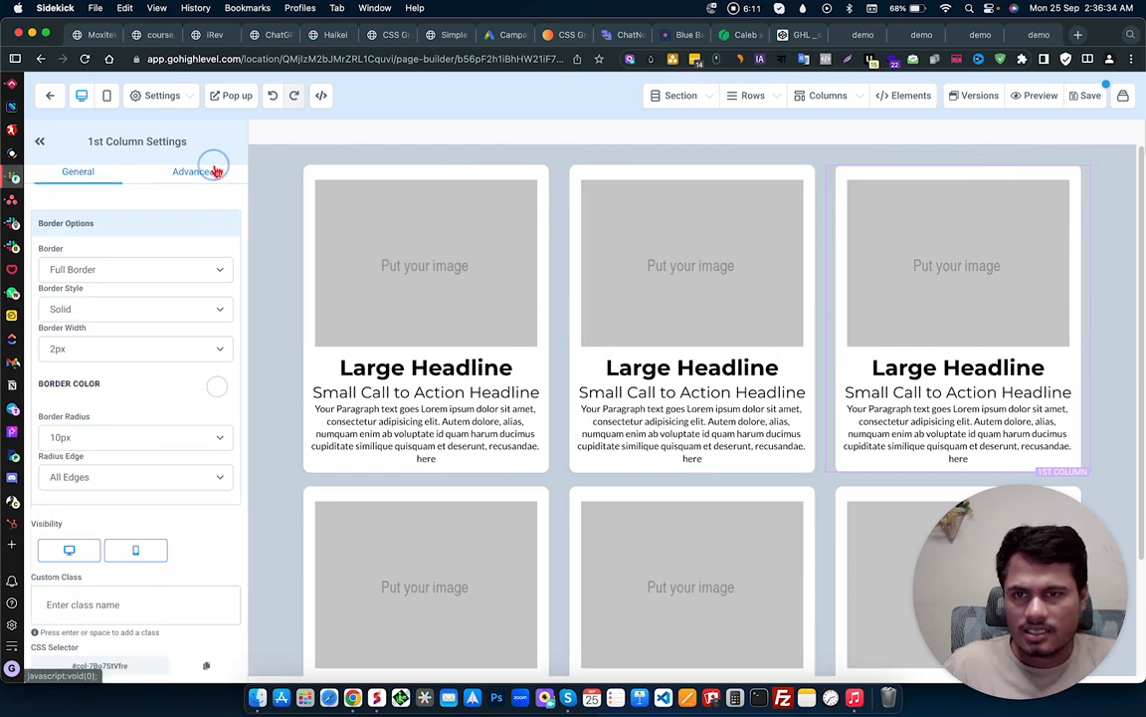
pyautogui.write('my-cards')
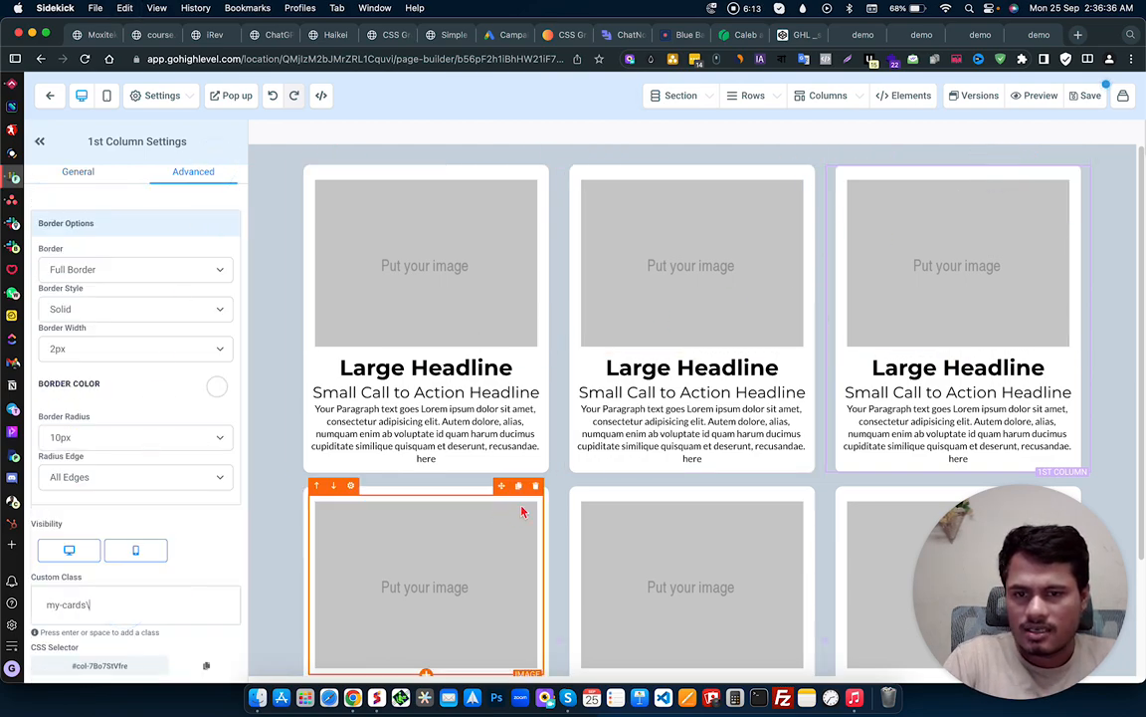
pyautogui.press('Return')
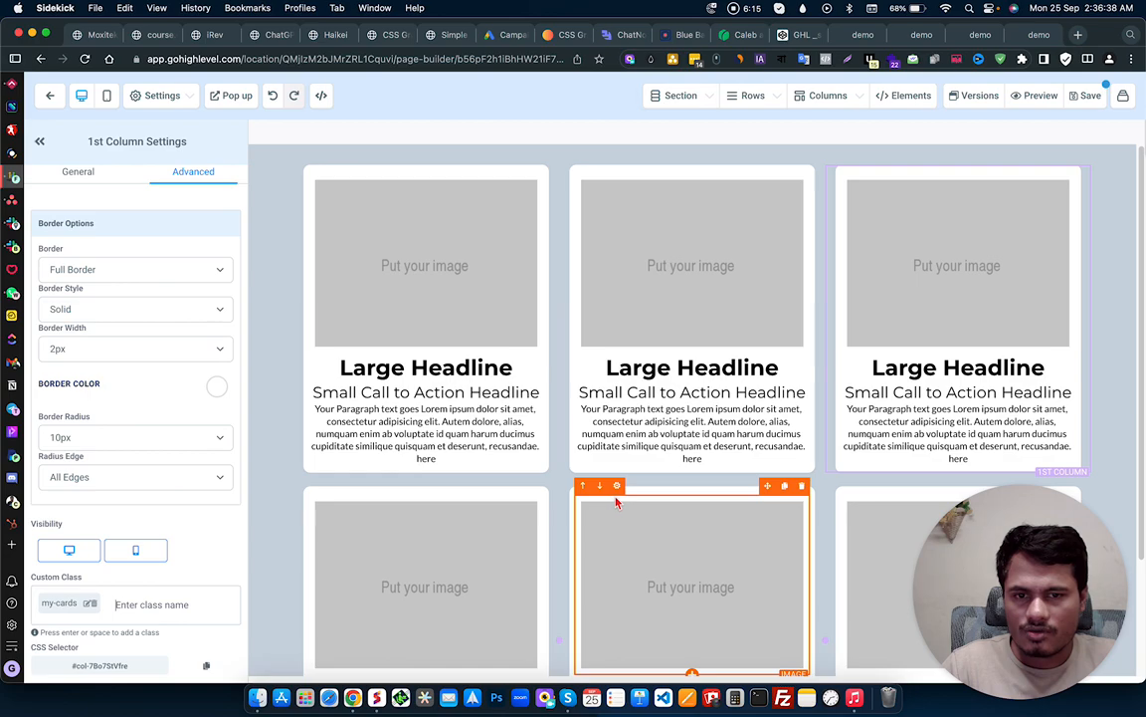
# Step: Add the custom class my-cards to the middle card column of the second row
pyautogui.click(658, 493)
pyautogui.click(192, 173)
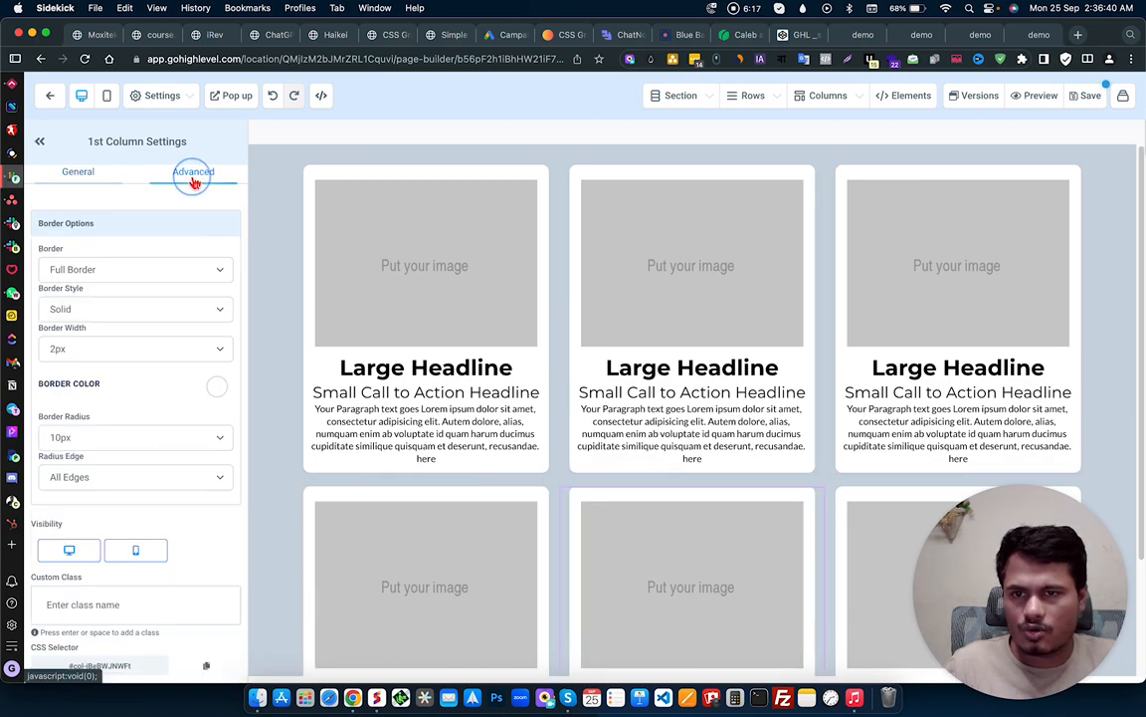
pyautogui.click(96, 602)
pyautogui.write('my-cards')
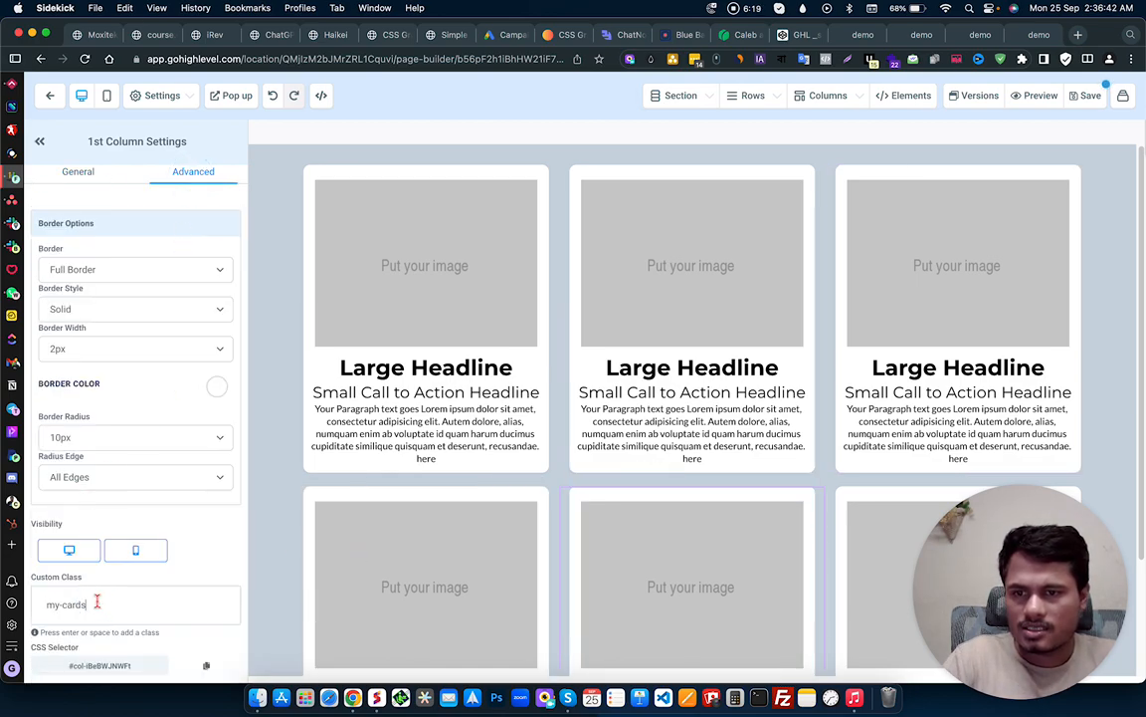
pyautogui.press('Return')
# Step: Add the custom class my-cards to the third card column of the second row and save the page
pyautogui.click(894, 497)
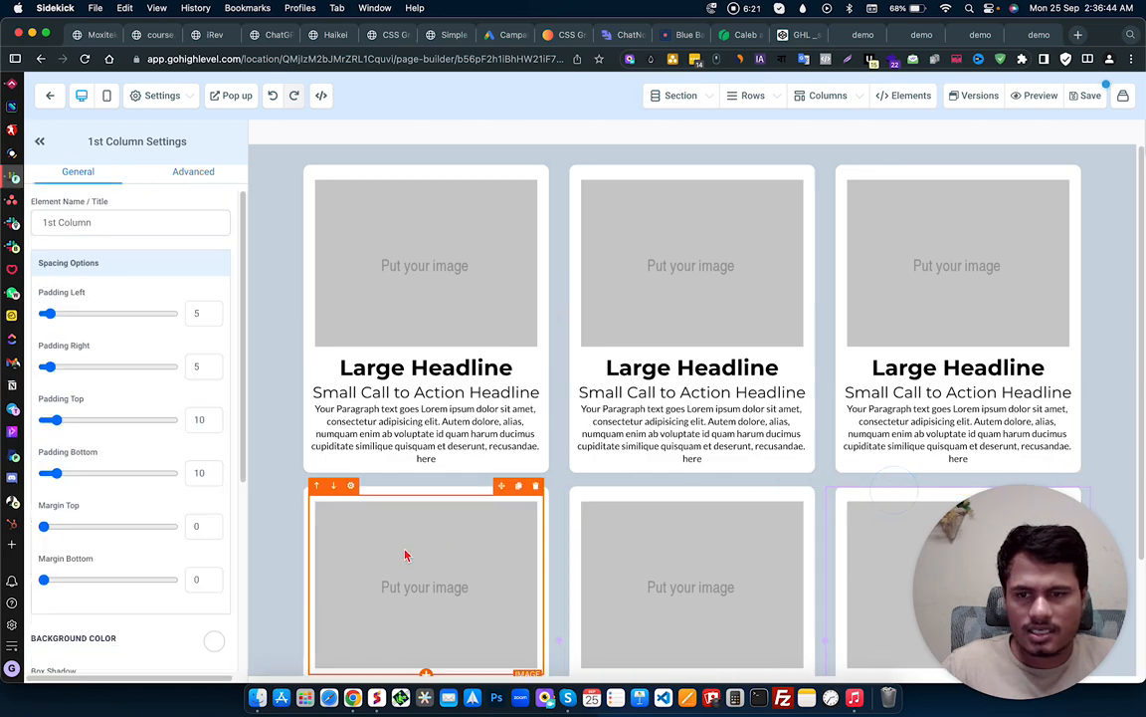
pyautogui.click(196, 171)
pyautogui.click(134, 600)
pyautogui.write('my-cards')
pyautogui.press('Return')
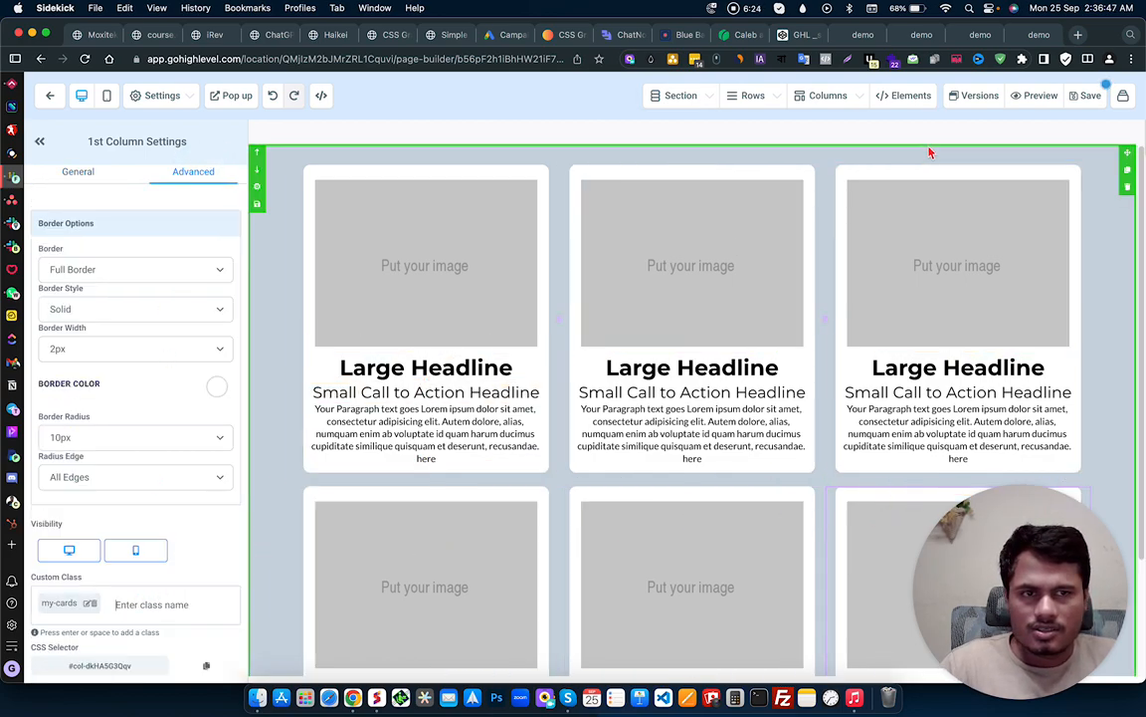
pyautogui.click(1088, 96)
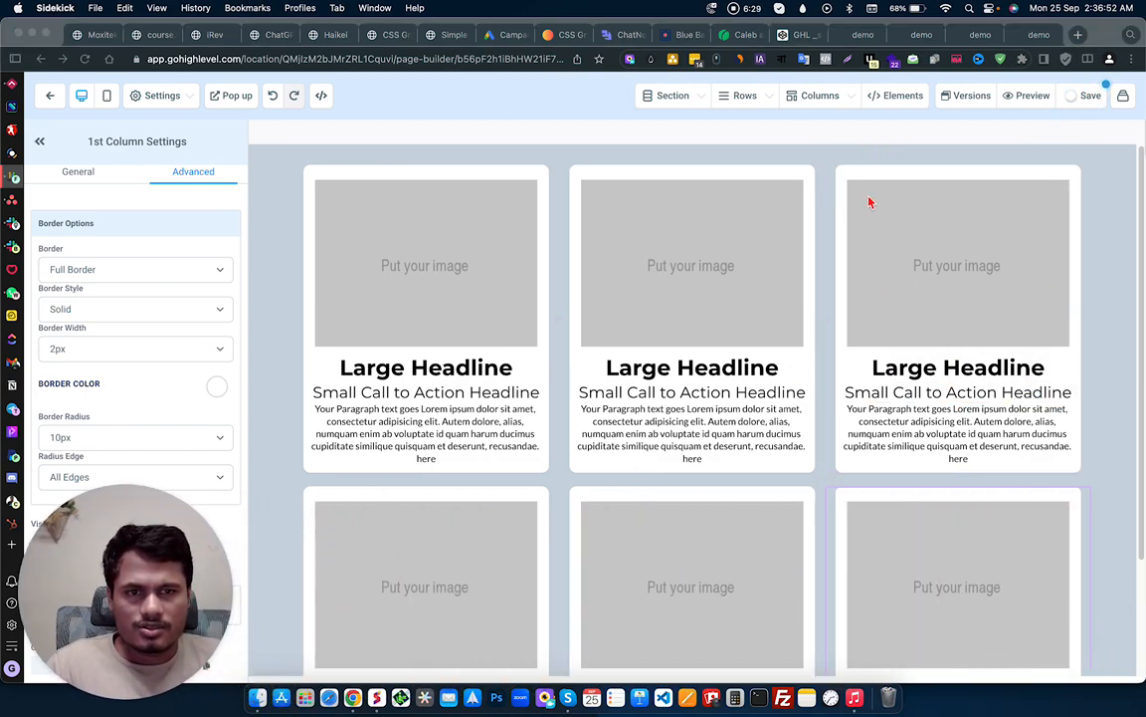
# Step: Preview the page and show it in the browser's device emulation at iPhone 12 Pro size
pyautogui.click(1019, 97)
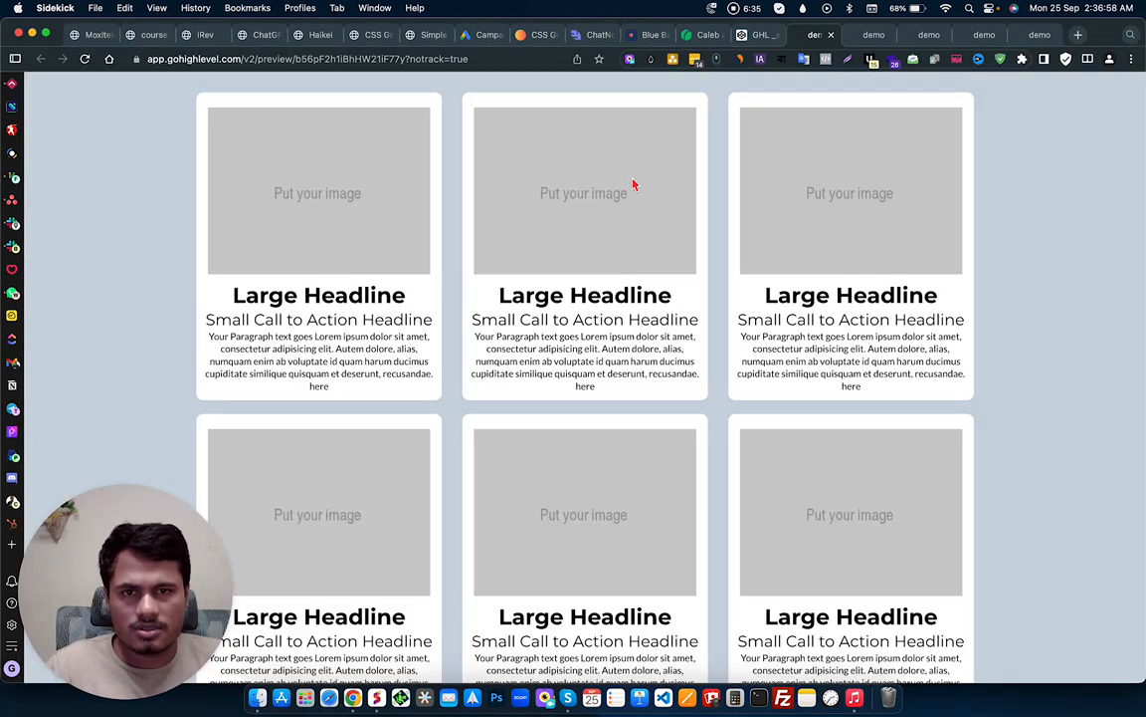
pyautogui.rightClick(635, 177)
pyautogui.click(1010, 343)
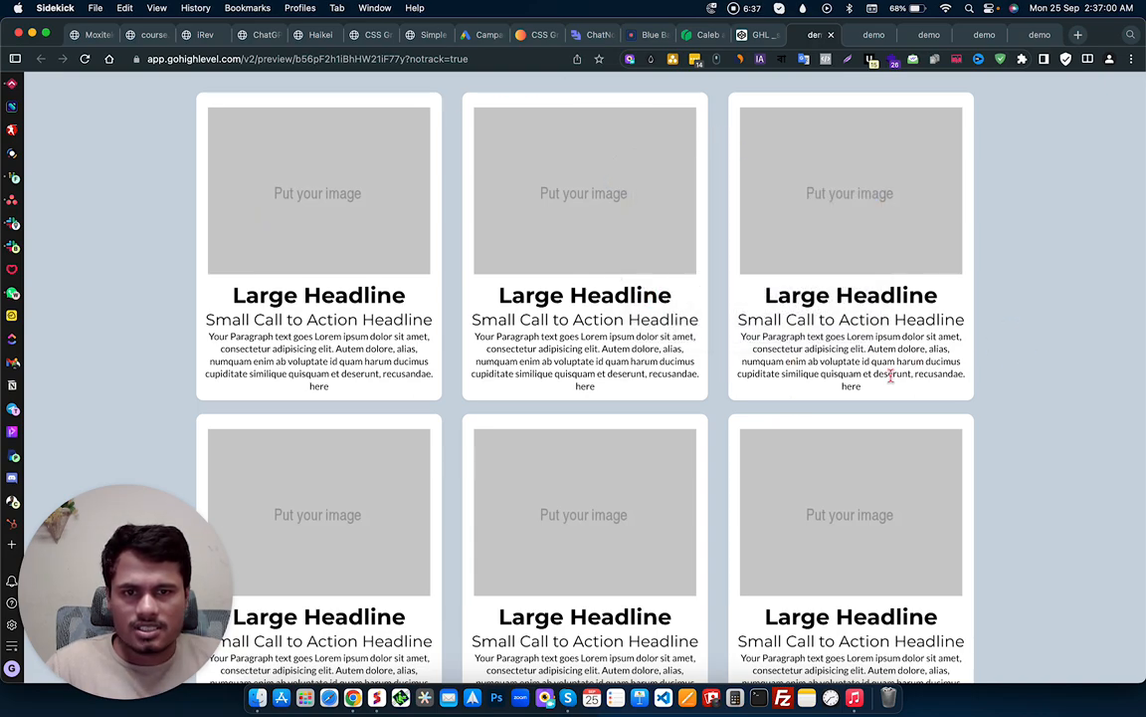
pyautogui.rightClick(571, 302)
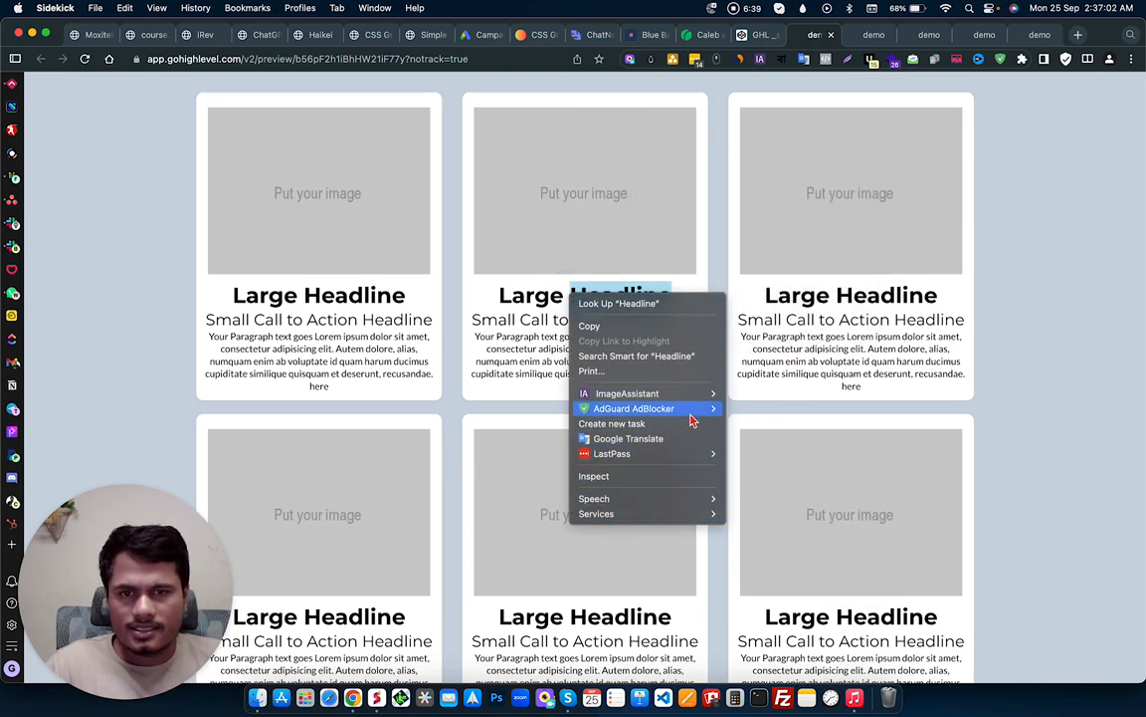
pyautogui.click(627, 487)
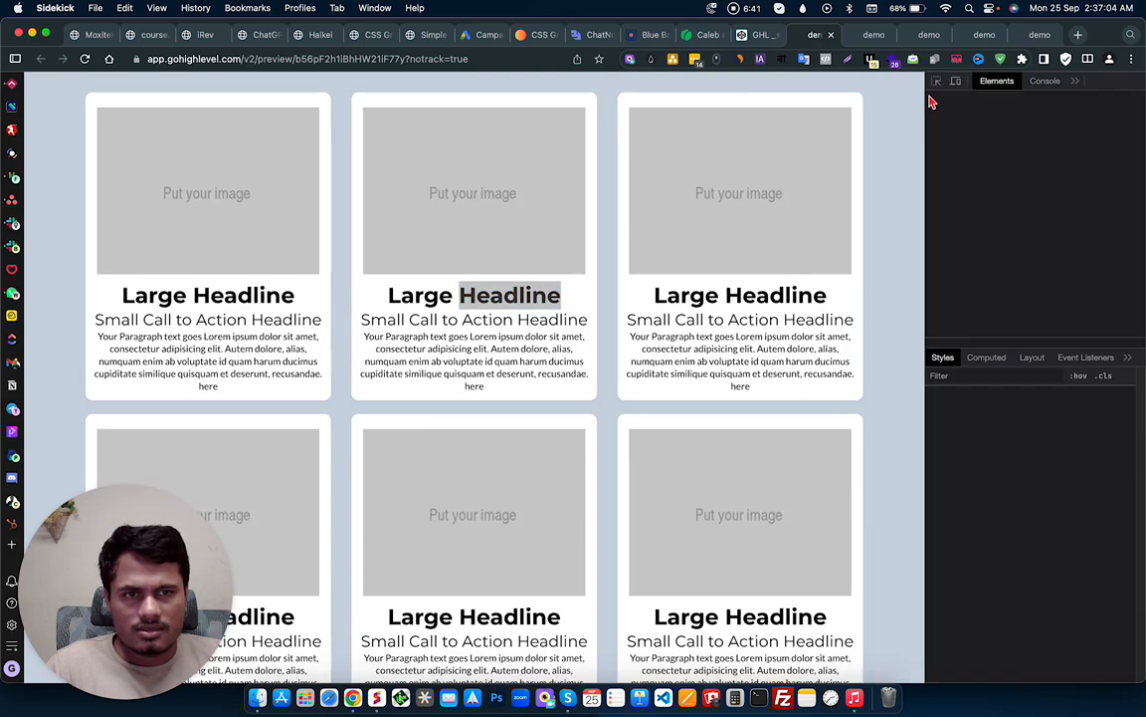
pyautogui.click(956, 81)
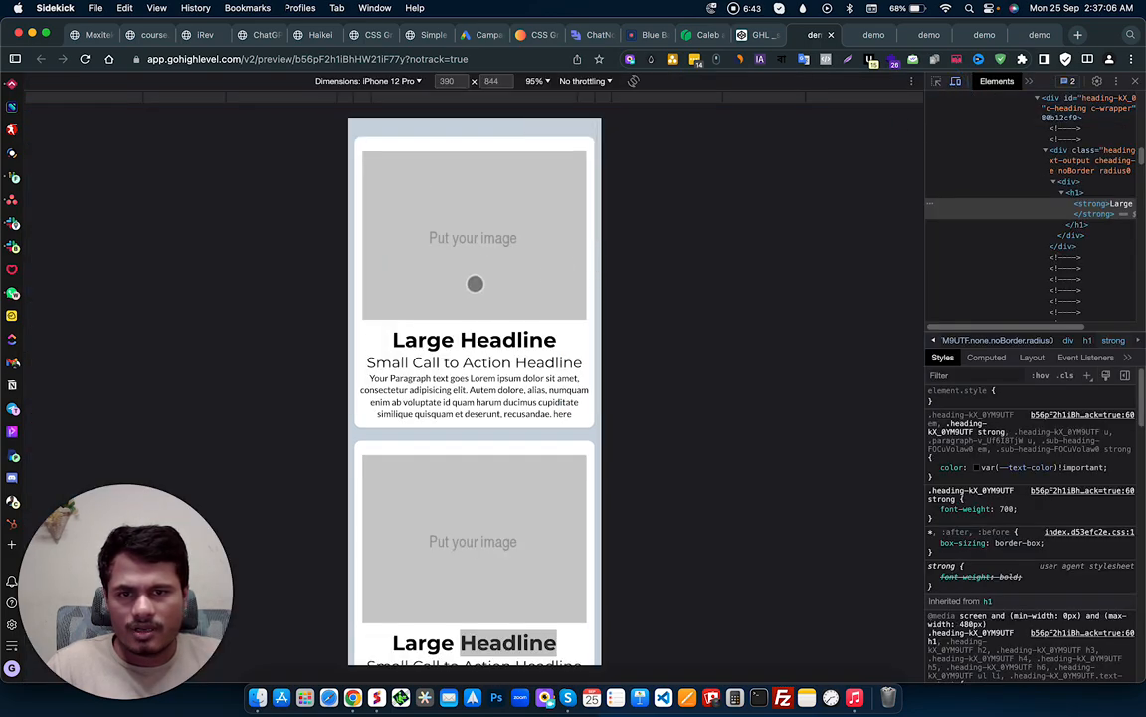
# Step: Examine the vertical gaps between all stacked cards in the mobile preview
pyautogui.scroll(-5, 476, 284)
pyautogui.scroll(-5, 516, 277)
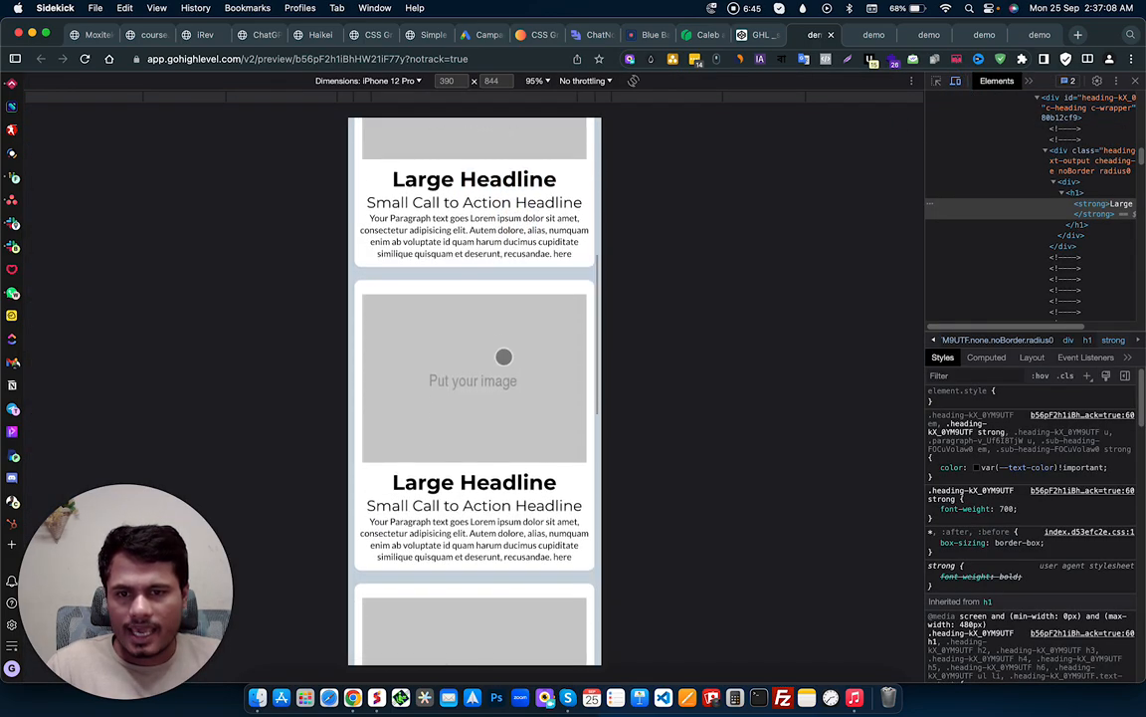
pyautogui.scroll(-5, 489, 452)
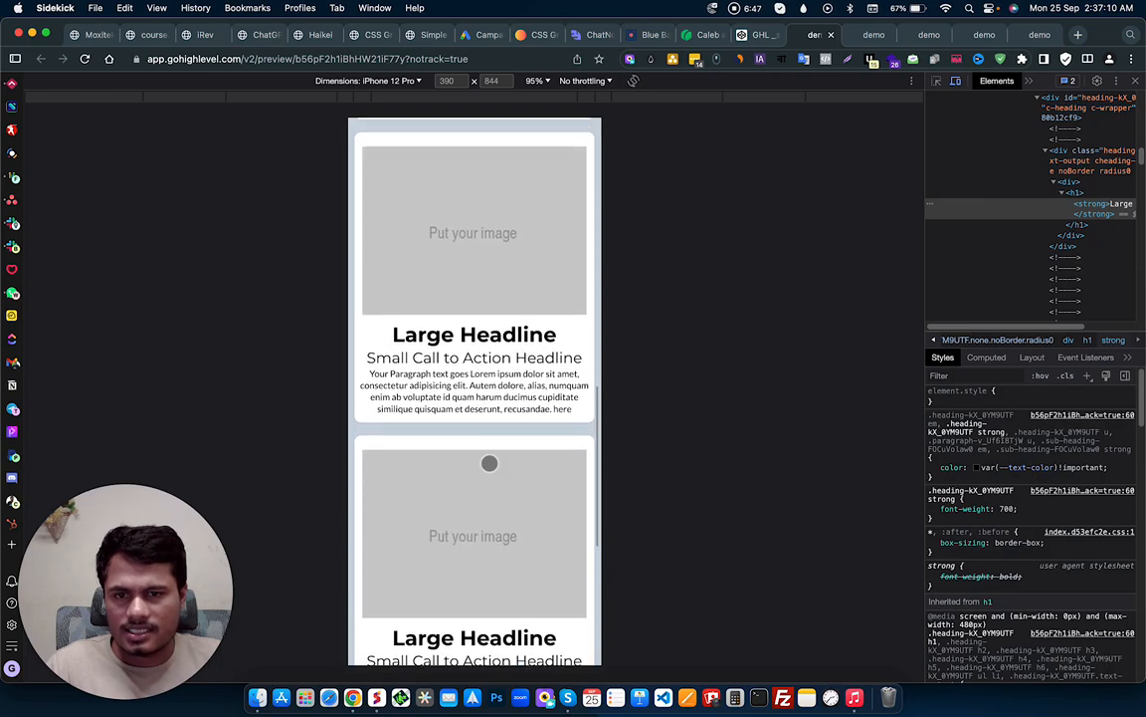
pyautogui.scroll(-5, 478, 488)
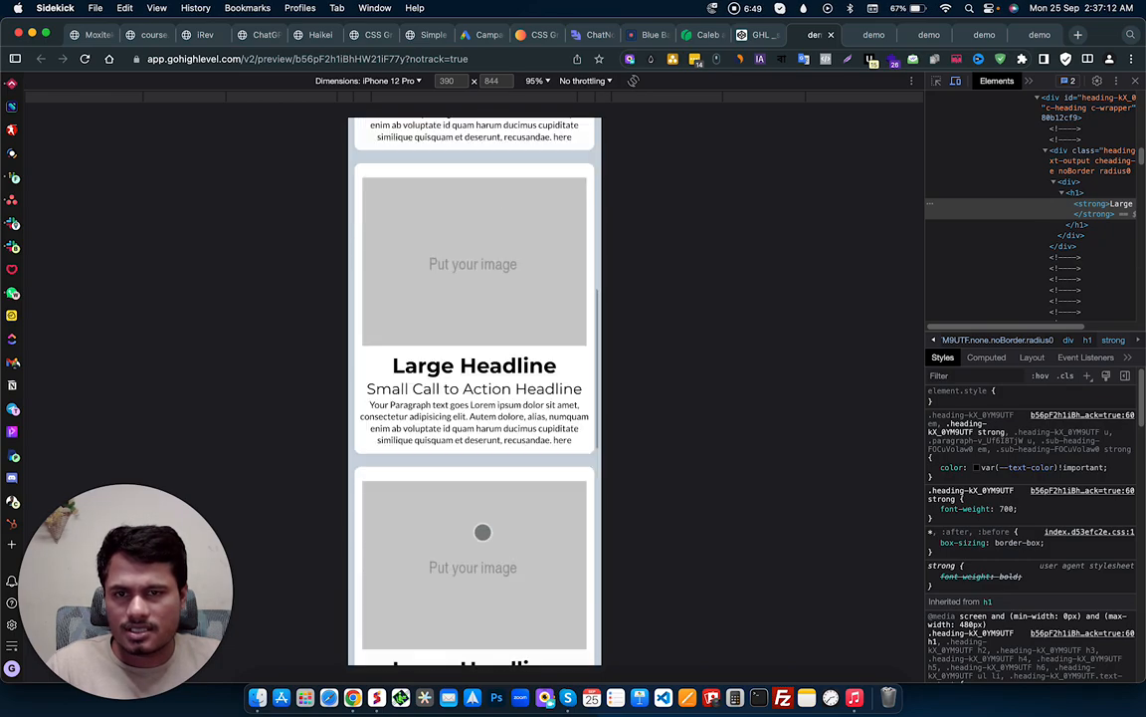
pyautogui.scroll(-3, 476, 427)
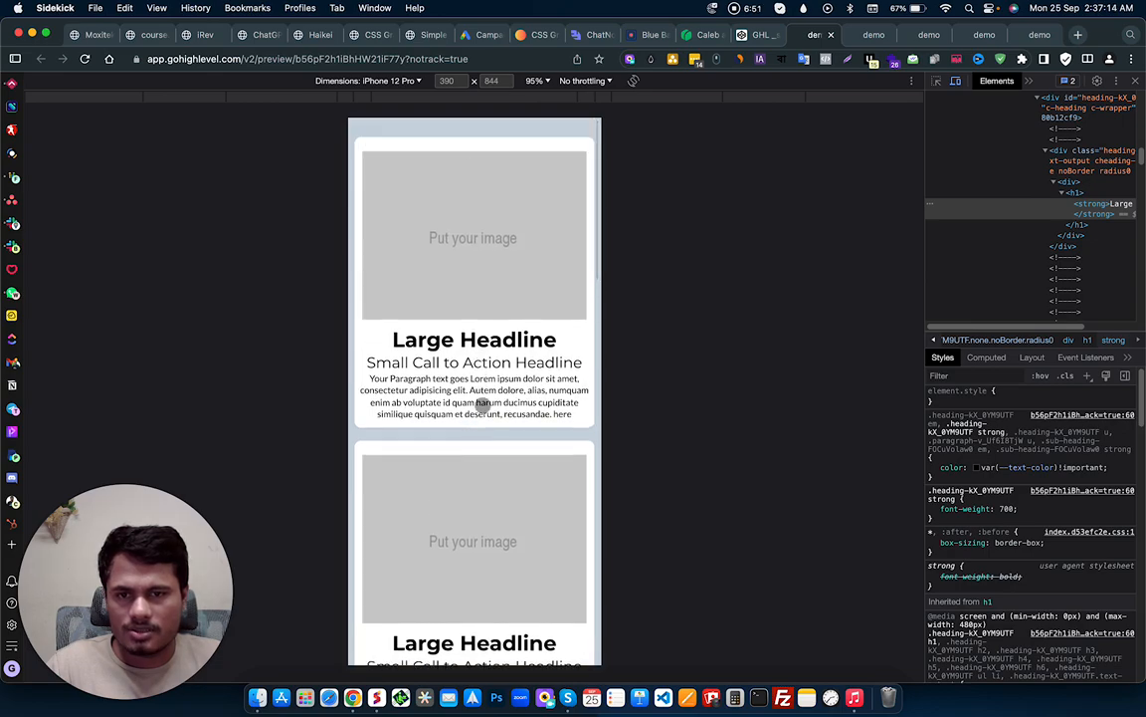
pyautogui.scroll(-5, 481, 355)
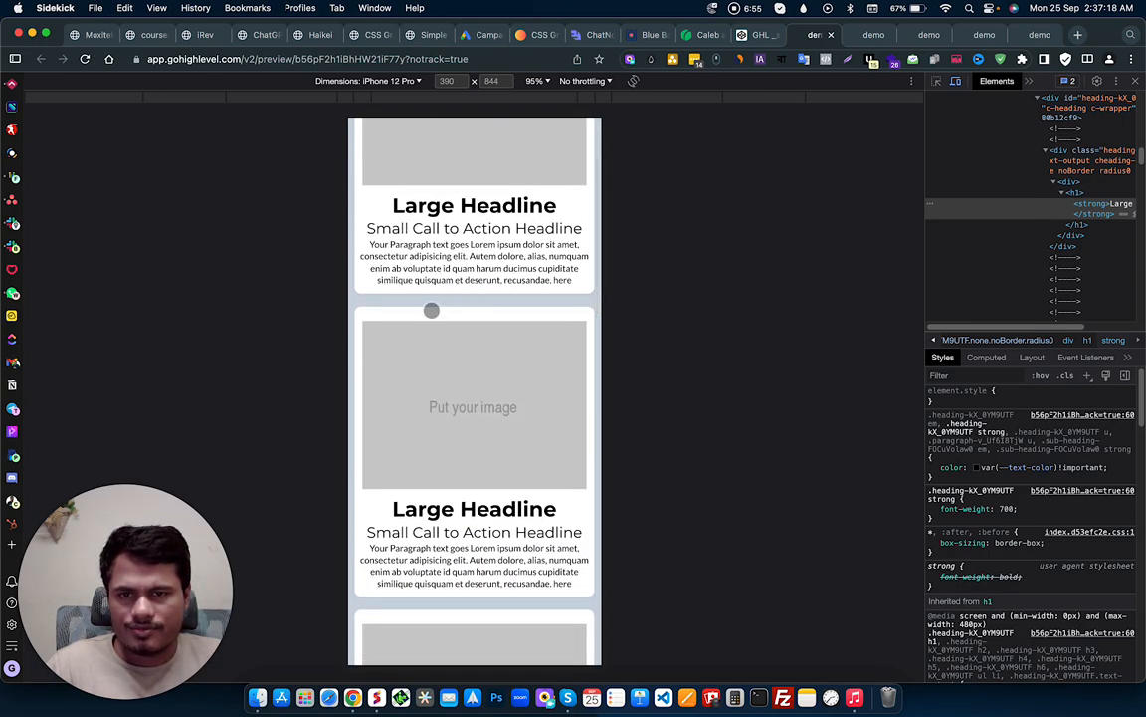
pyautogui.scroll(-5, 427, 309)
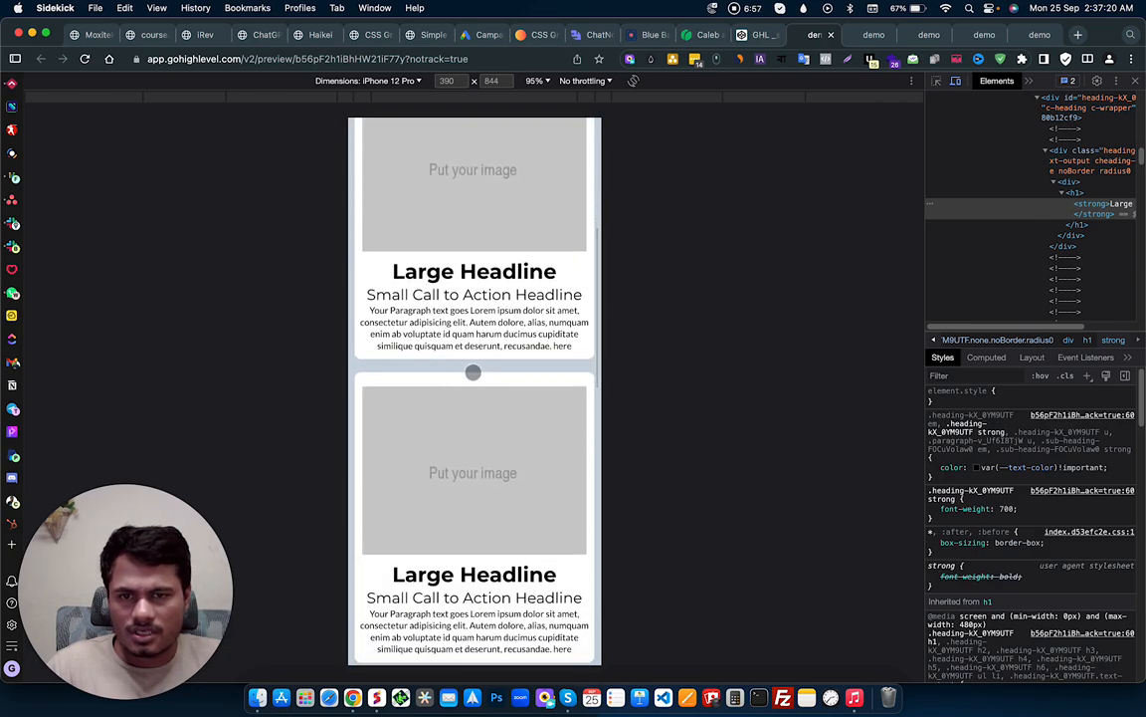
pyautogui.scroll(-5, 473, 372)
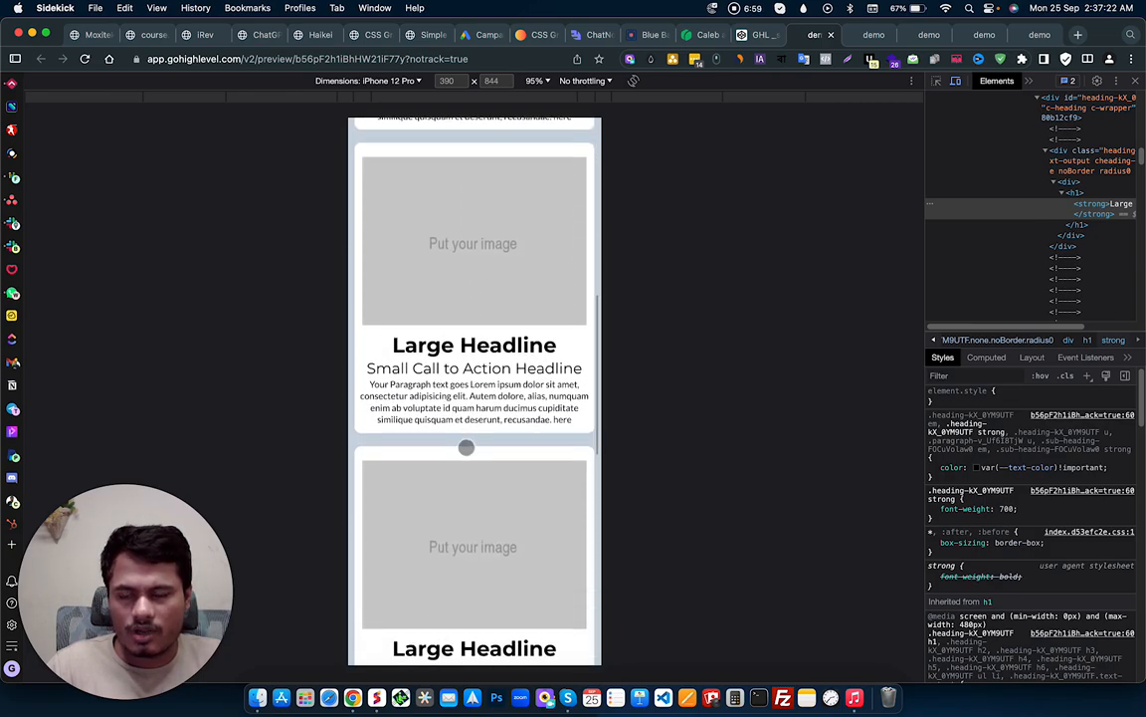
pyautogui.scroll(-5, 466, 438)
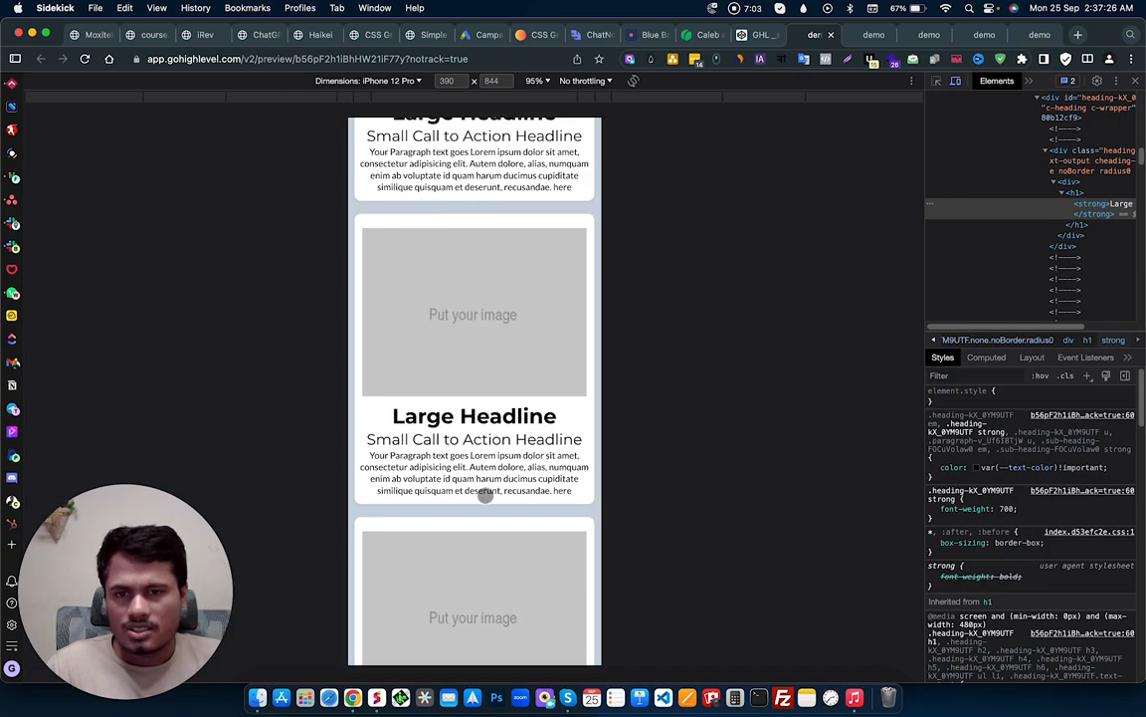
pyautogui.scroll(-5, 484, 488)
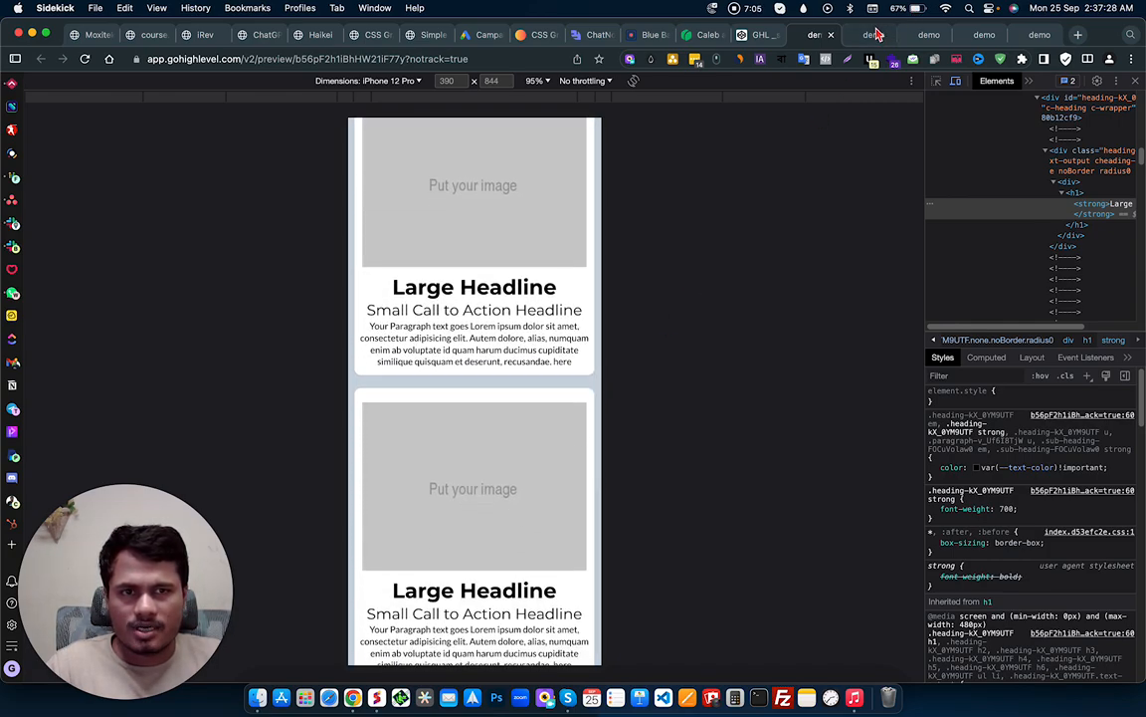
# Step: Compare the card spacing in the earlier demo previews, checking the gaps between columns and between the two rows
pyautogui.click(871, 36)
pyautogui.click(923, 37)
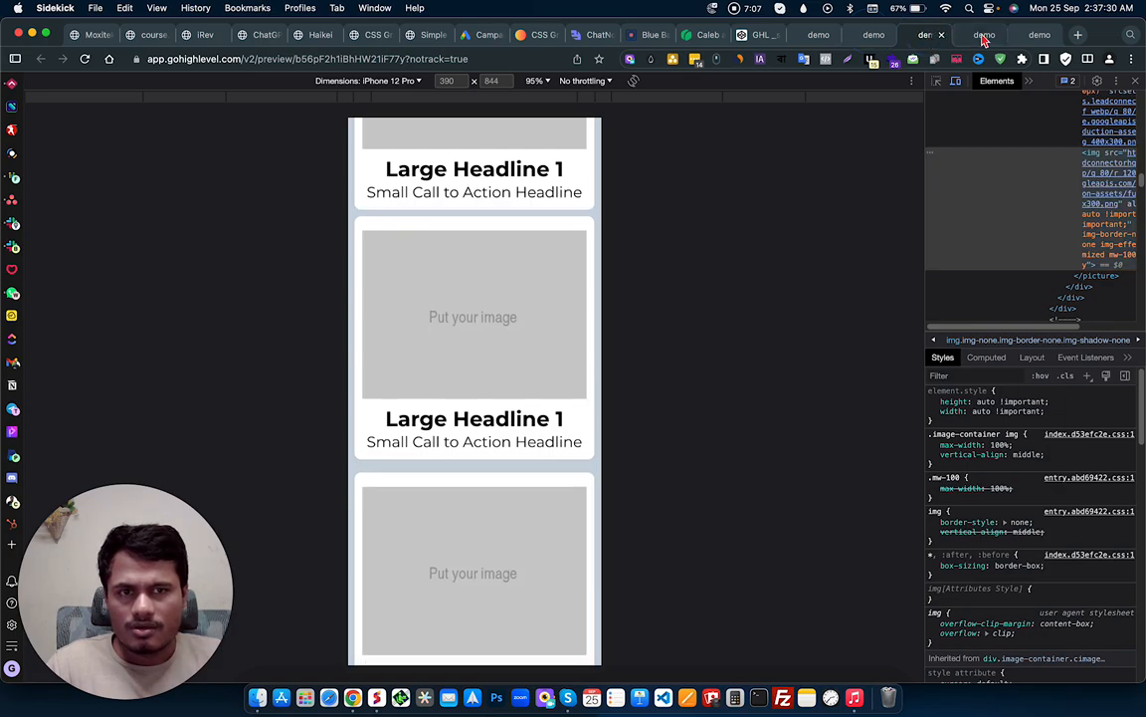
pyautogui.click(983, 36)
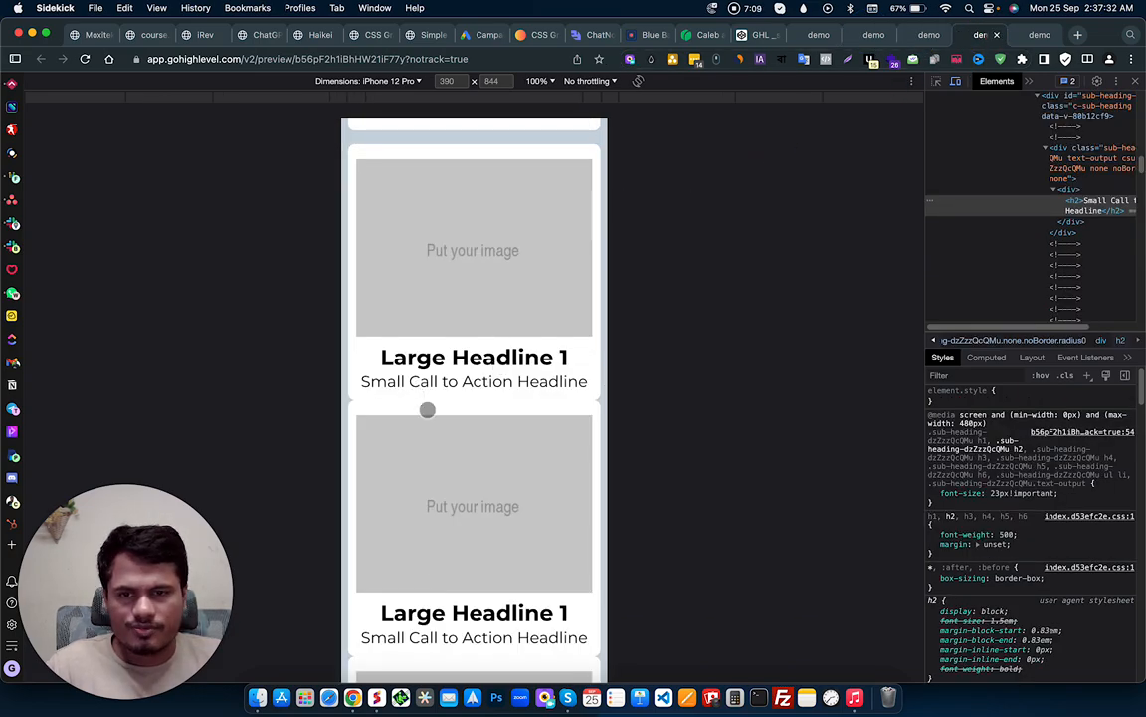
pyautogui.scroll(-5, 442, 314)
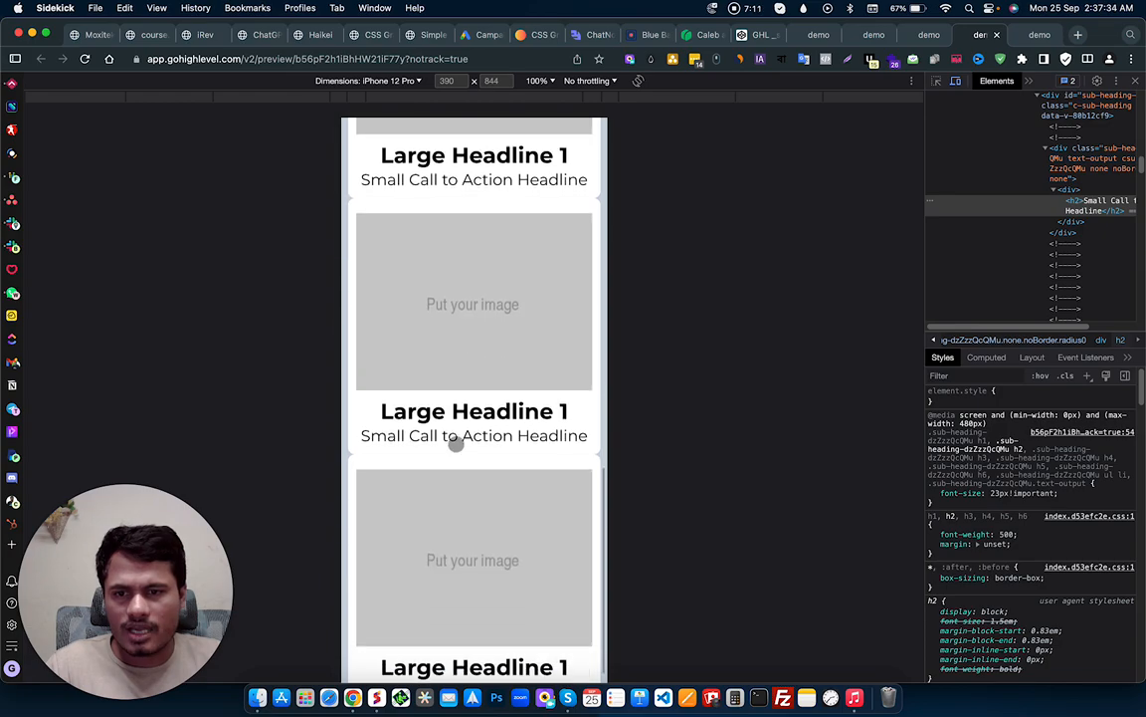
pyautogui.click(1060, 35)
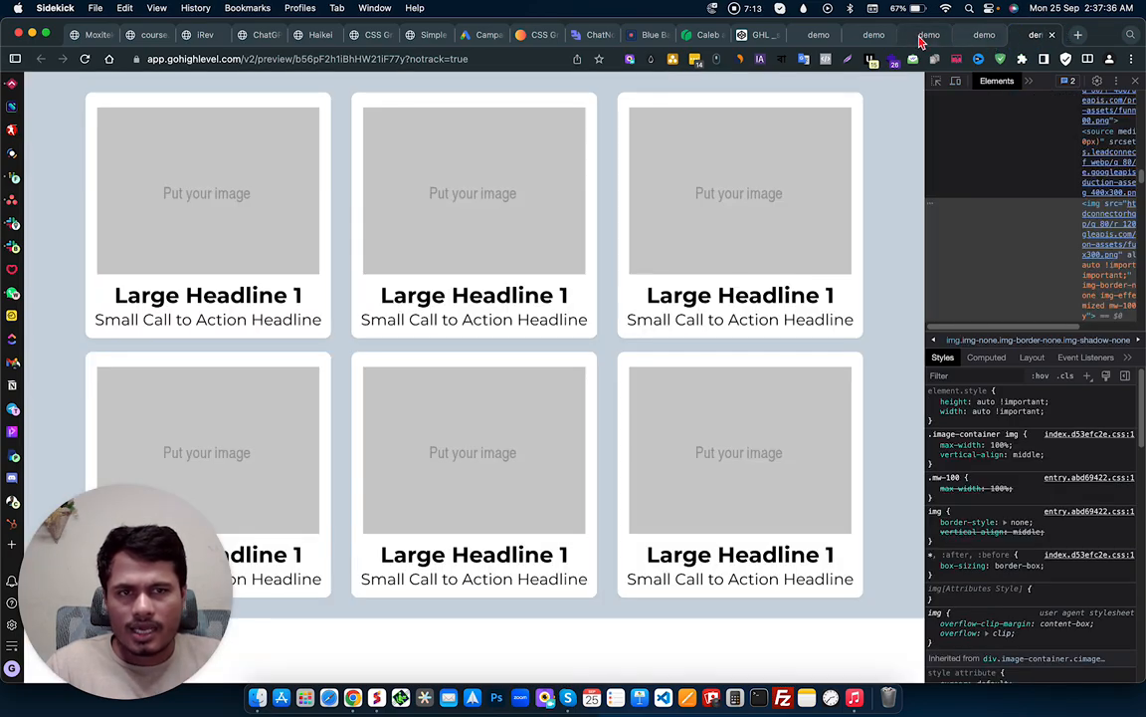
pyautogui.click(871, 36)
pyautogui.scroll(-3, 488, 331)
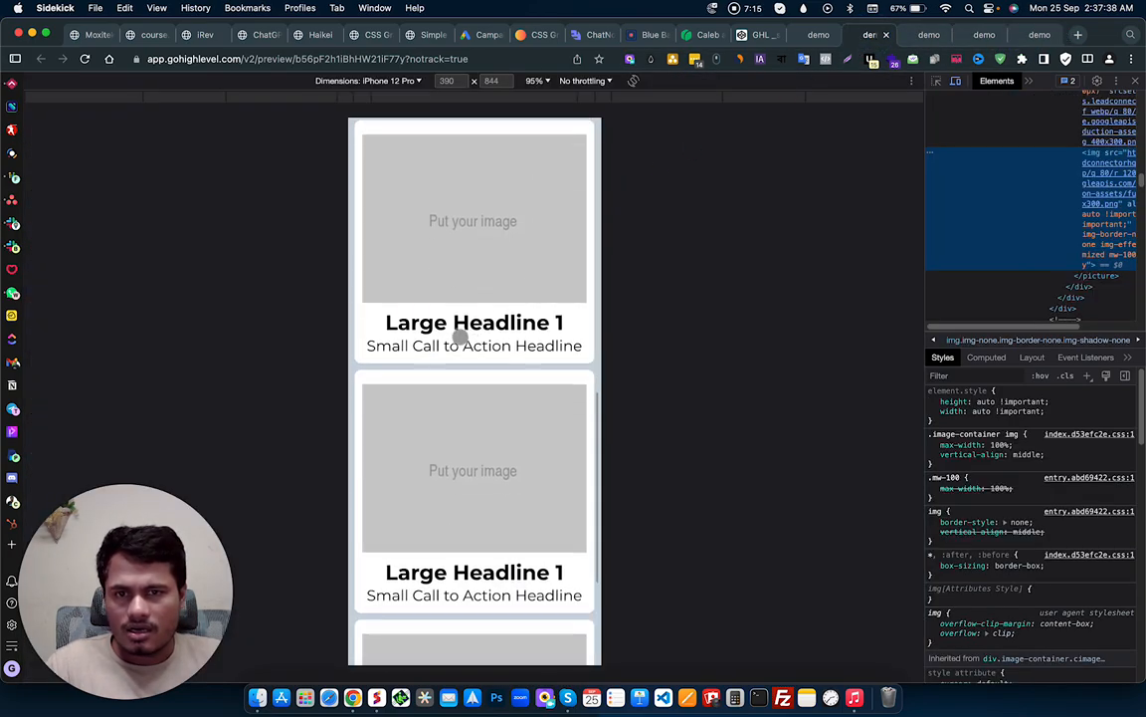
pyautogui.scroll(2, 464, 287)
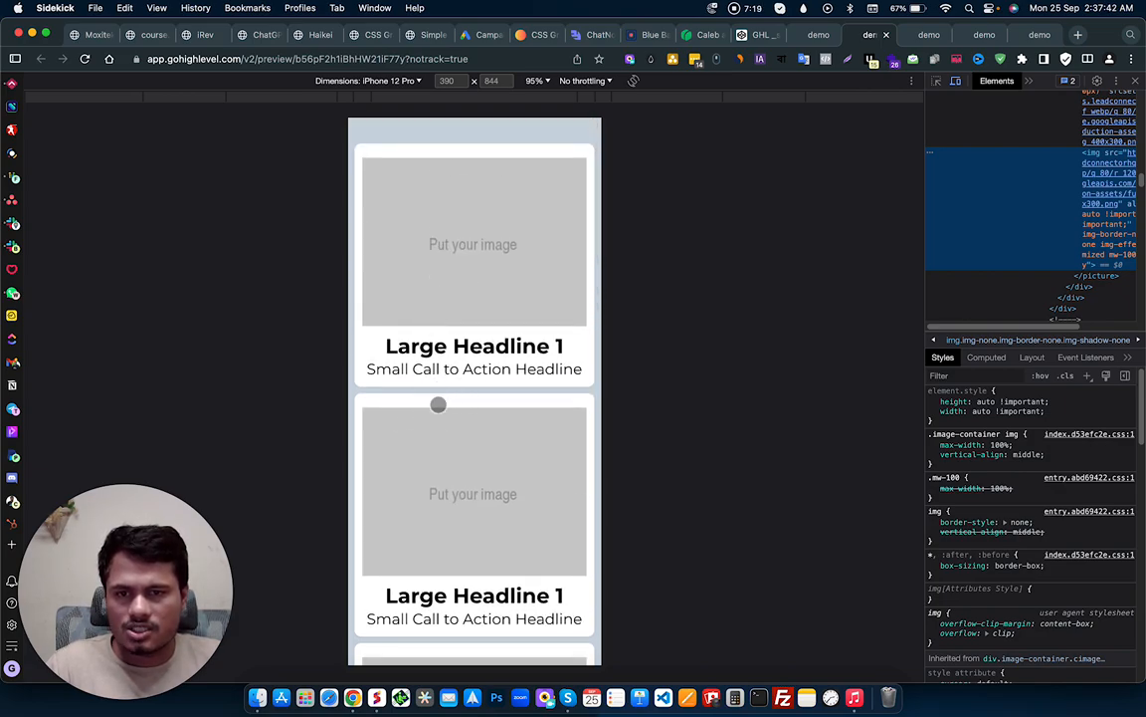
pyautogui.scroll(-3, 438, 404)
pyautogui.scroll(-4, 502, 395)
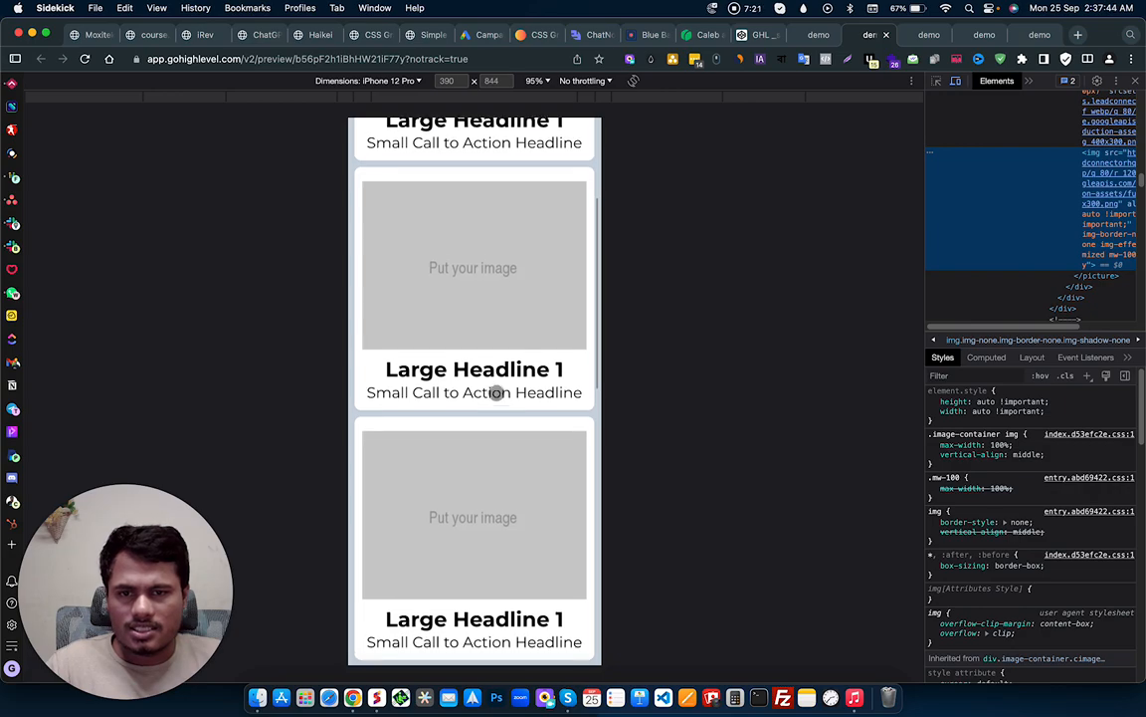
pyautogui.scroll(-3, 471, 299)
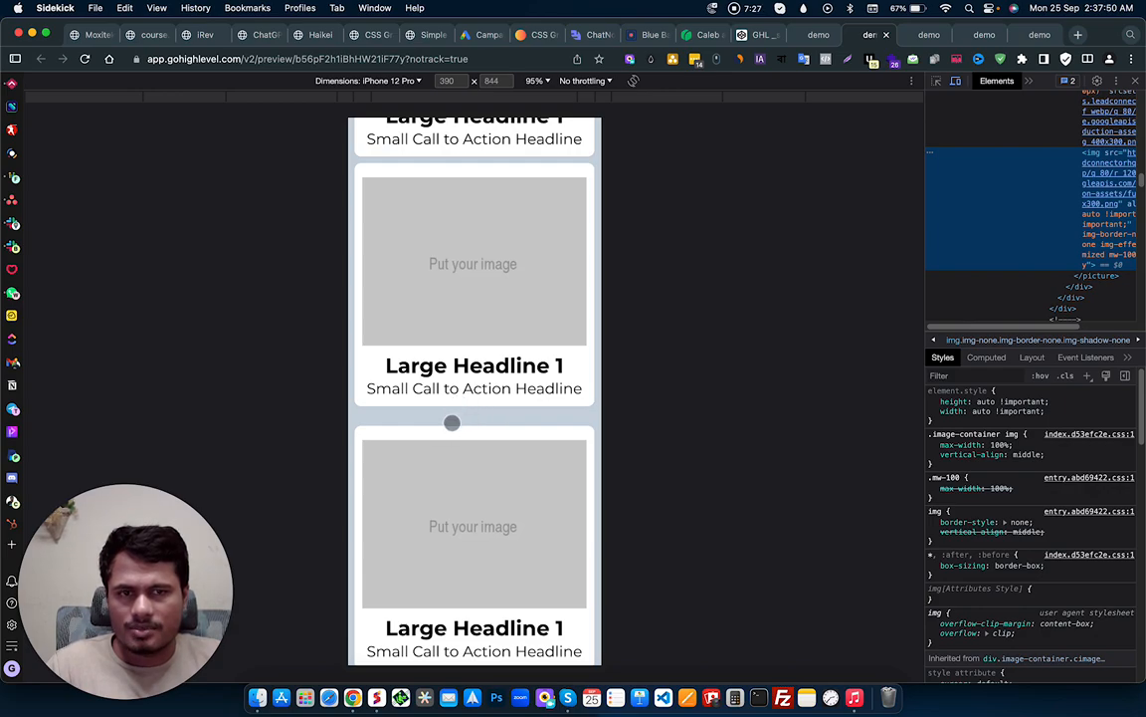
# Step: Recheck the card gaps in the newest mobile preview and close the developer tools to view the desktop layout
pyautogui.click(816, 37)
pyautogui.scroll(-1, 496, 413)
pyautogui.scroll(9, 520, 321)
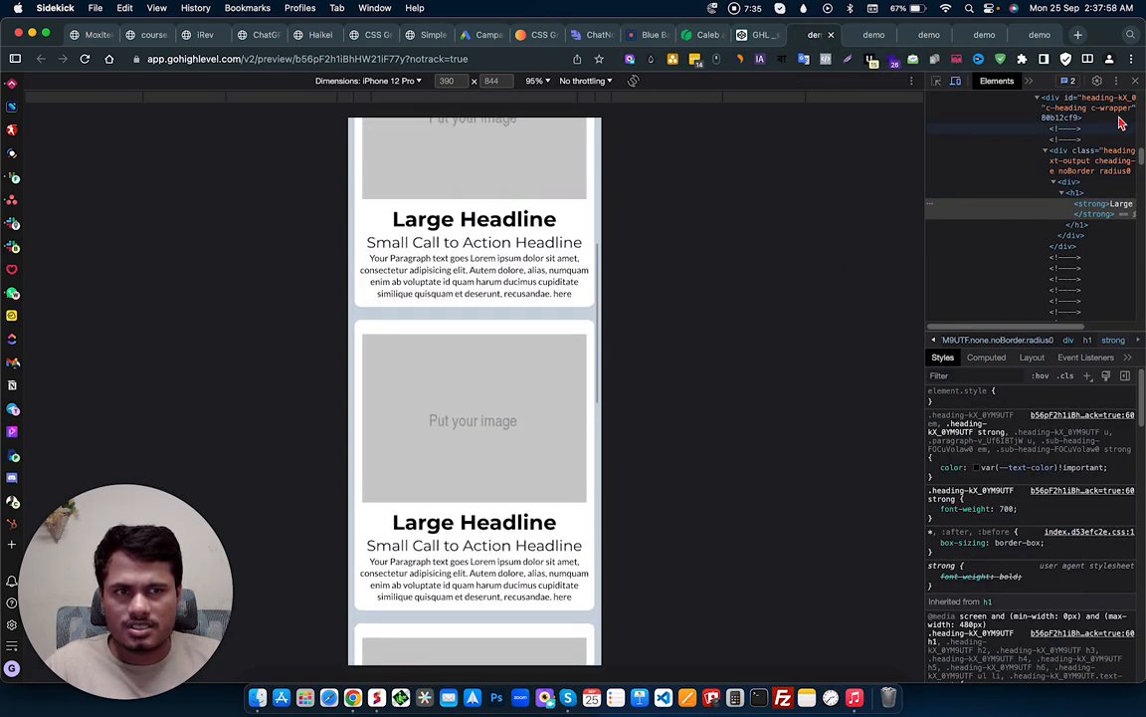
pyautogui.click(1135, 82)
pyautogui.scroll(1, 699, 298)
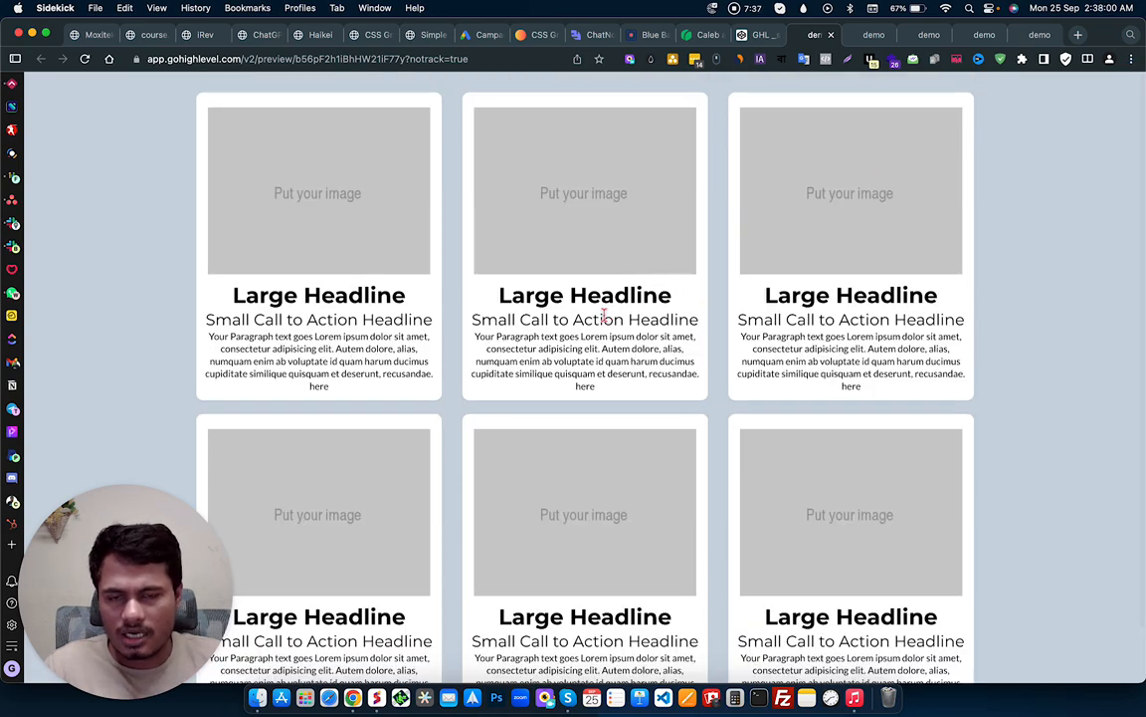